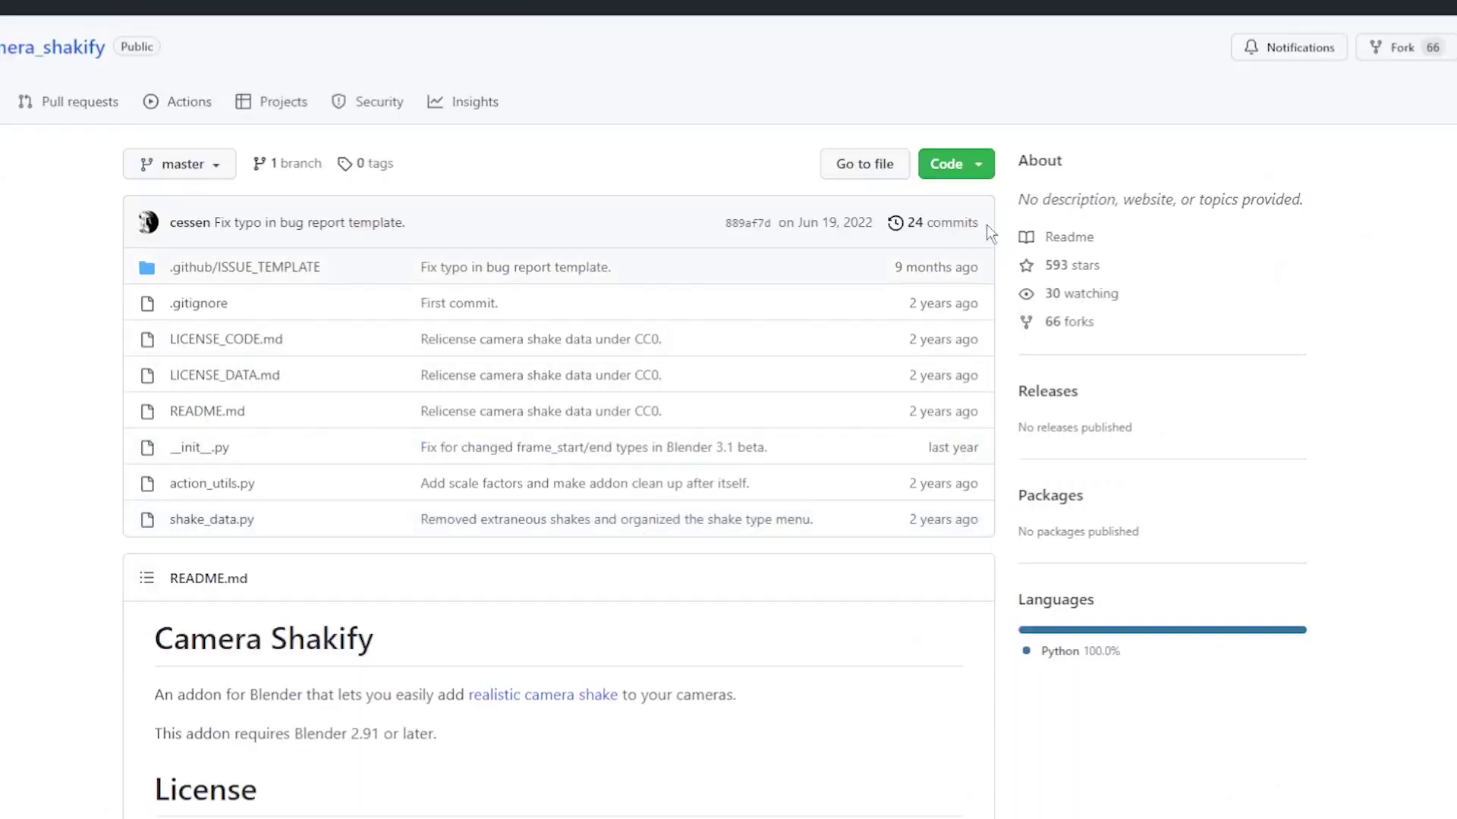
Step: Reveal the Download ZIP option on the Camera Shakify GitHub repository page
left_click(978, 173)
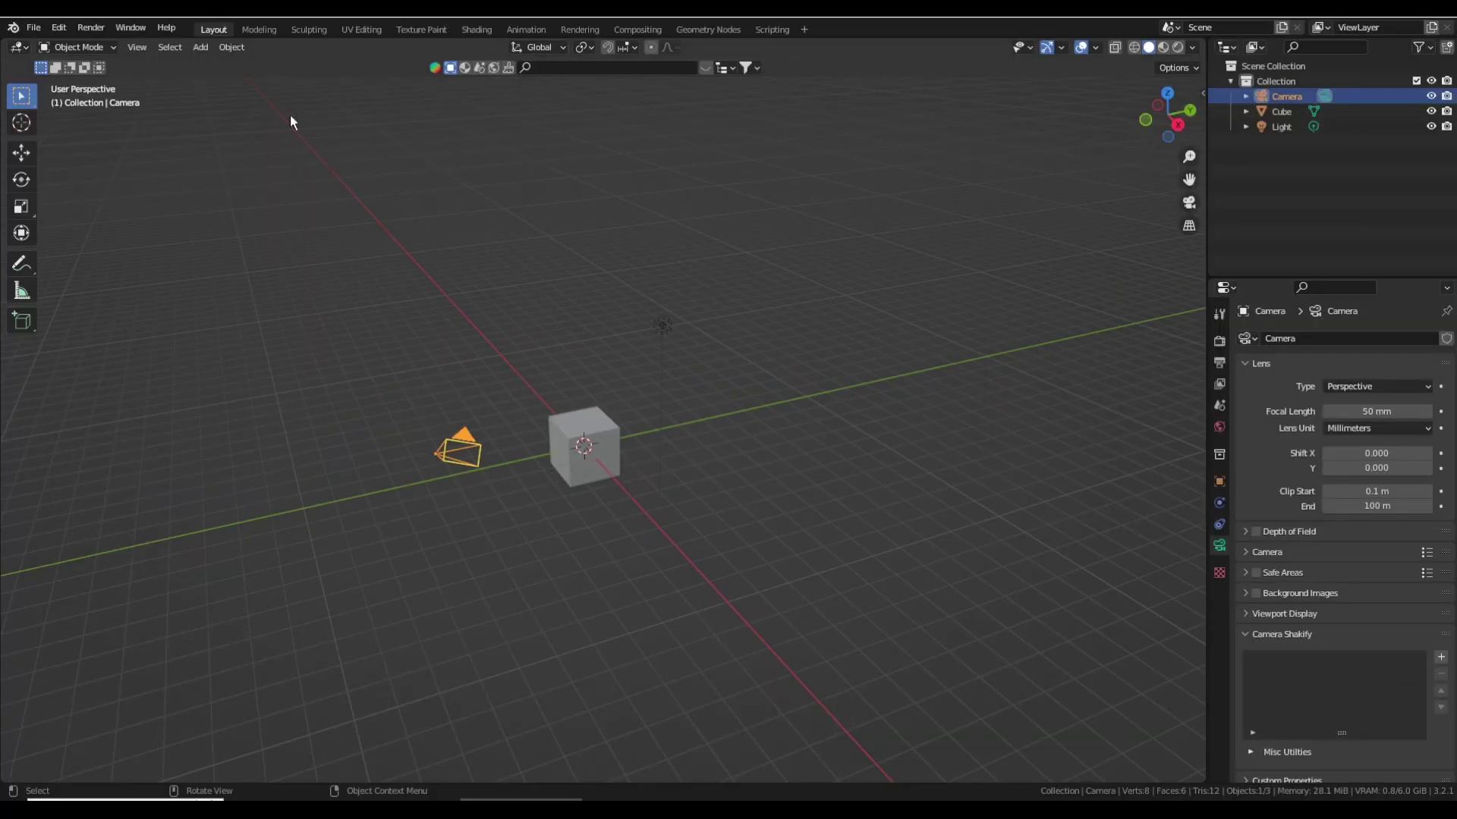
left_click(64, 29)
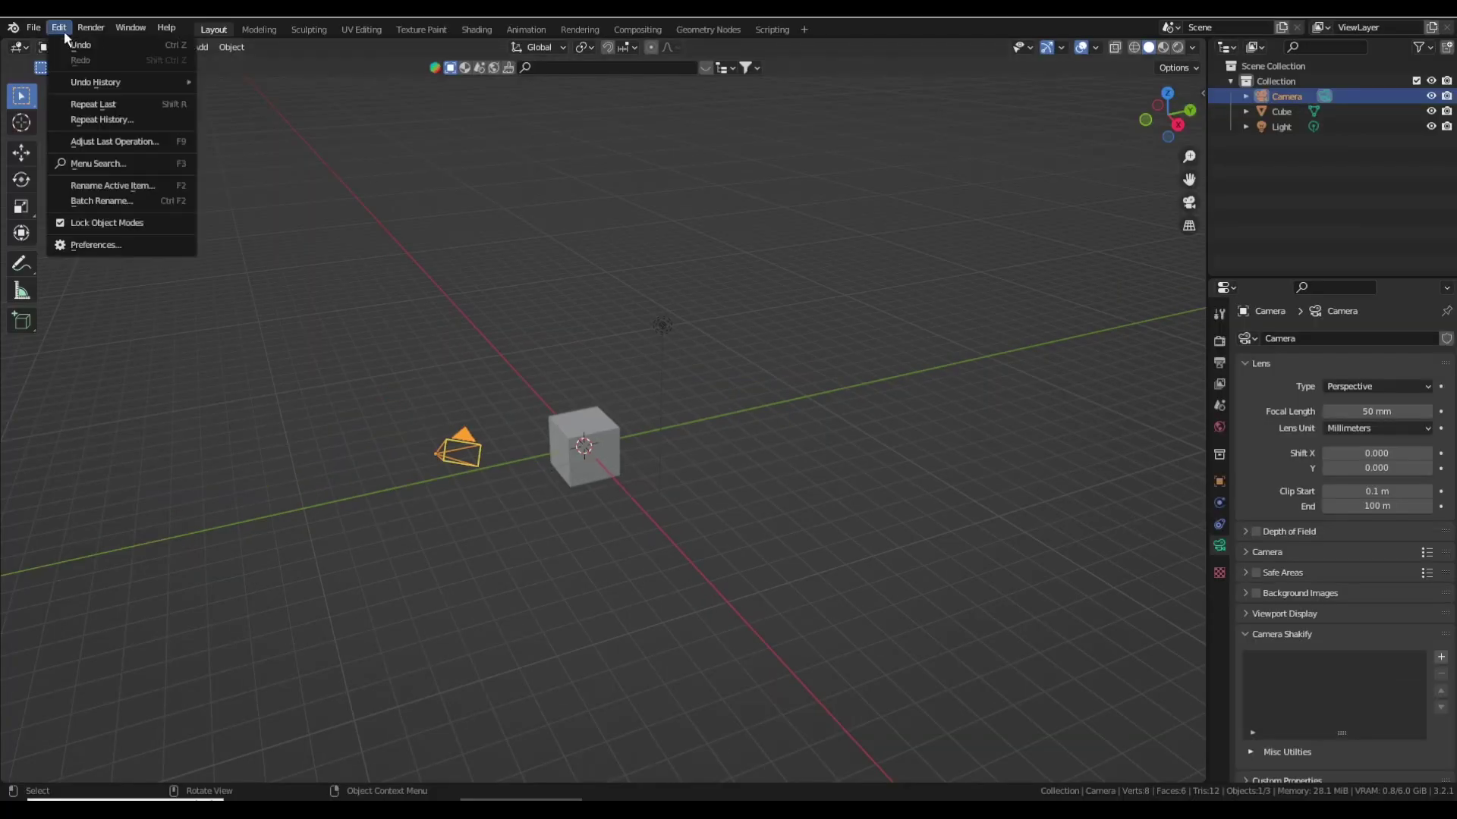
left_click(107, 244)
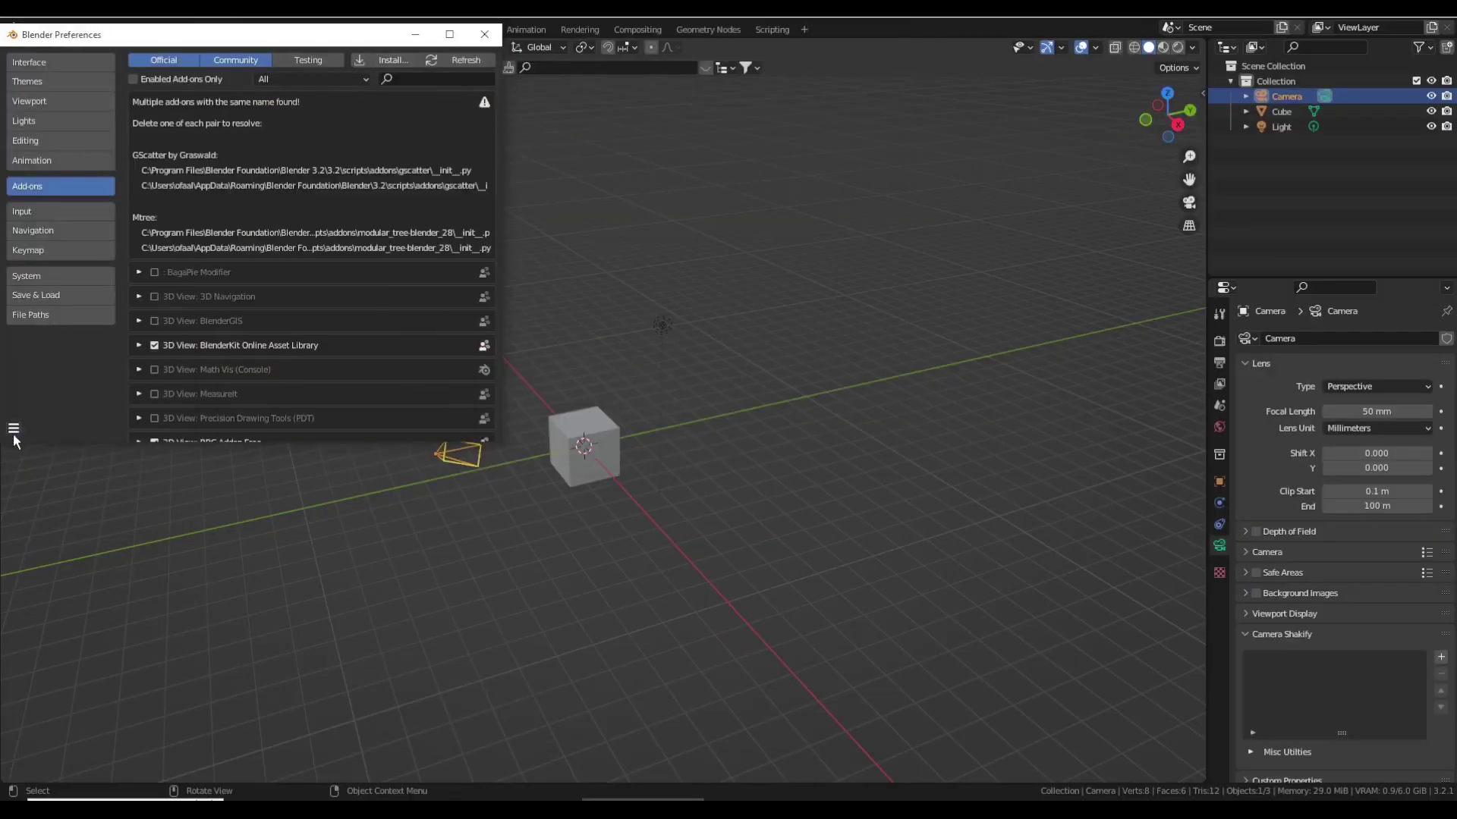
left_click(14, 429)
left_click(389, 79)
type("came")
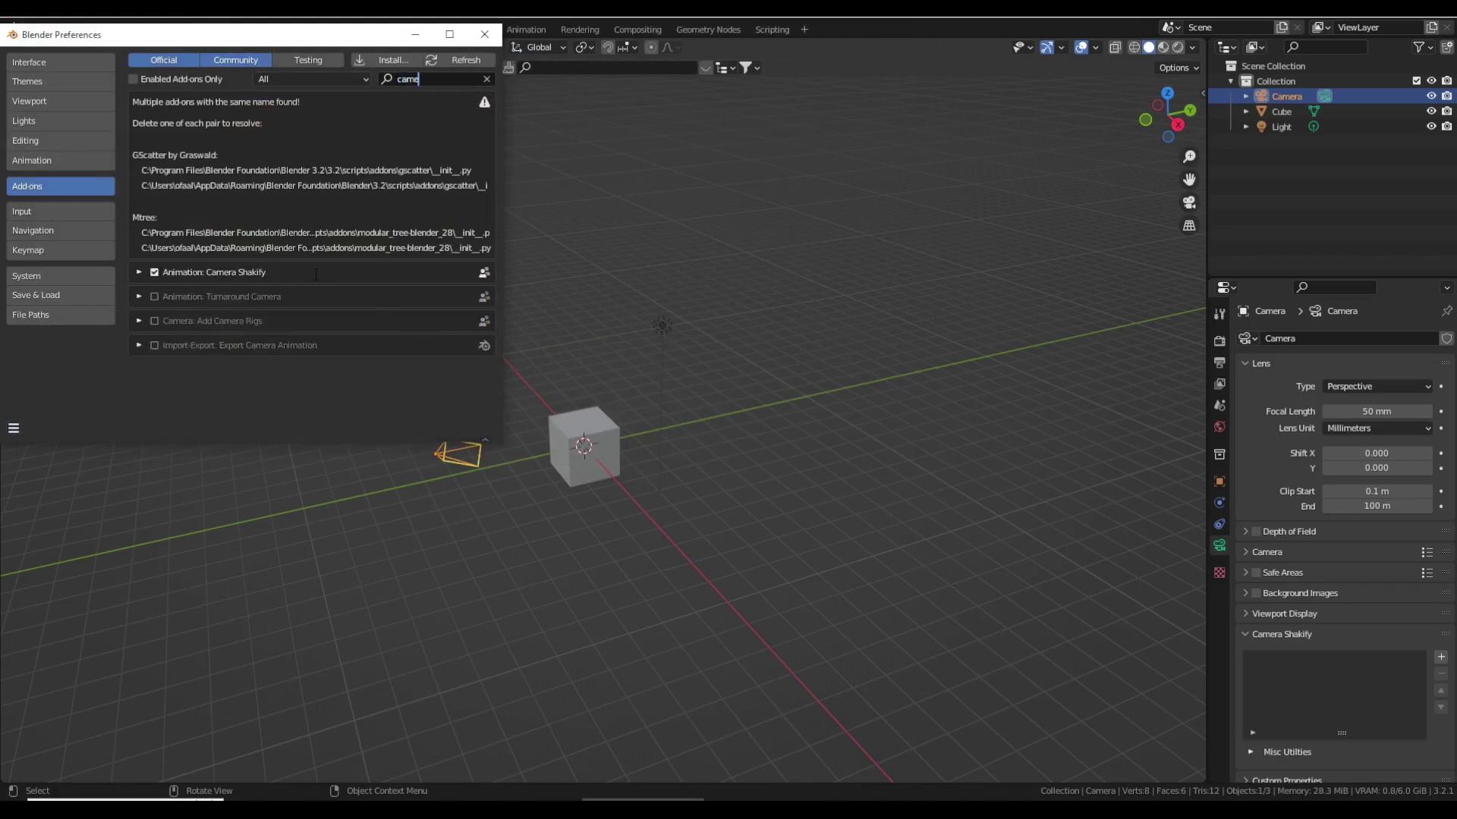
left_click(485, 35)
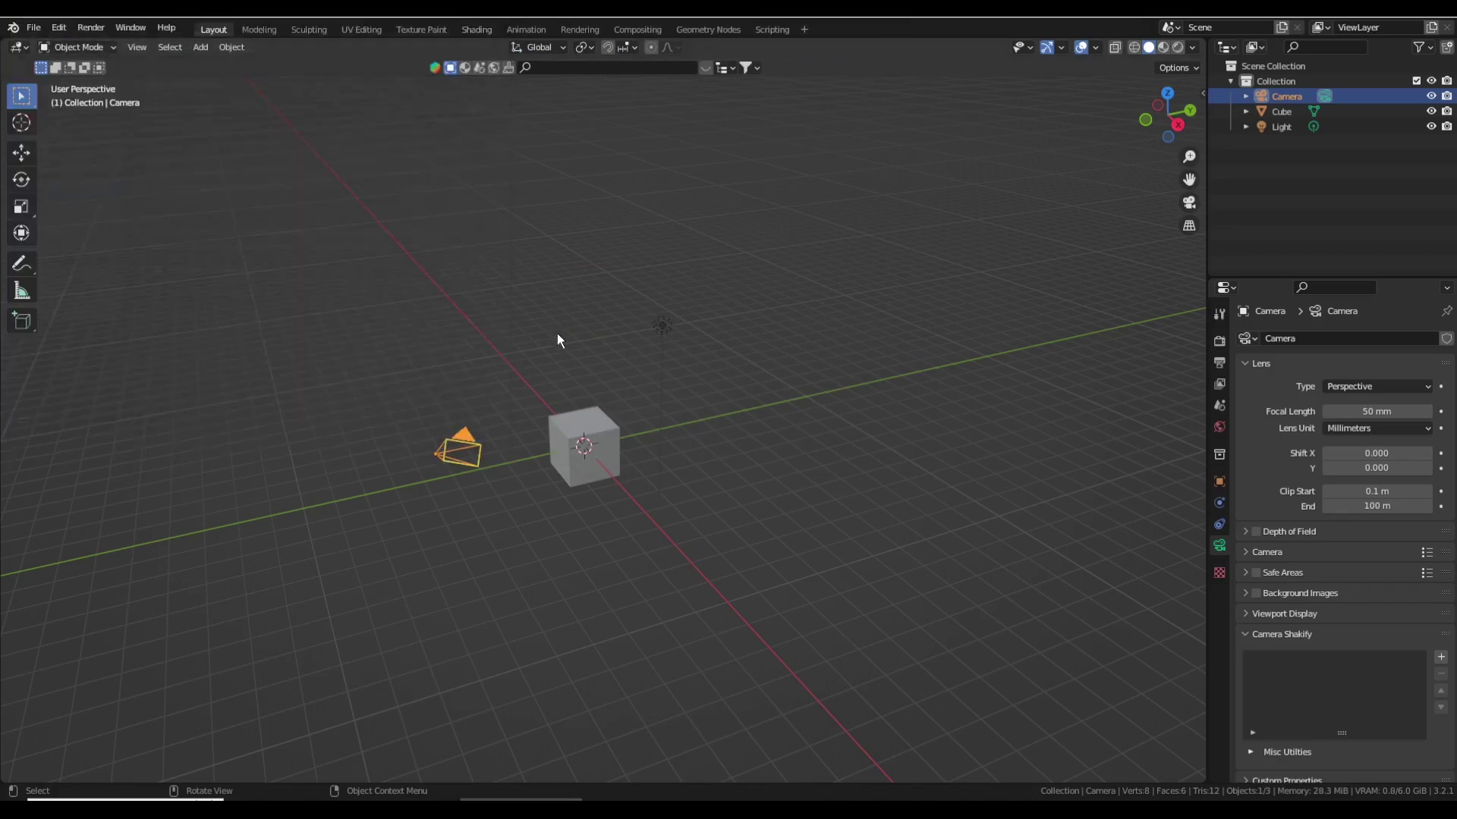
Step: Delete the light and raise the cube 1 unit along Z with gz1
left_click(672, 329)
key("x")
left_click(613, 417)
type("g")
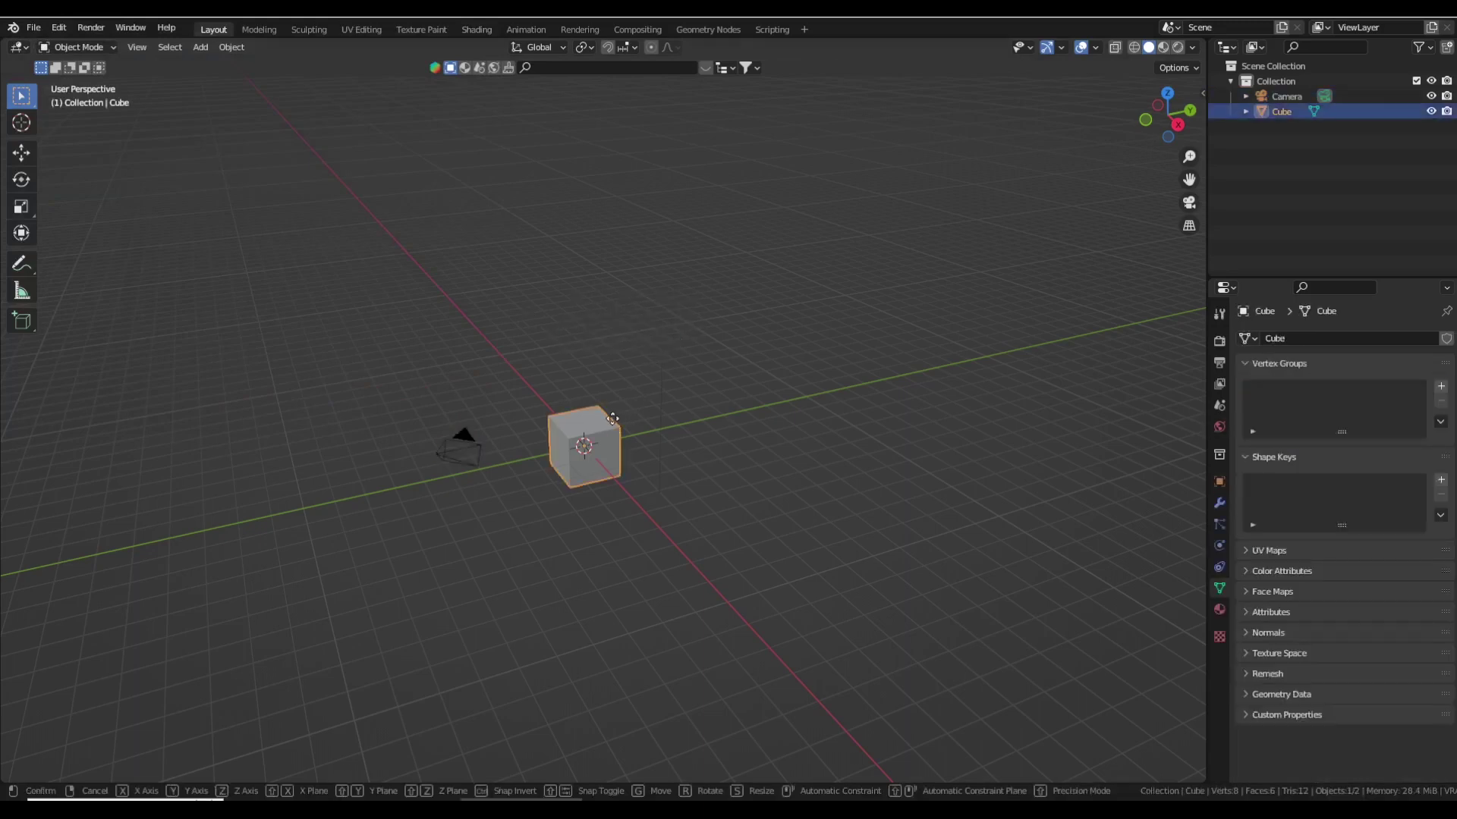
type("z1")
key("Return")
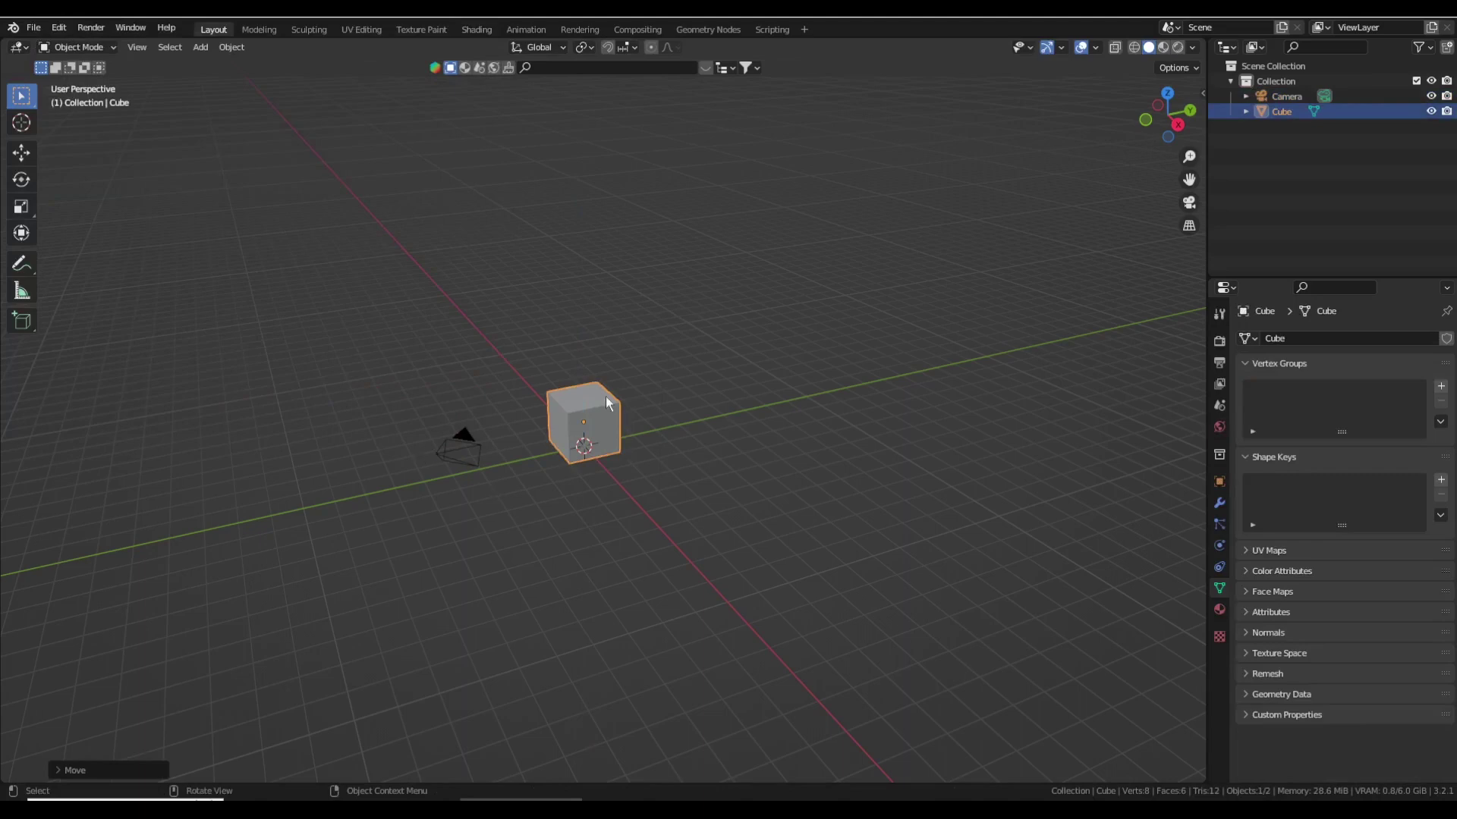
Step: Add a mesh plane and scale it up into a large ground plane
key("shift+a")
left_click(895, 91)
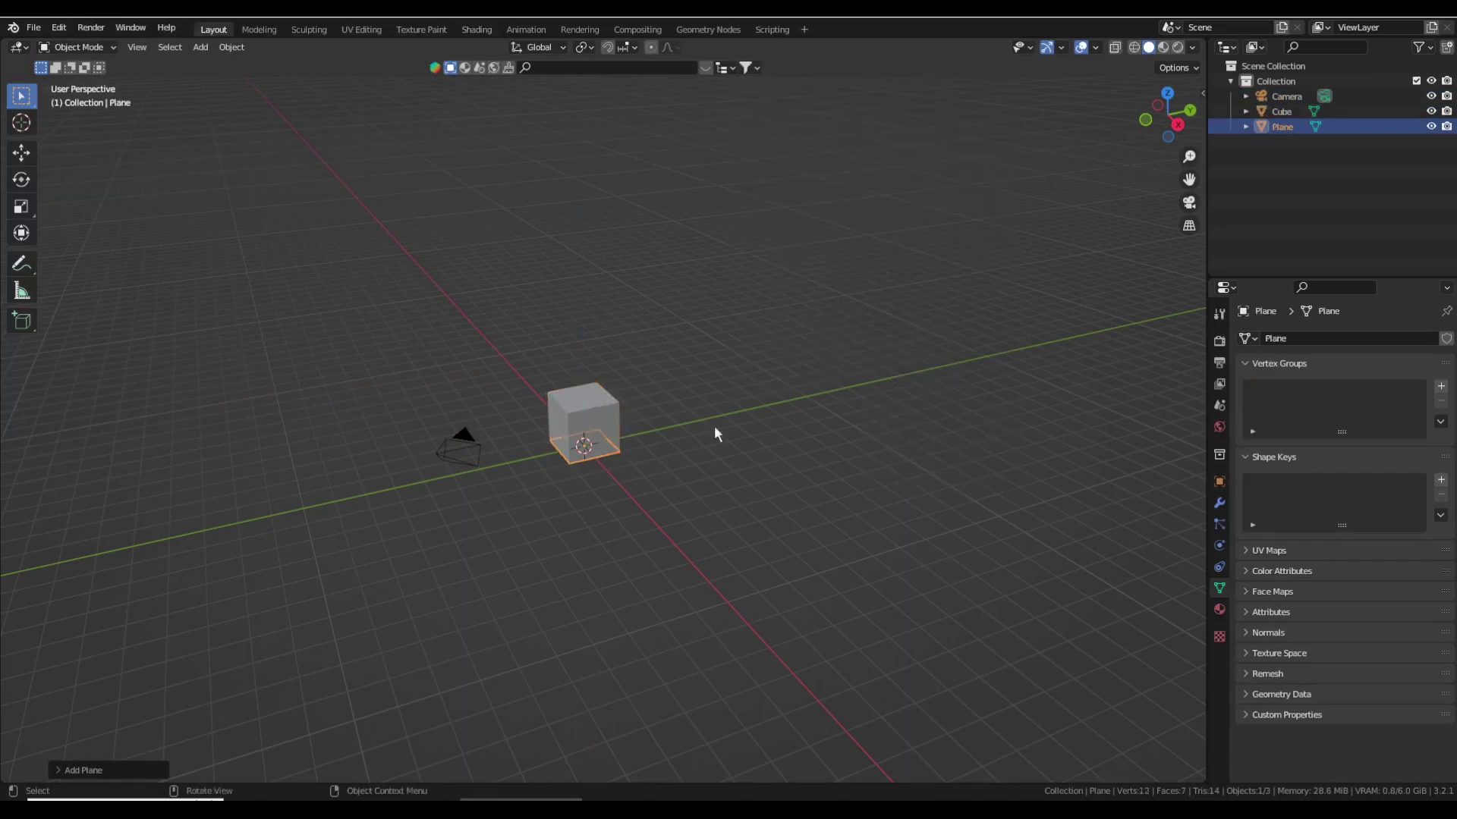
key("s")
left_click(764, 562)
middle_click_drag(544, 448, 535, 490)
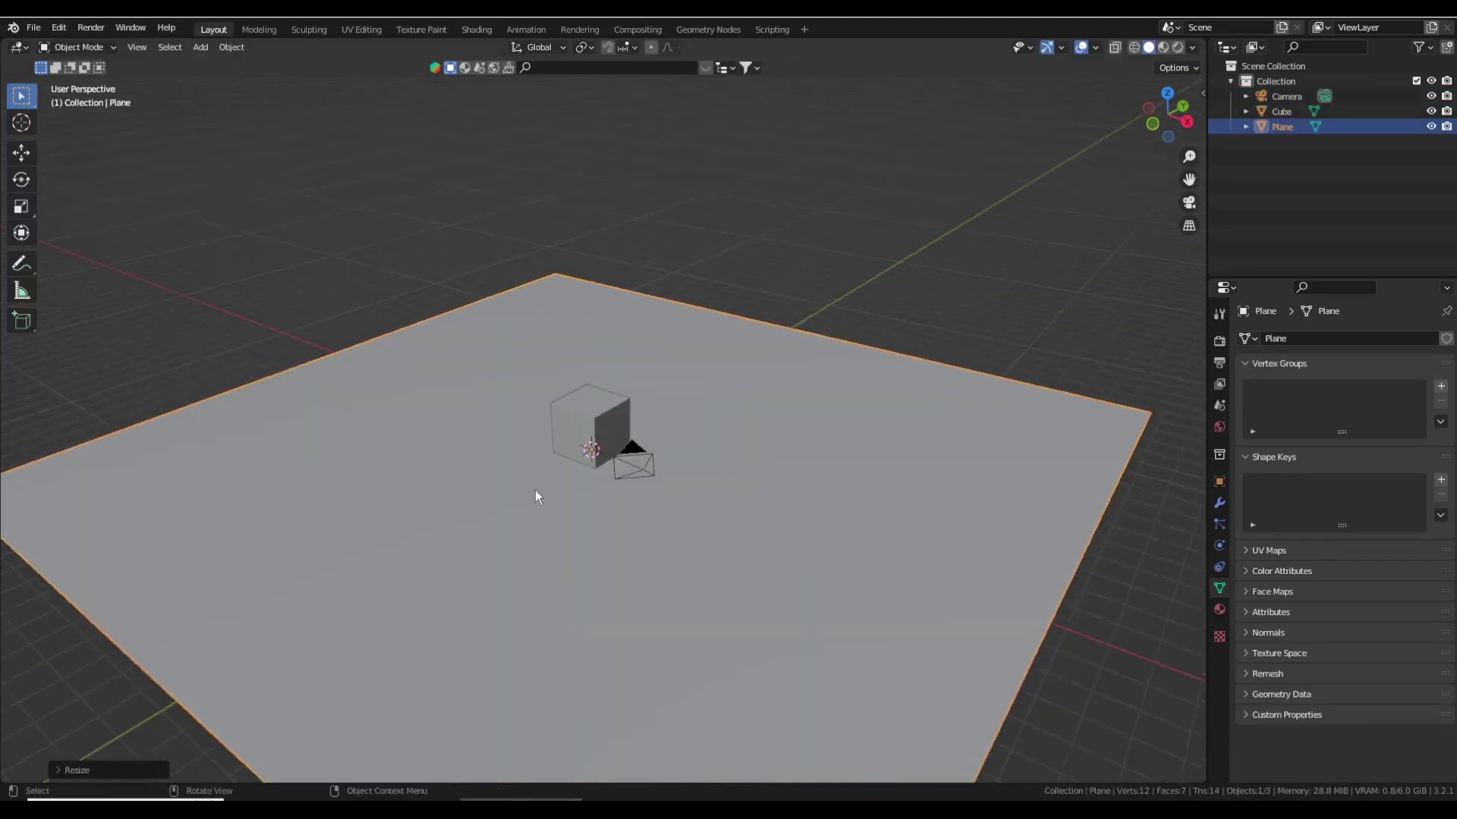
Step: Split the viewport, make the lower area a Timeline, and view through the camera
left_click_drag(4, 778, 6, 665)
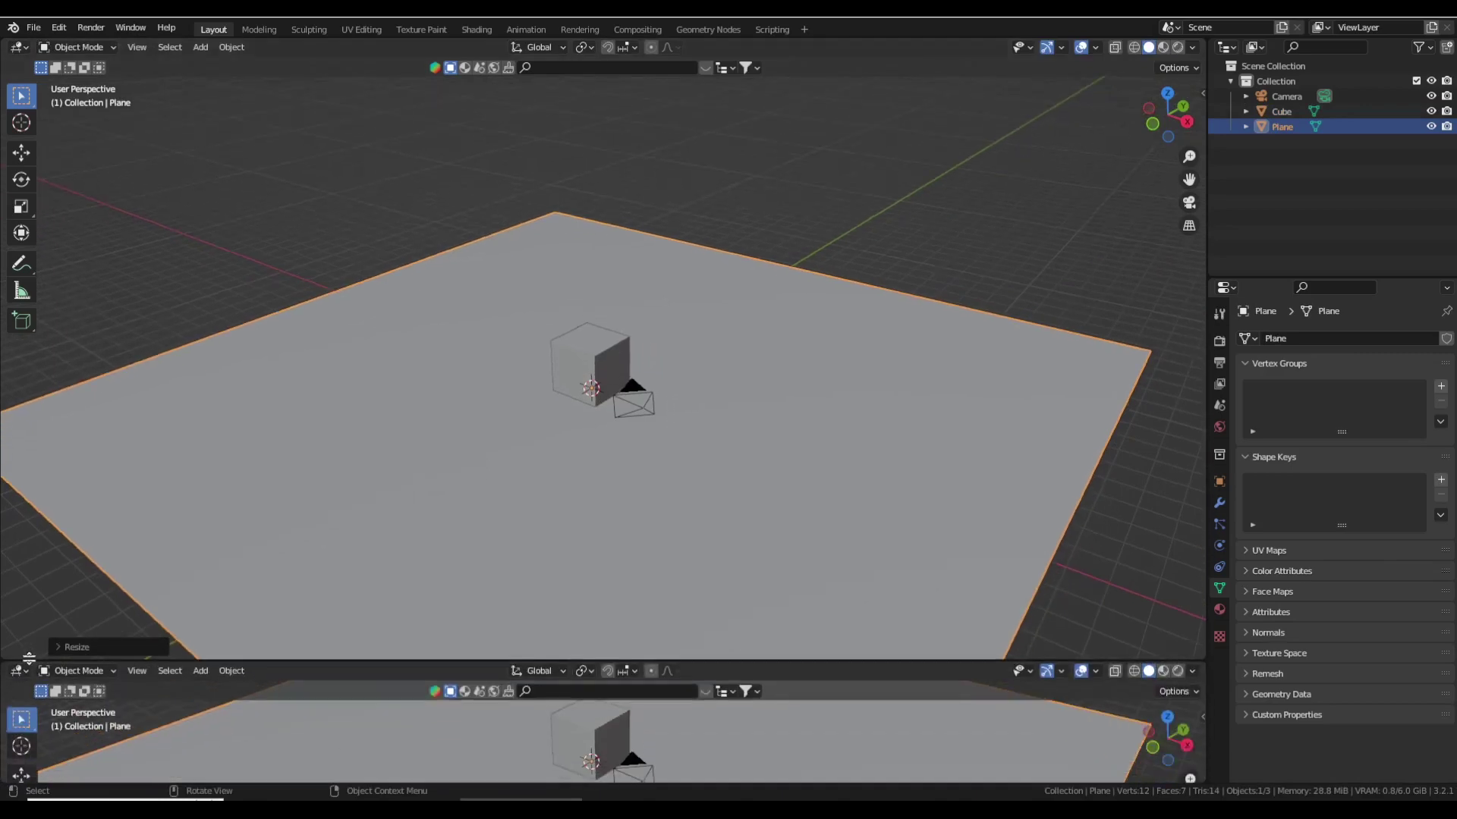
left_click(17, 669)
left_click(229, 511)
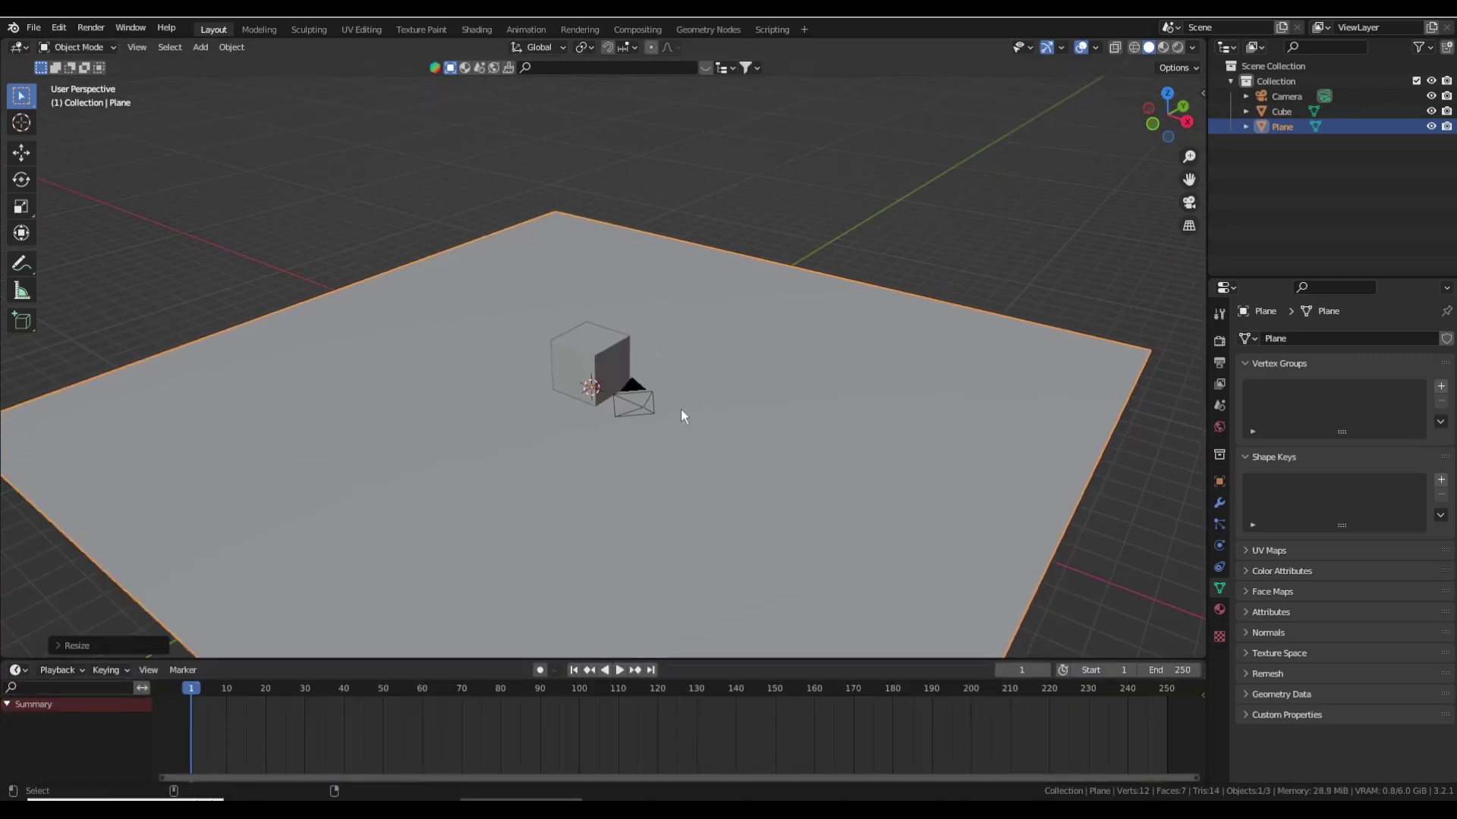
key("KP_0")
Step: Walk the selected camera closer to the cube and lower it near the ground plane
left_click(901, 215)
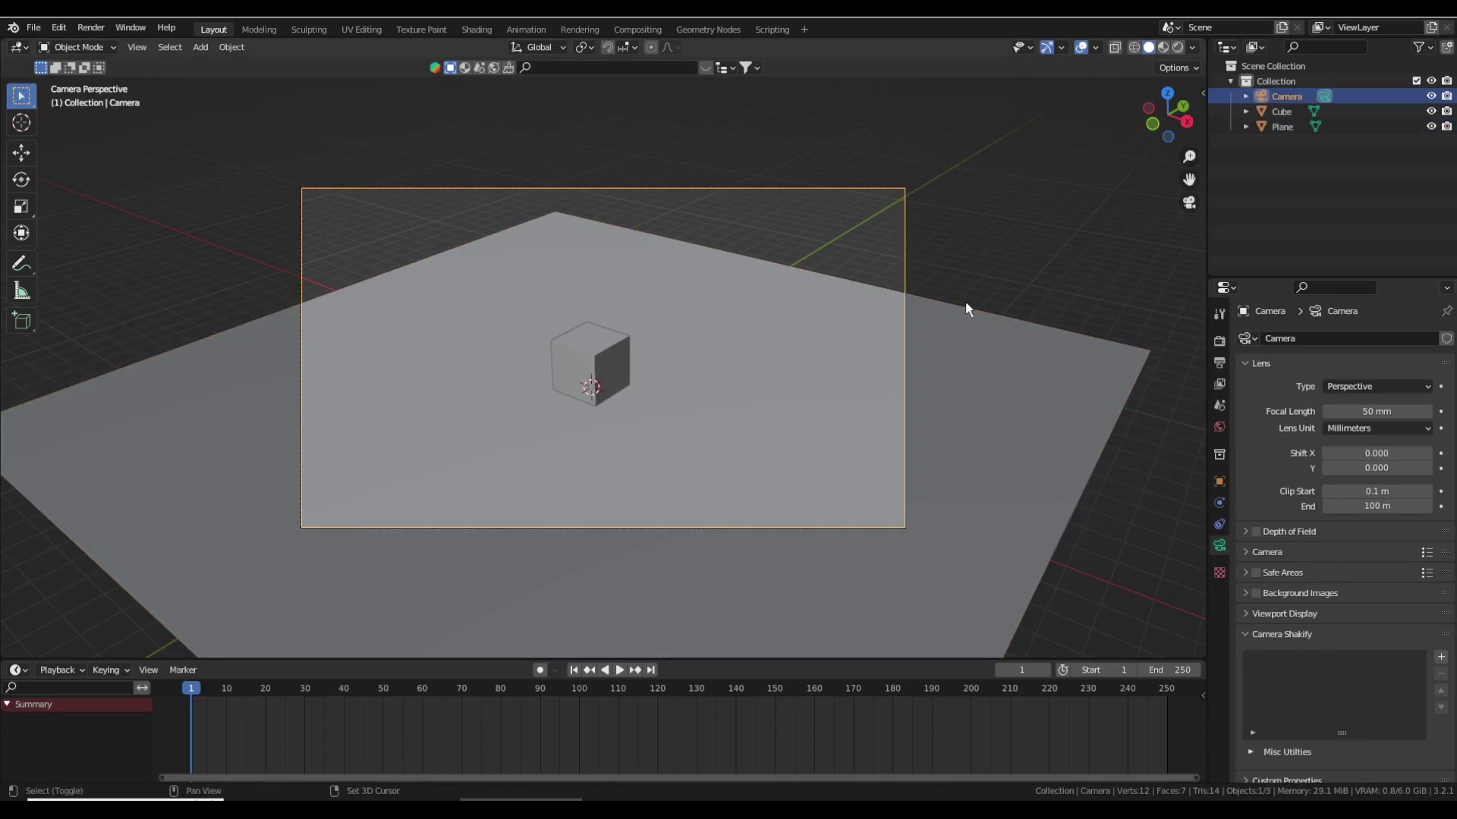
key("shift+grave")
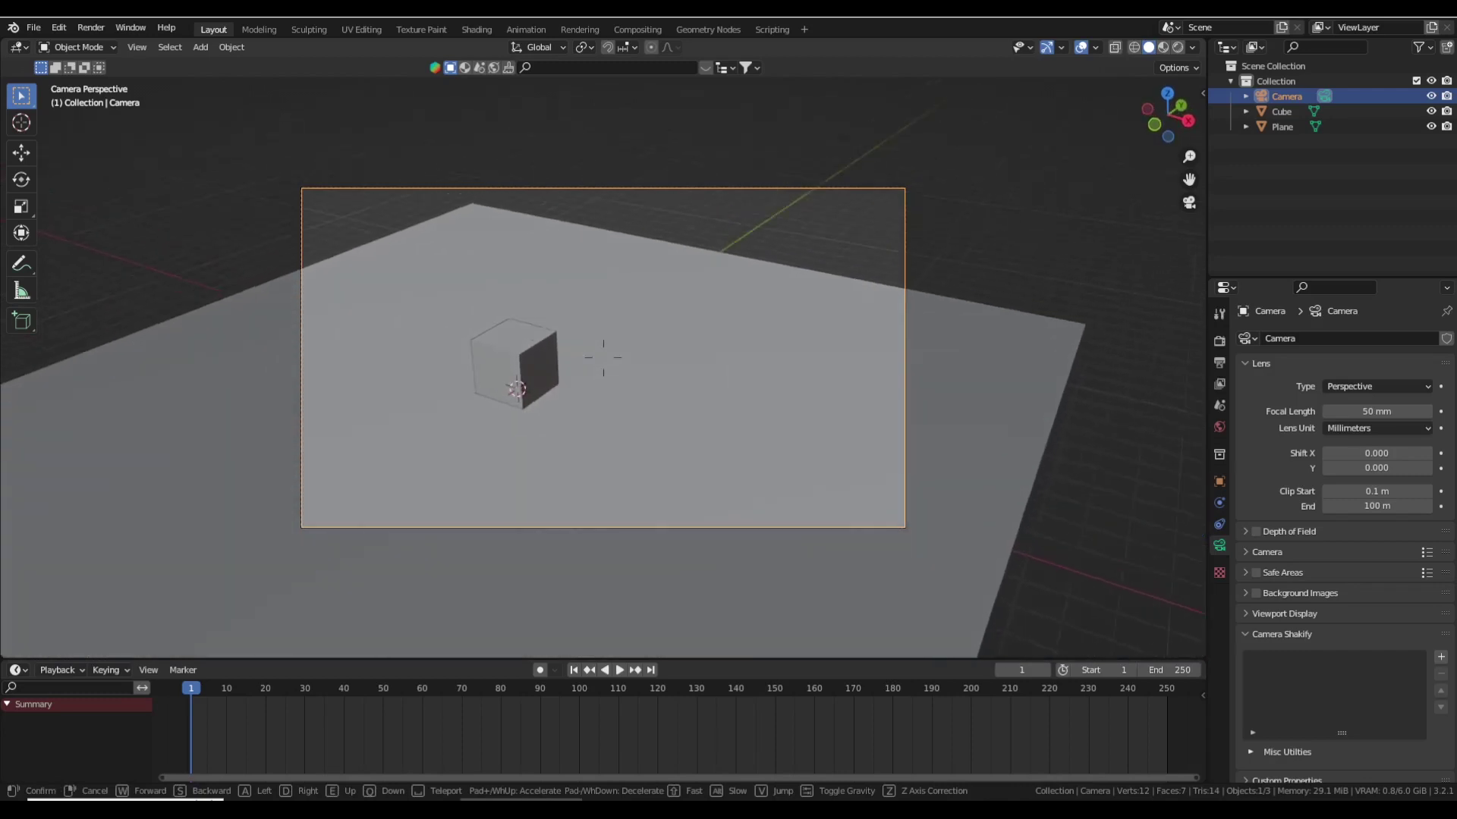
key("w")
key("d")
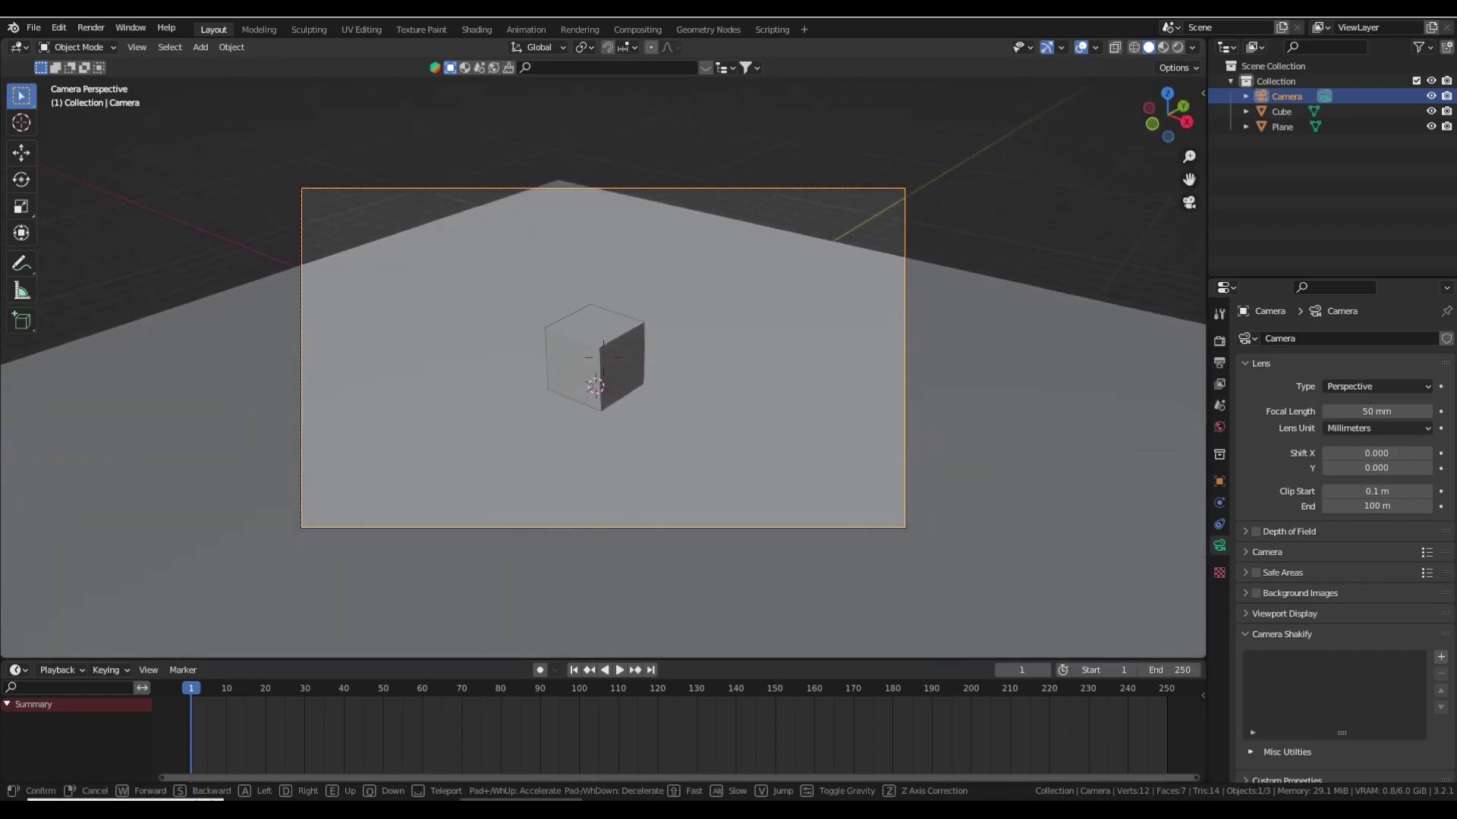
key("a")
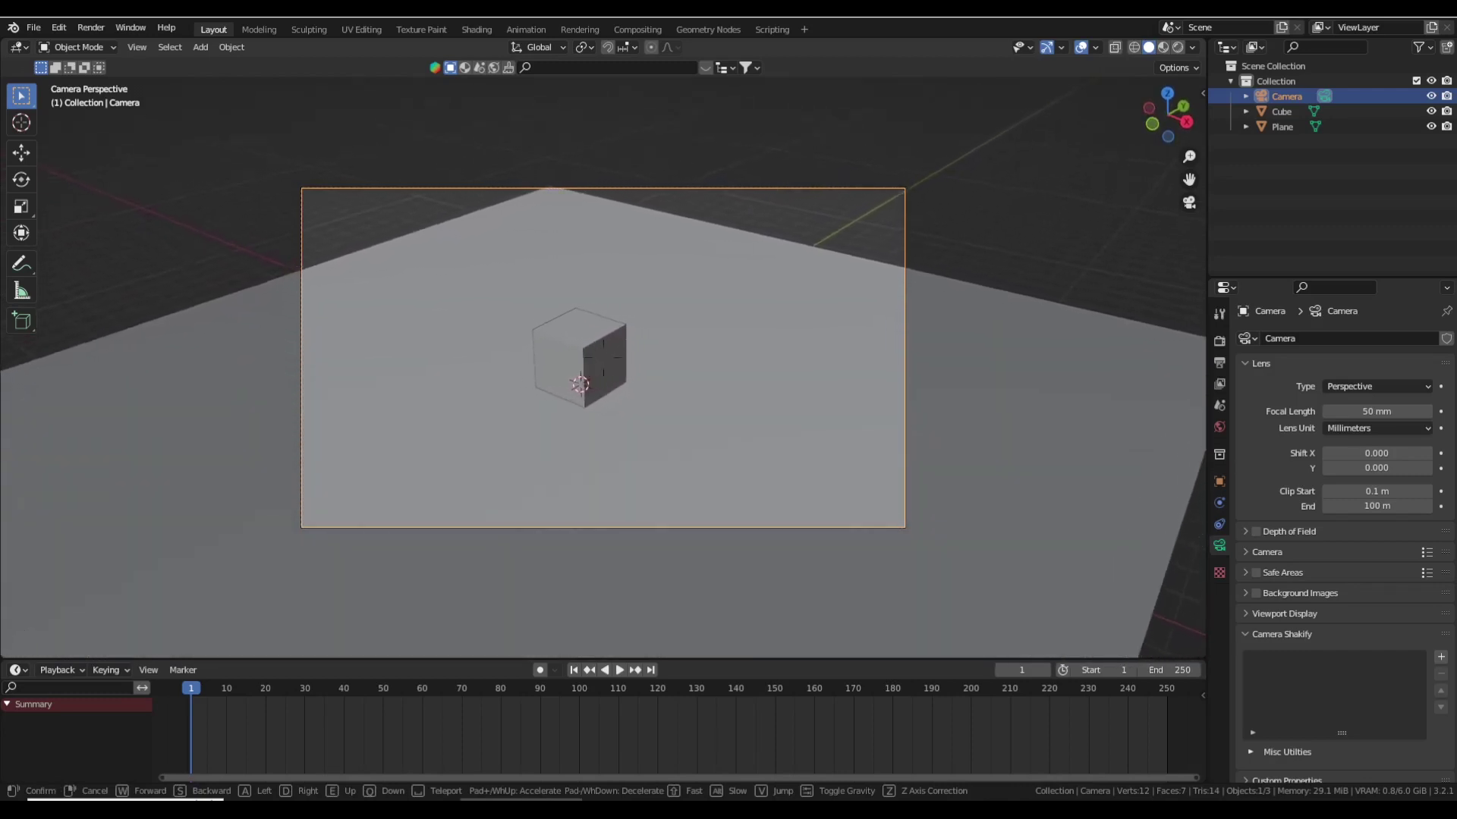
key("d")
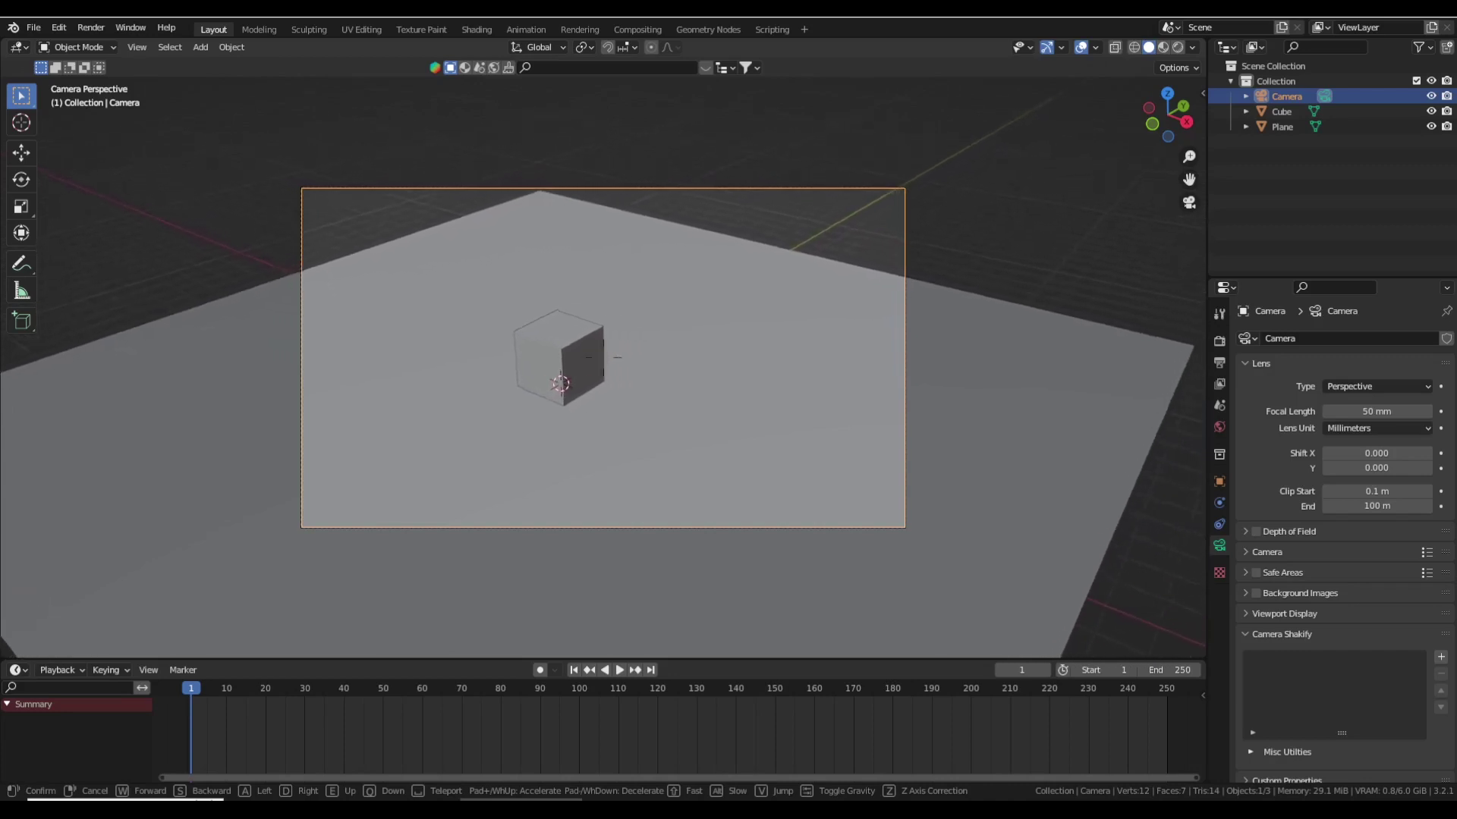
key("a")
key("d")
key("w")
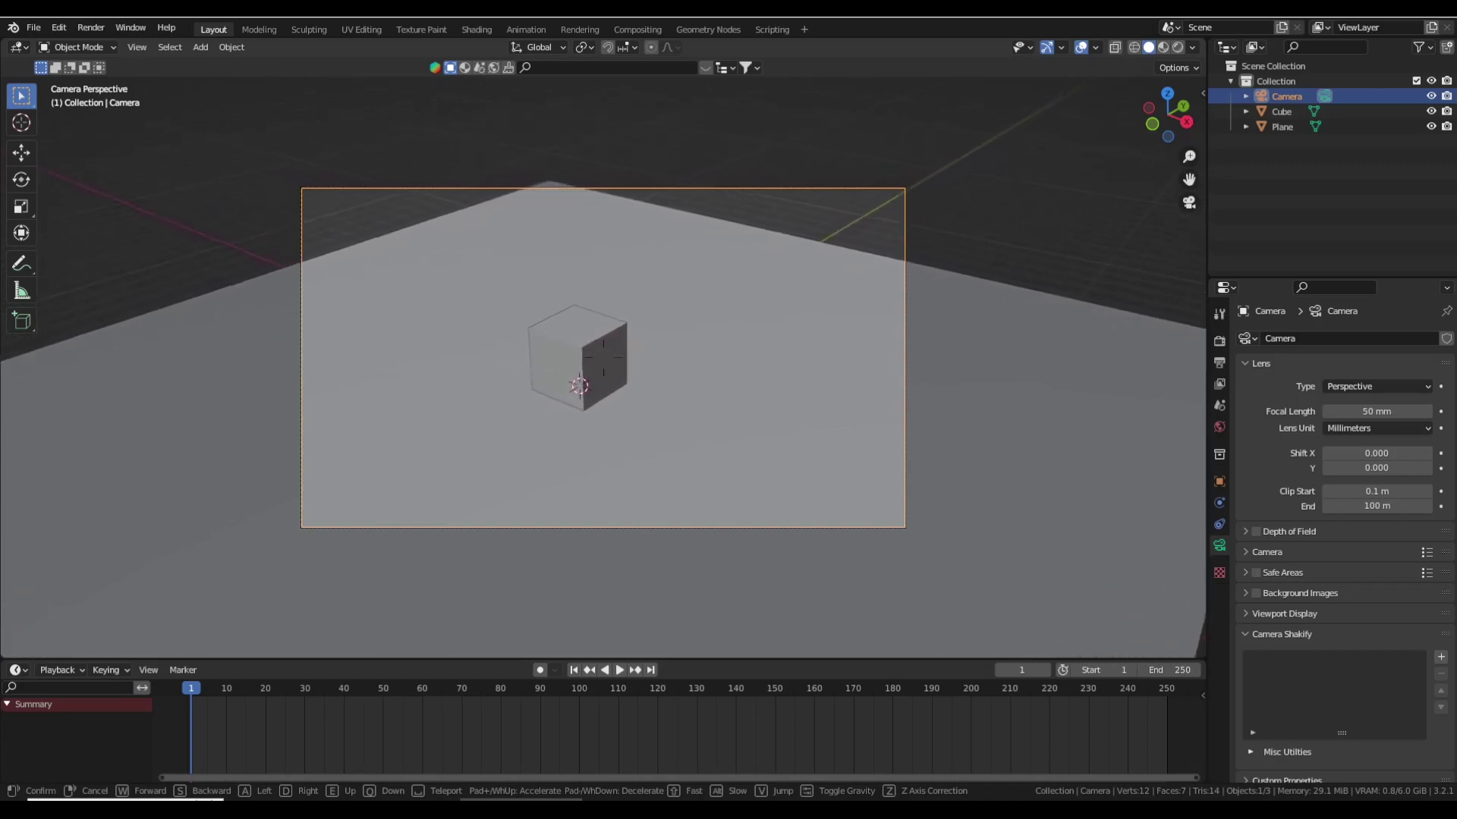
key("q")
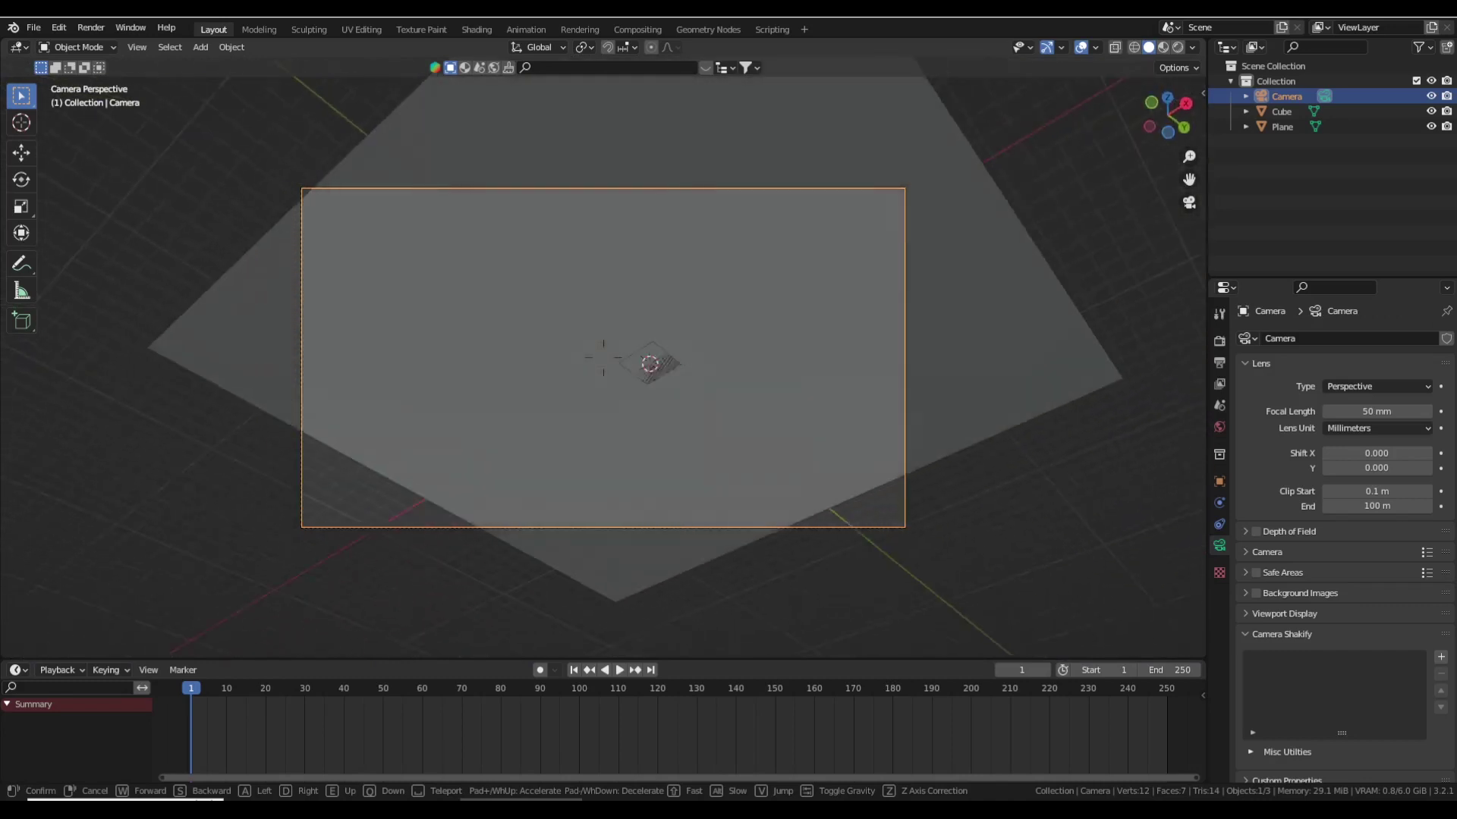
left_click(602, 435)
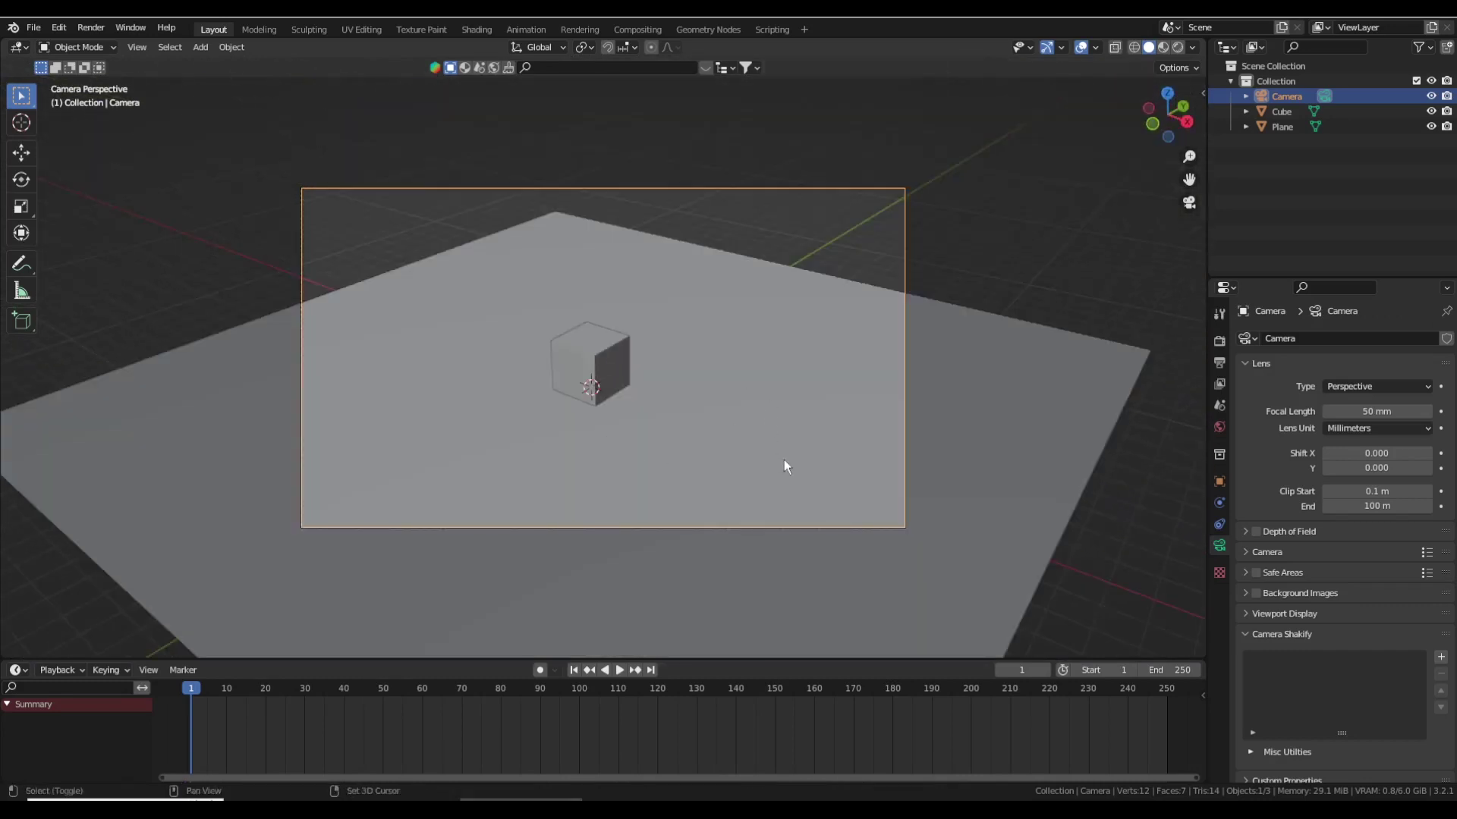
Step: Tilt the camera down to frame the cube's front, ready for keyframing
key("shift+grave")
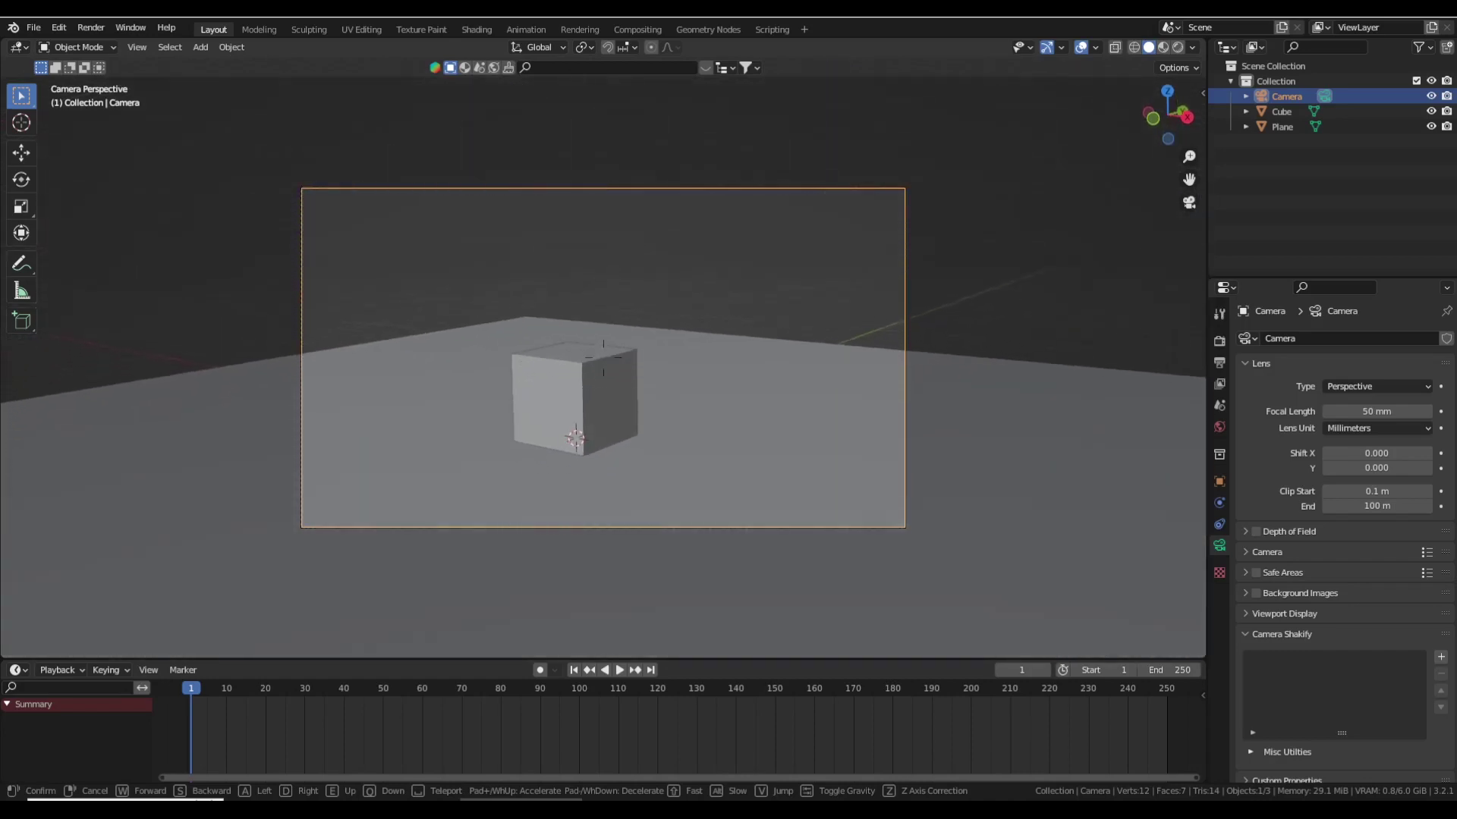
left_click(603, 357)
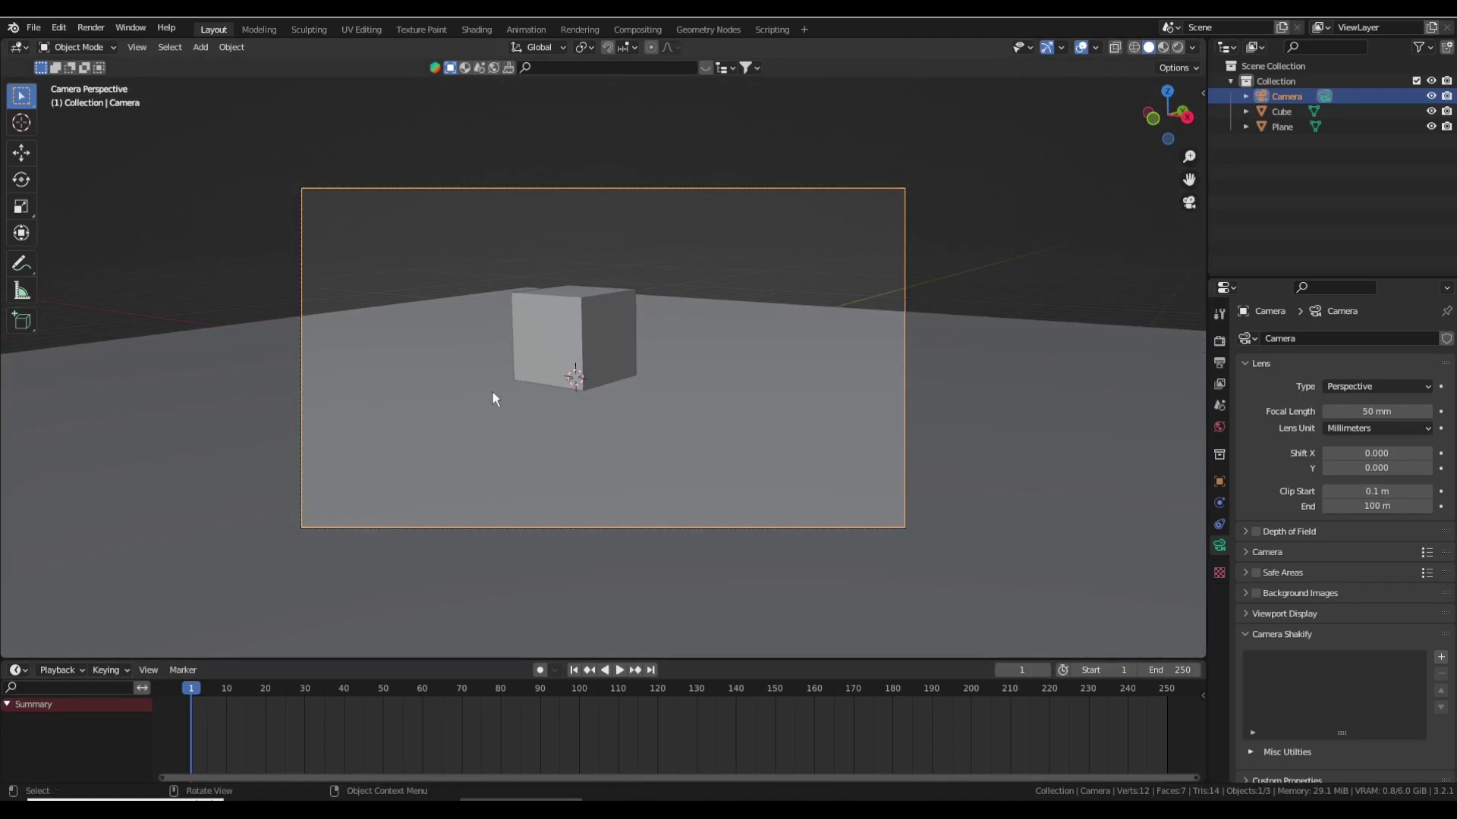
key("i")
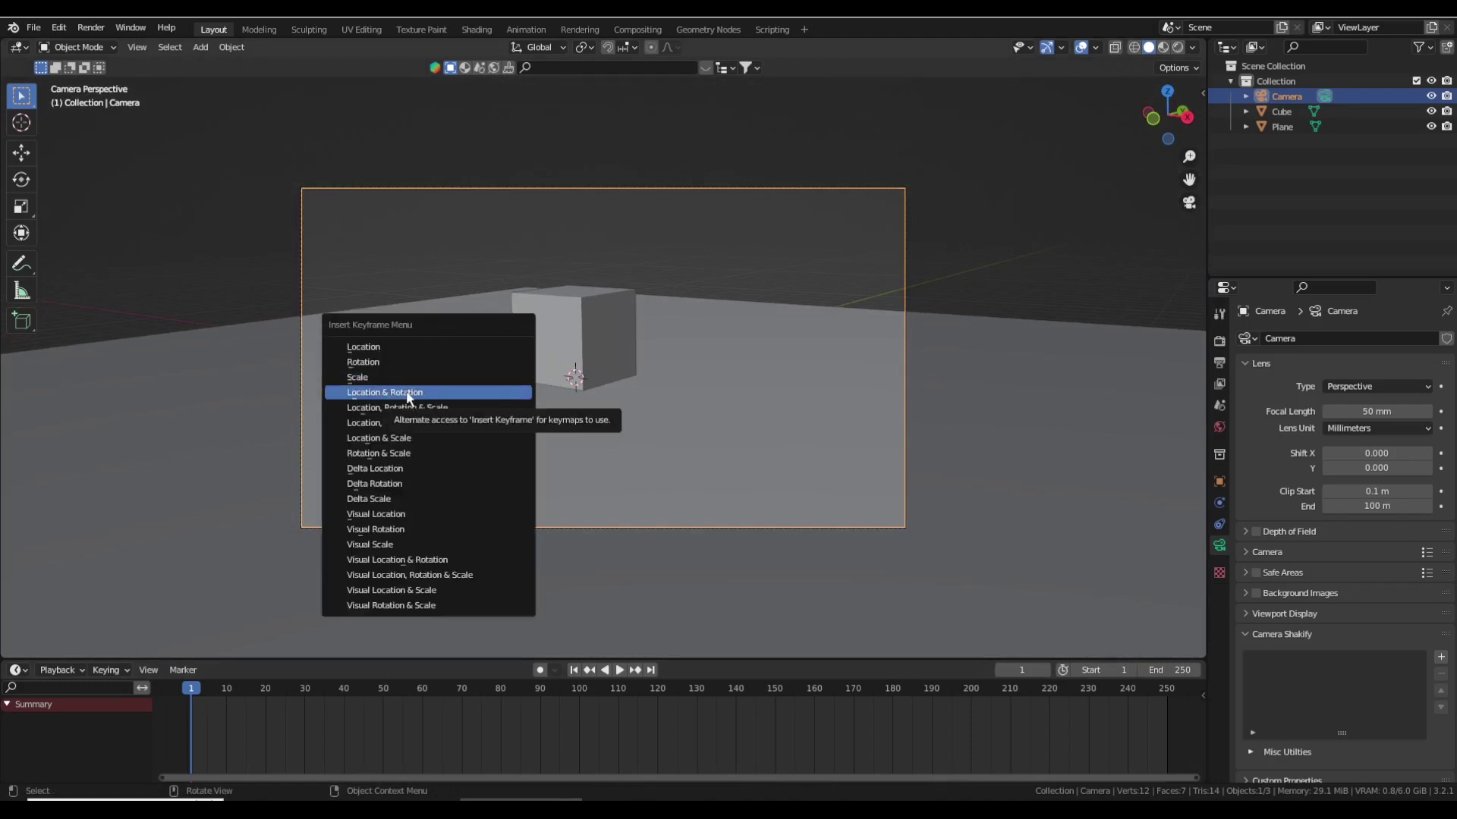
Step: Keyframe the camera's location and rotation at frame 1 and end the scene at frame 100
left_click(407, 393)
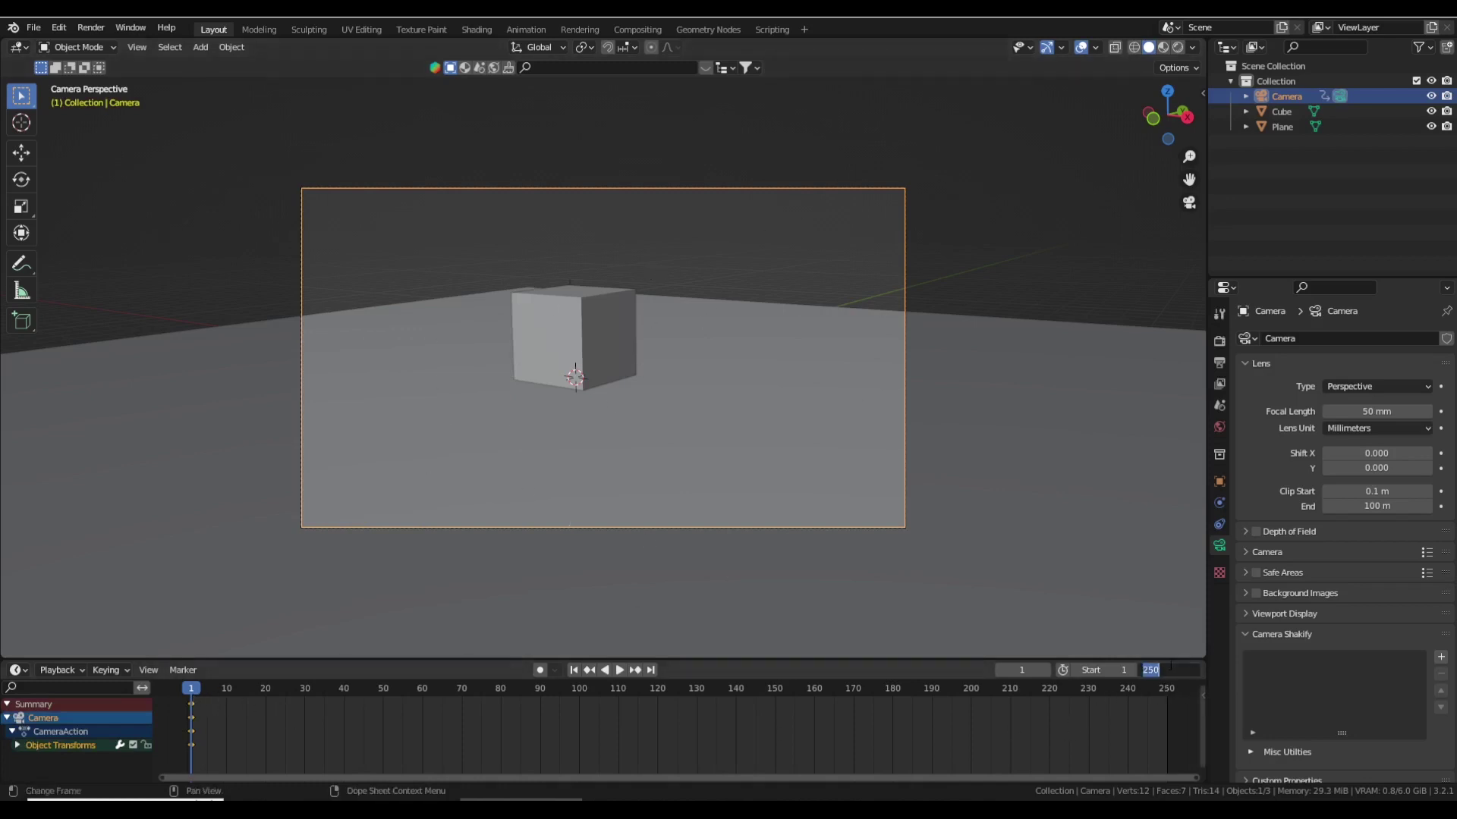
left_click(1169, 666)
type("100")
key("Return")
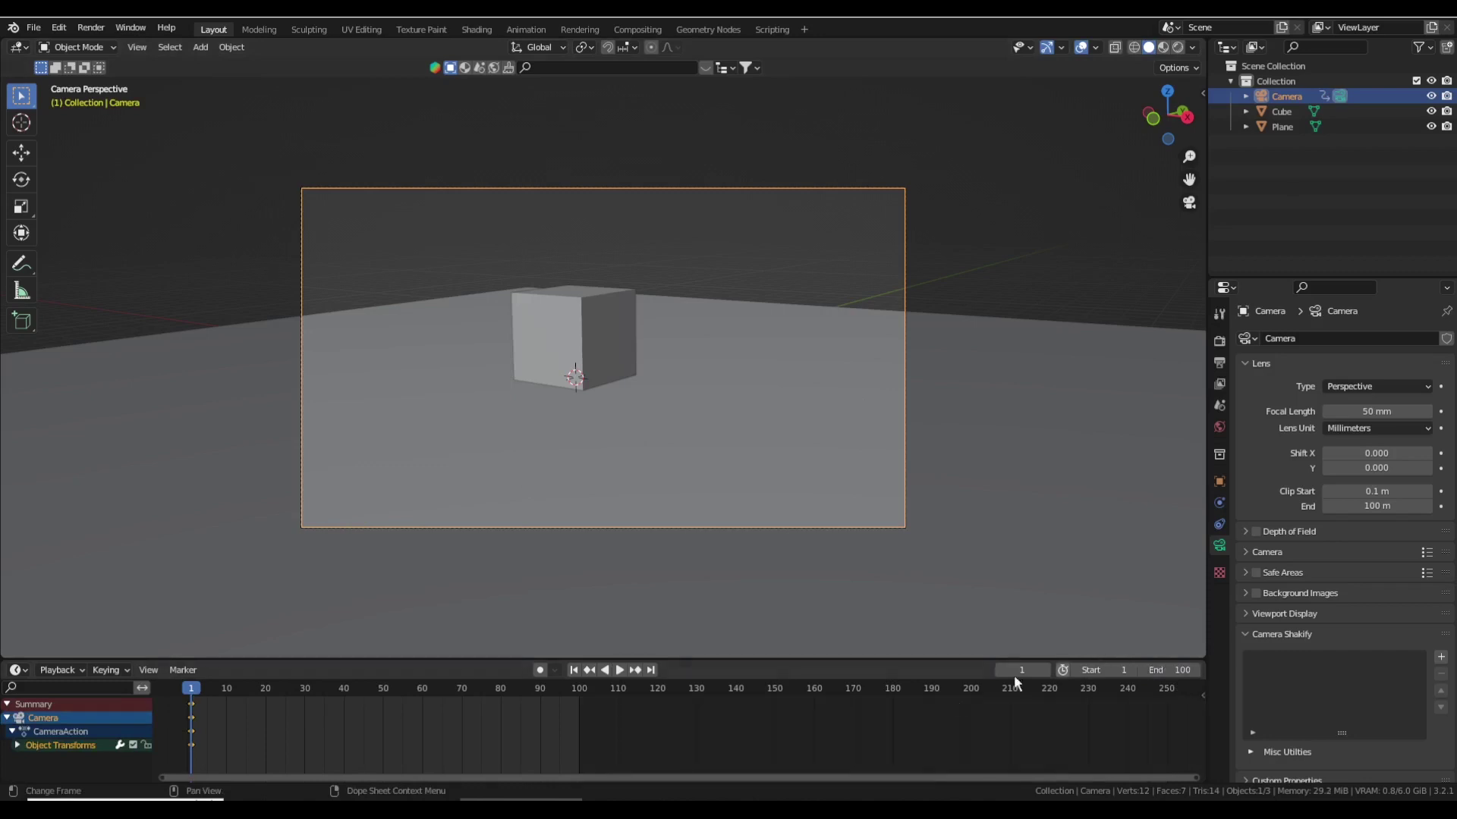
left_click(651, 670)
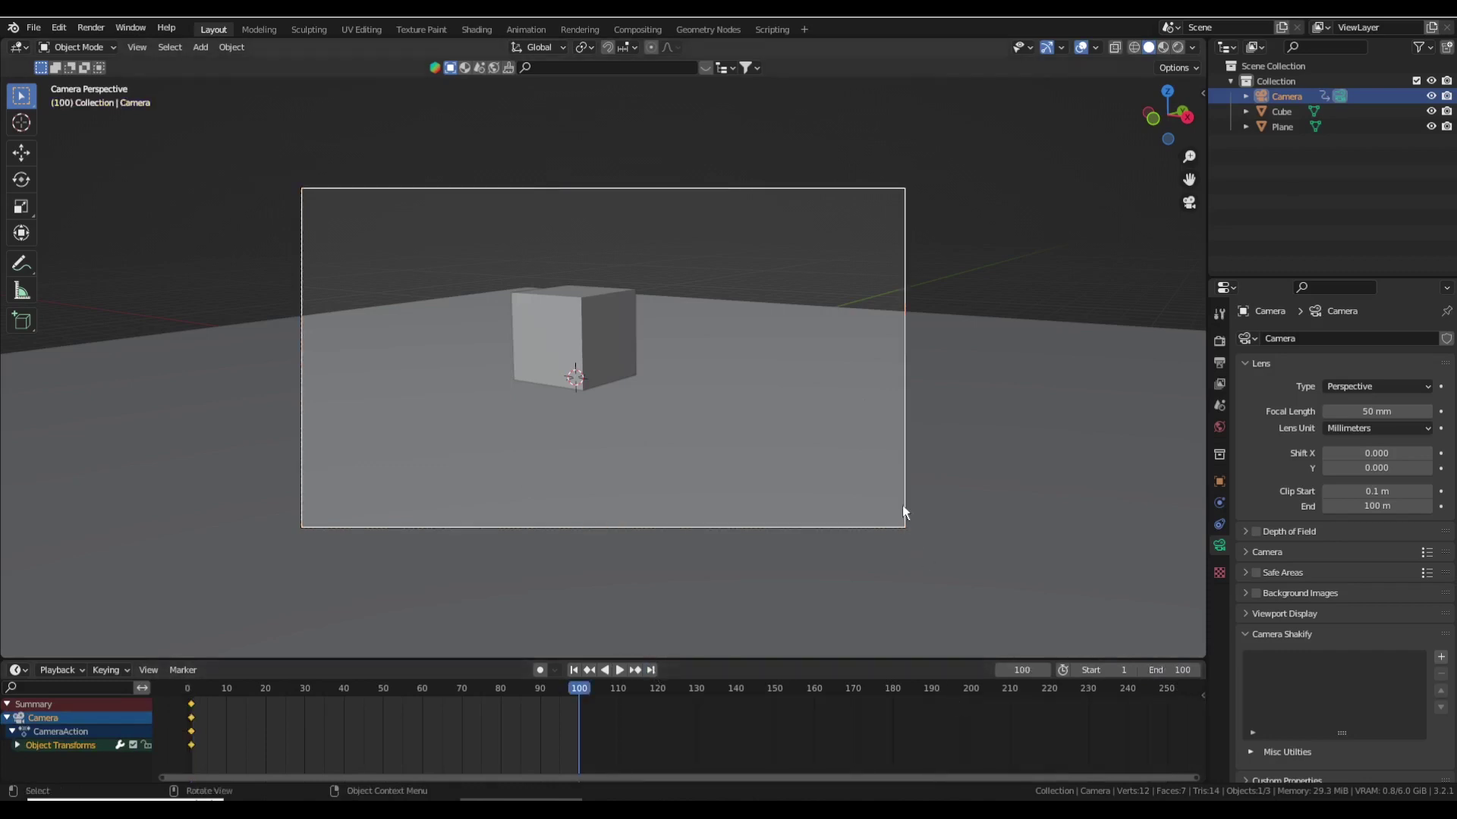
Step: At frame 100, move the camera closer to the cube and keyframe location and rotation
key("shift+grave")
key("w")
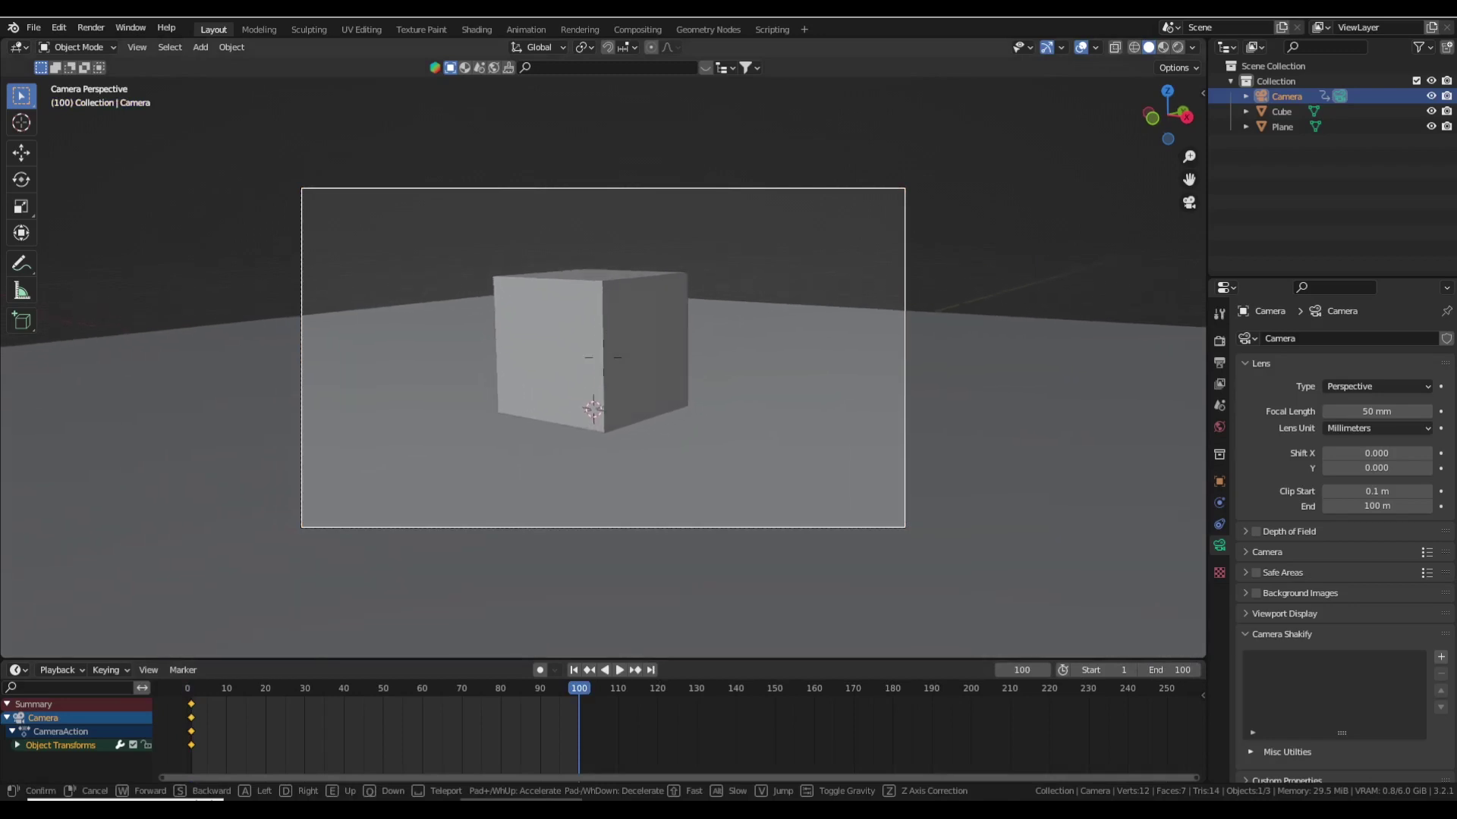
left_click(603, 357)
key("i")
left_click(603, 349)
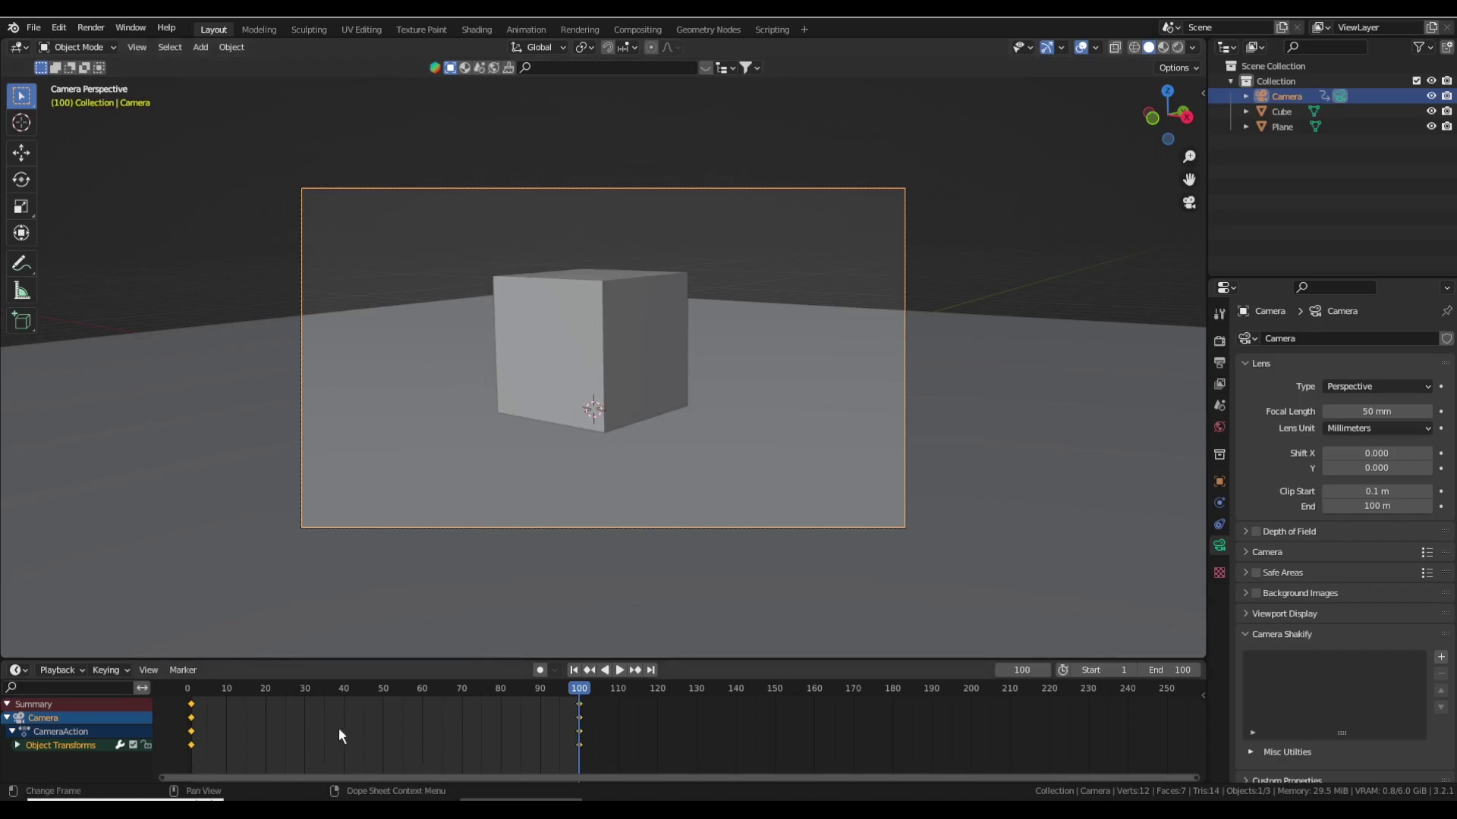
Step: Make the camera keyframes Linear and play the animation
key("t")
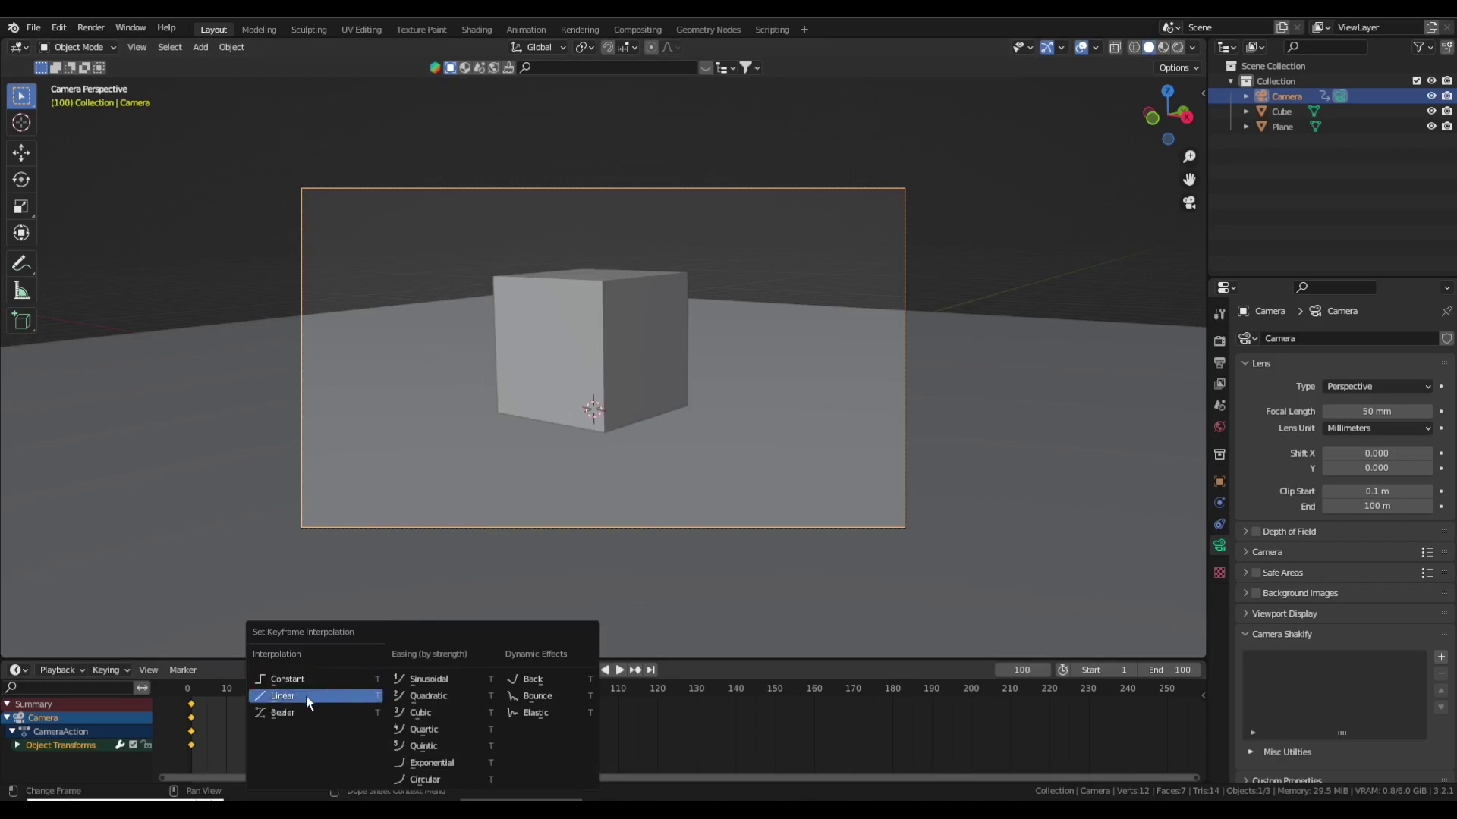
left_click(307, 695)
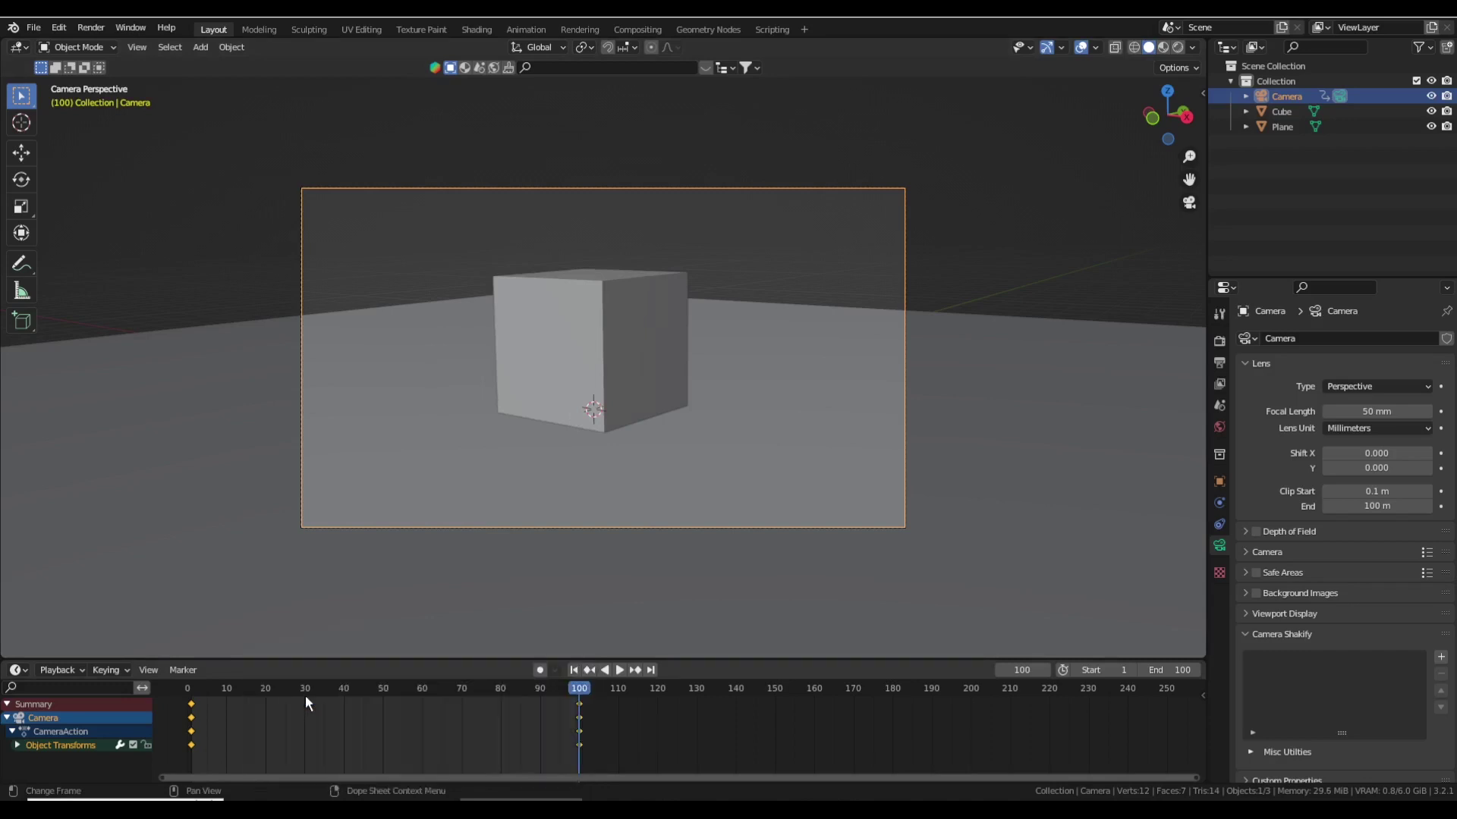
left_click(619, 670)
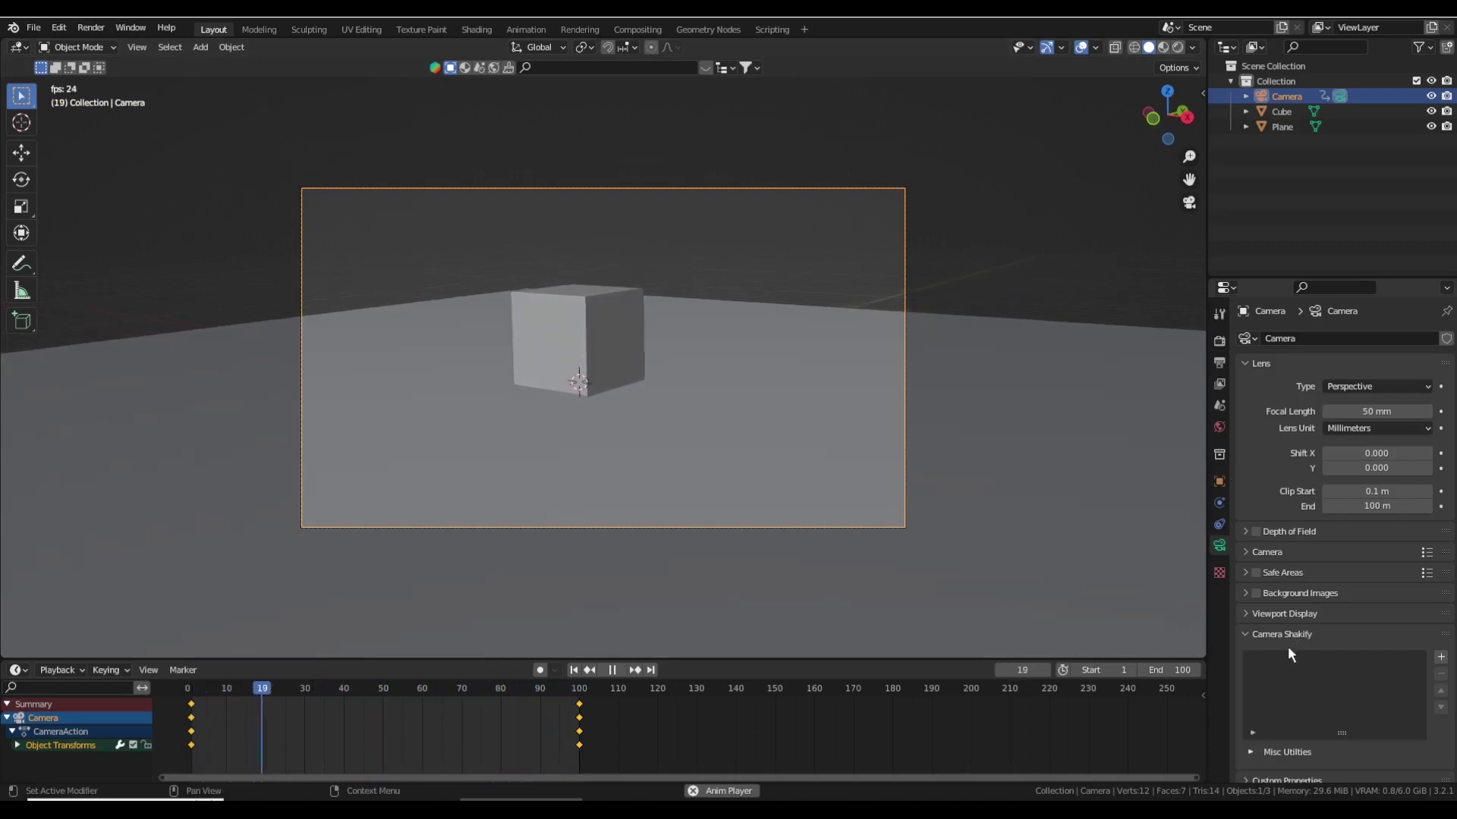
Step: Add a Camera Shakify shake set to HandyCam Run and lower its influence
scroll(1301, 645, "down", 1)
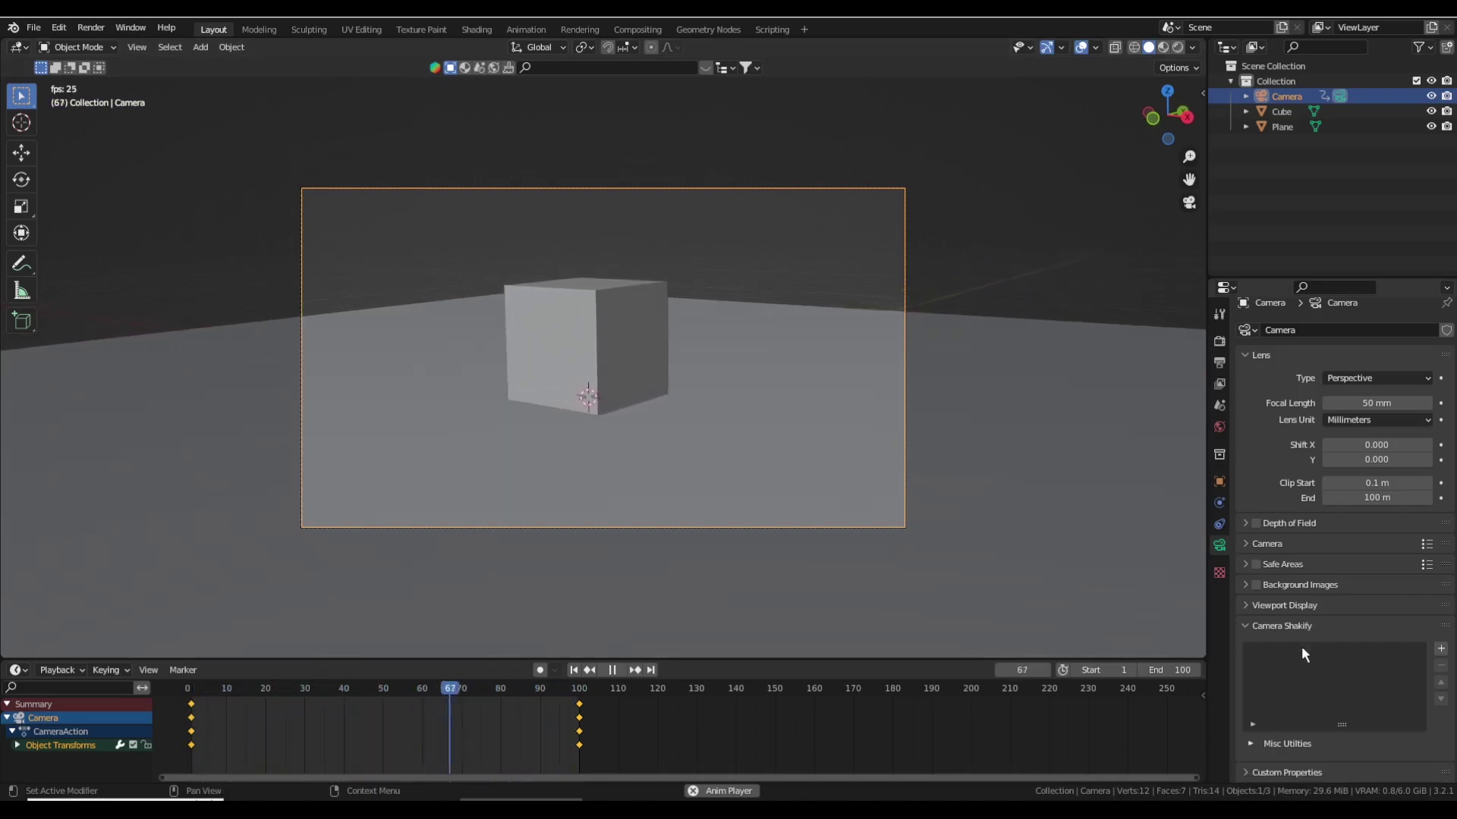
left_click(1442, 653)
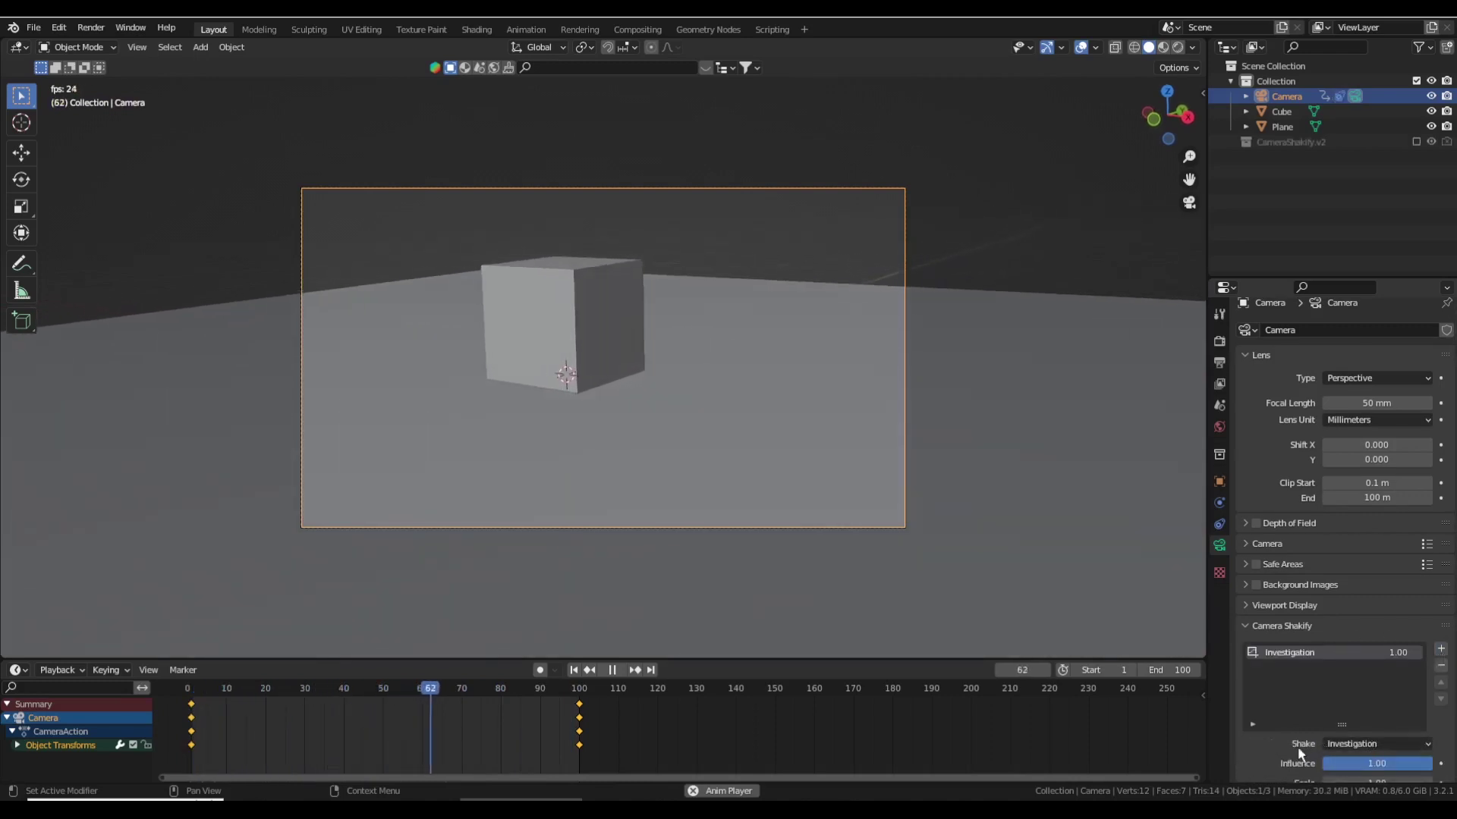
scroll(1377, 717, "down", 2)
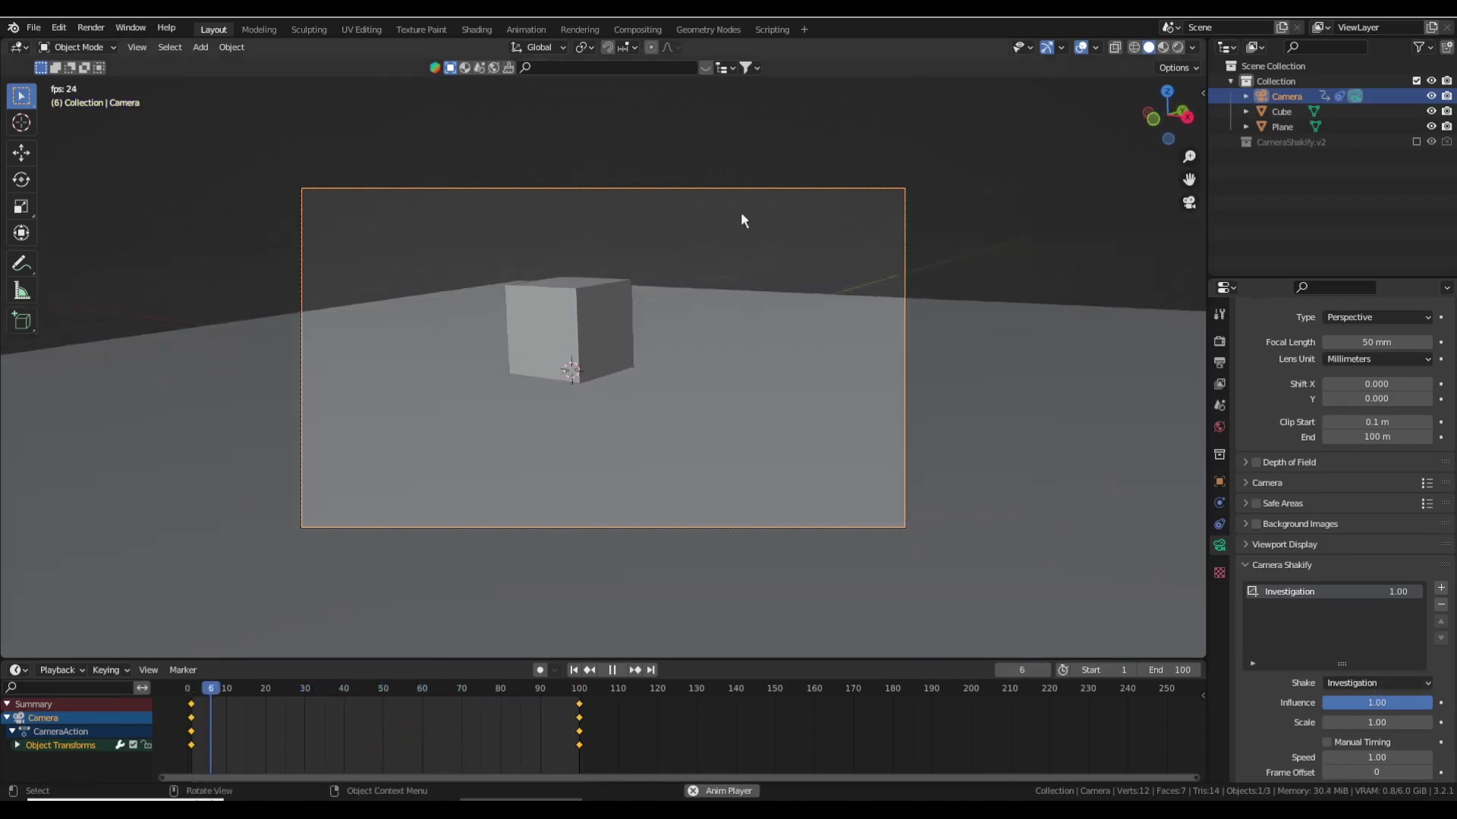
left_click(1377, 684)
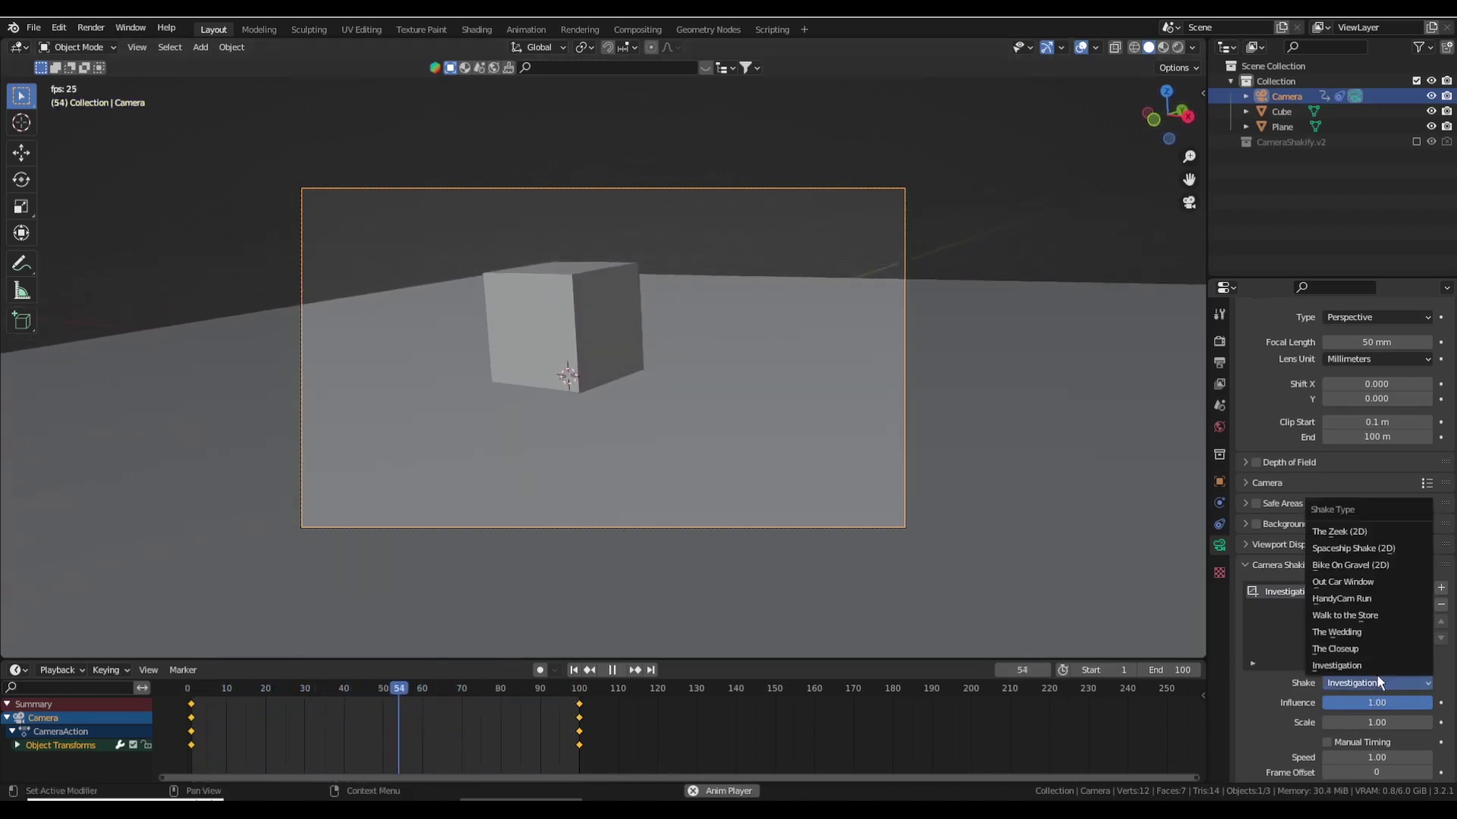
left_click(1389, 604)
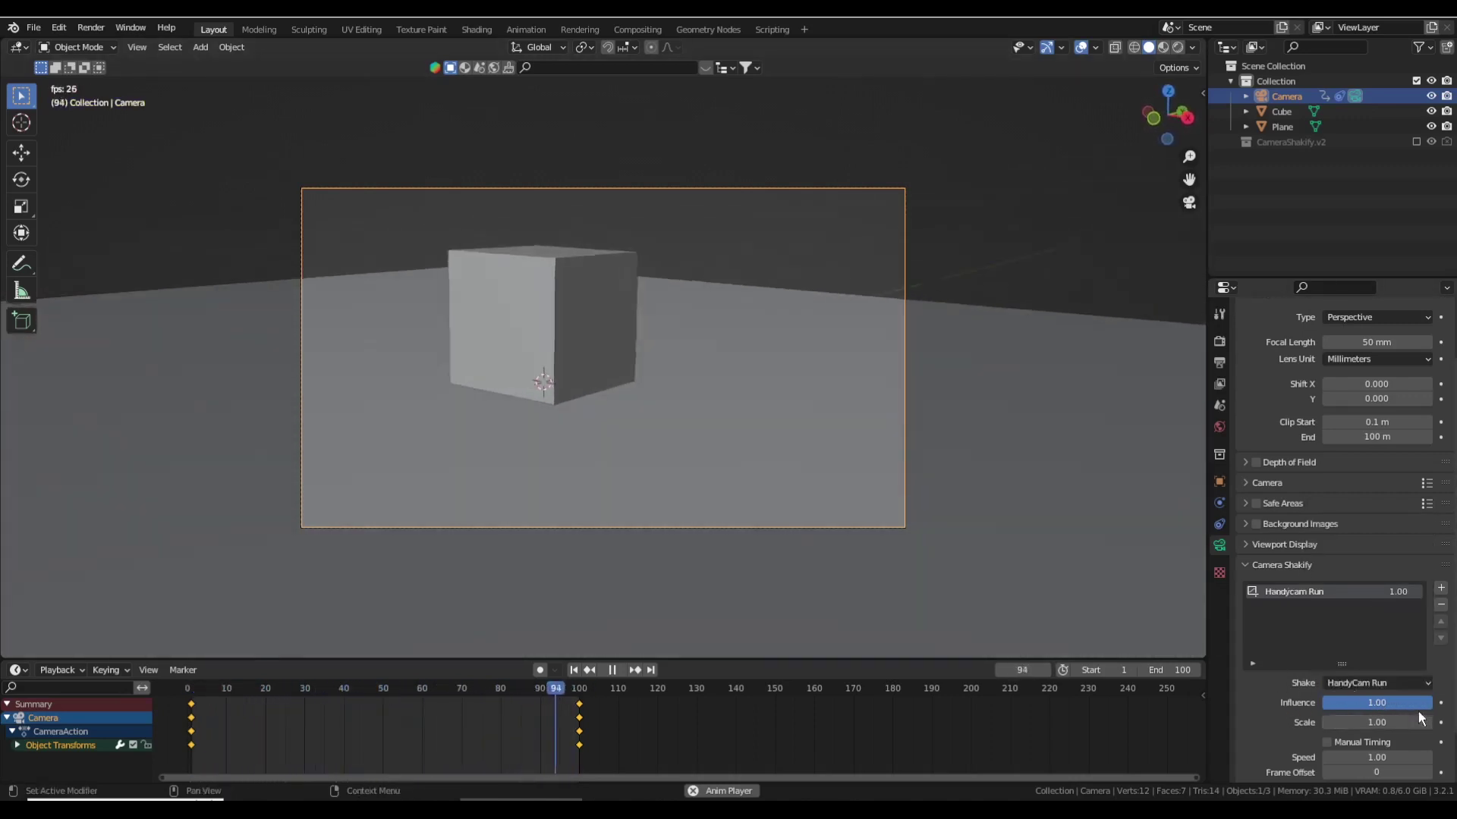
left_click_drag(1404, 704, 1347, 704)
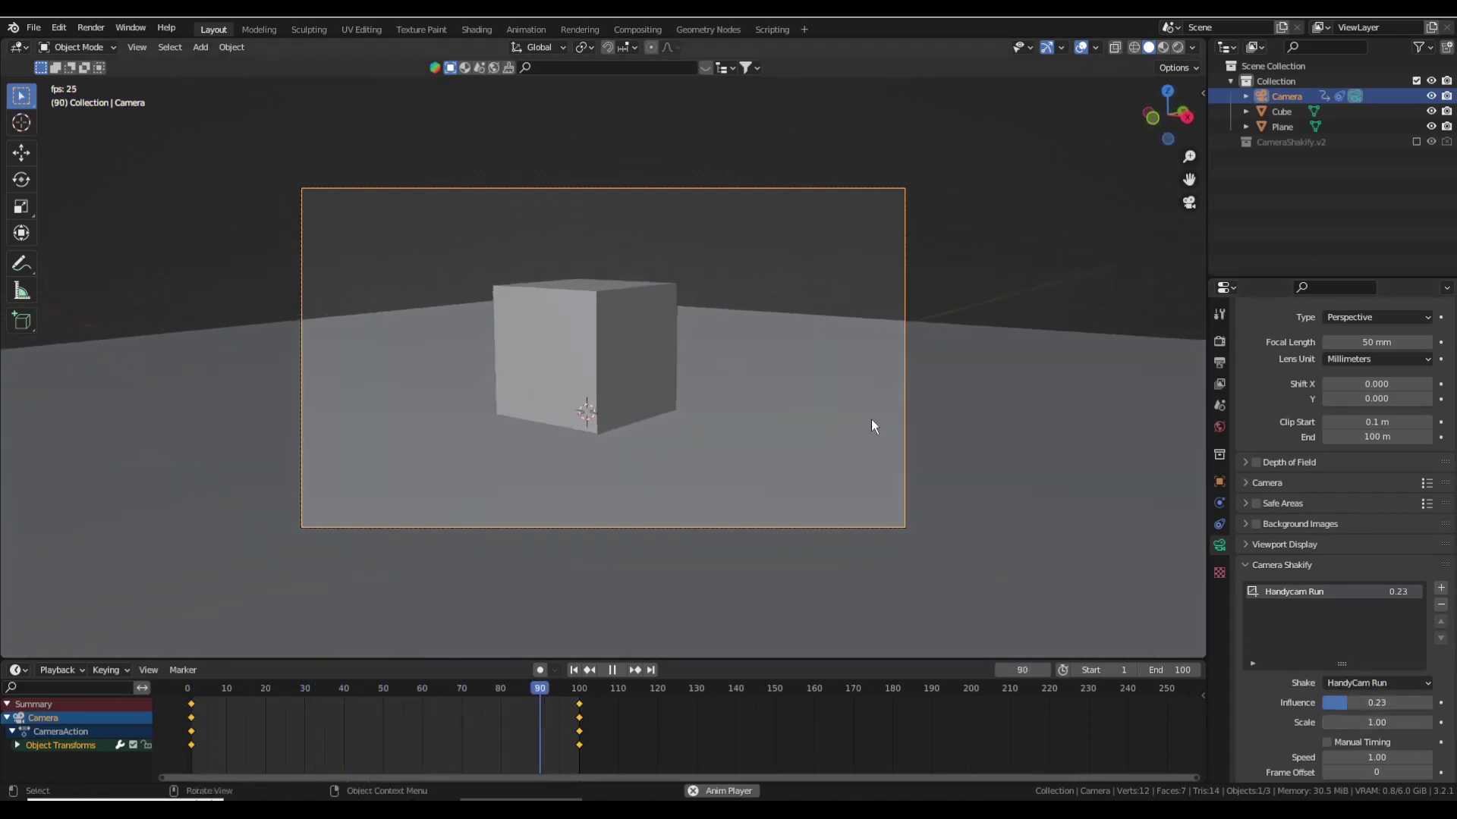
Step: Switch the shake to The Wedding at influence 1.00 and stop playback
left_click(1370, 683)
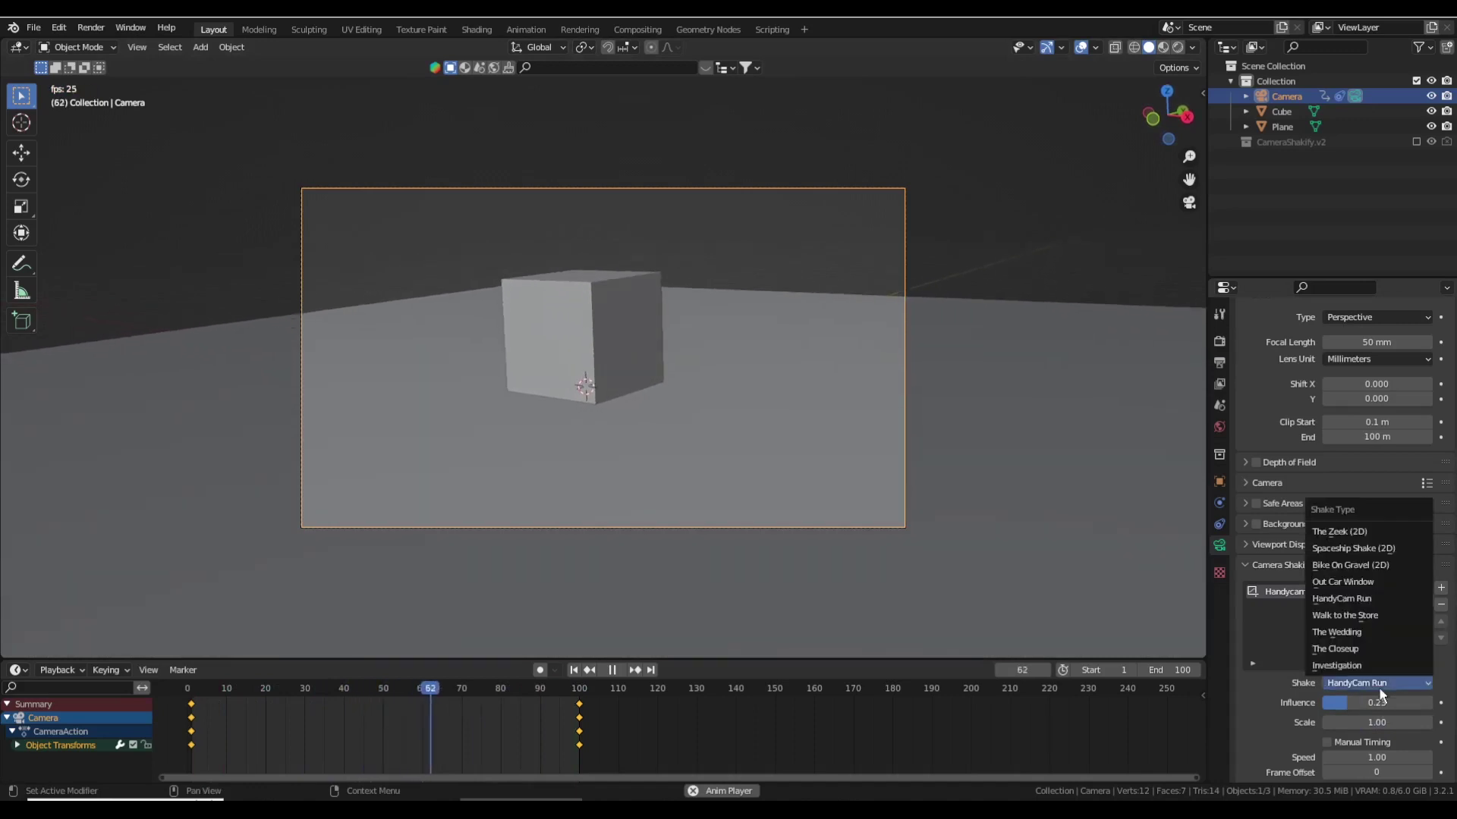
left_click(1359, 638)
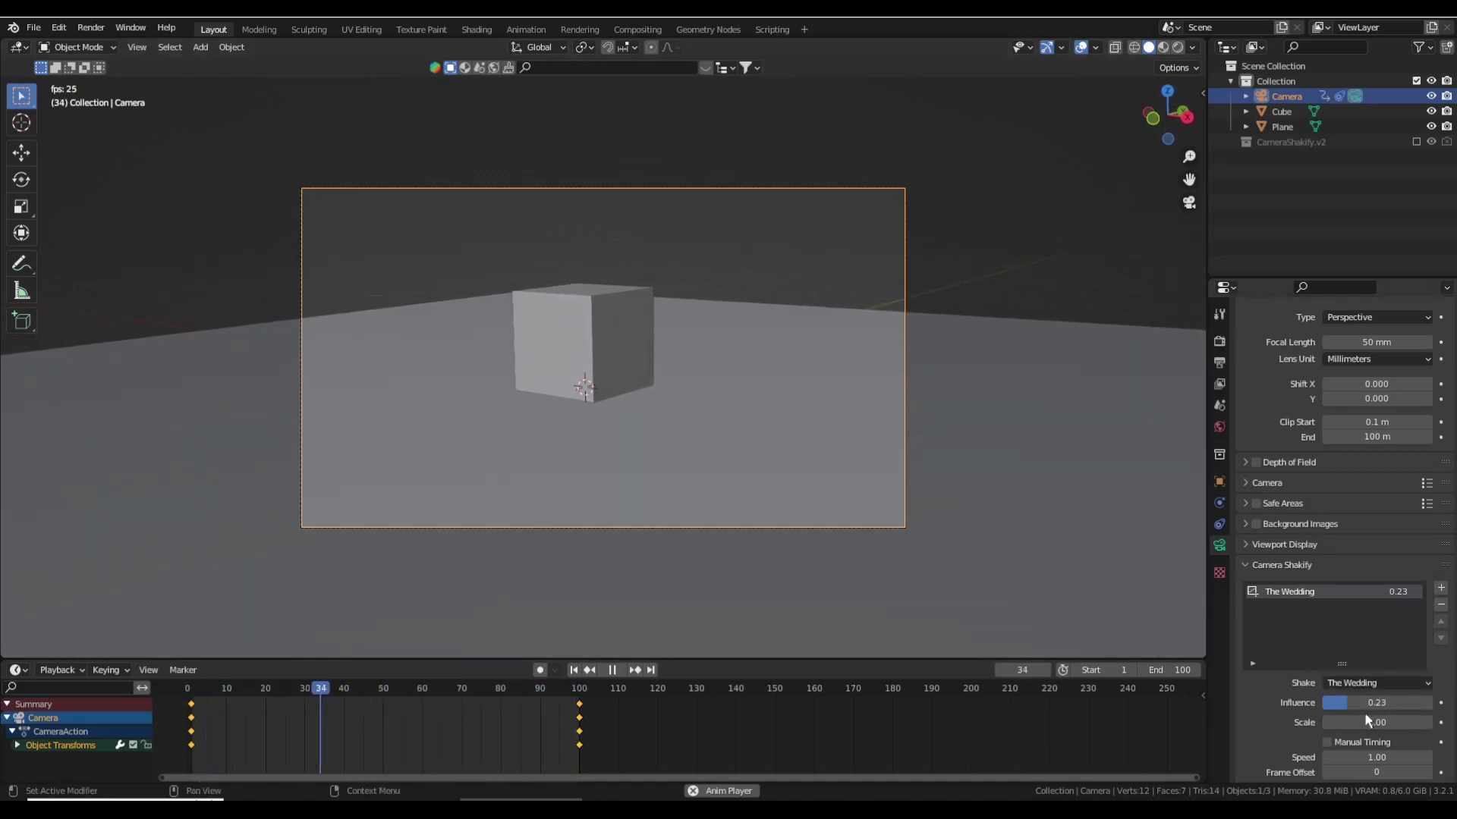
left_click_drag(1364, 703, 1426, 703)
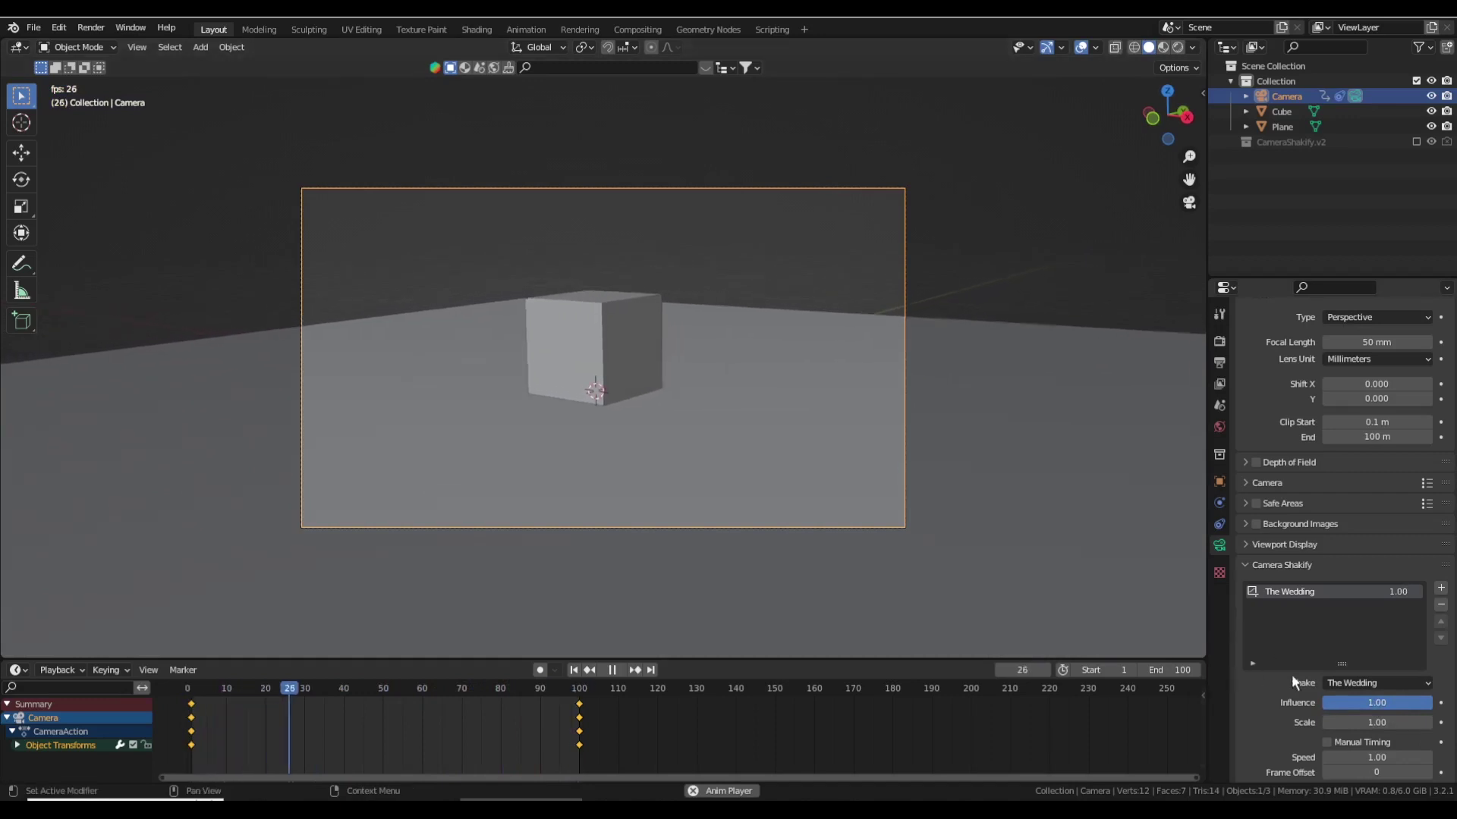
left_click(615, 670)
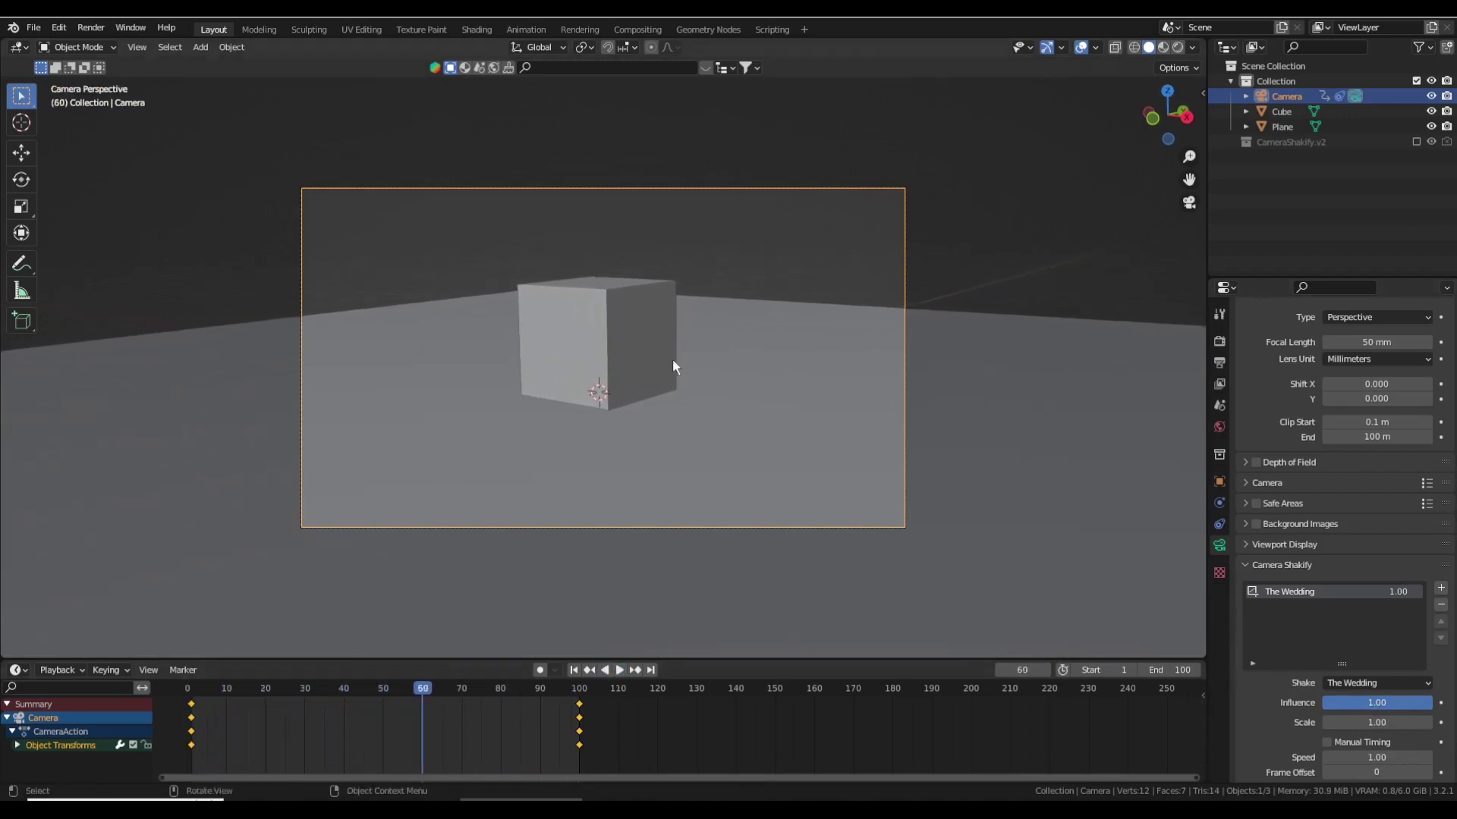
Step: Delete all existing keyframes and return to frame 1
key("x")
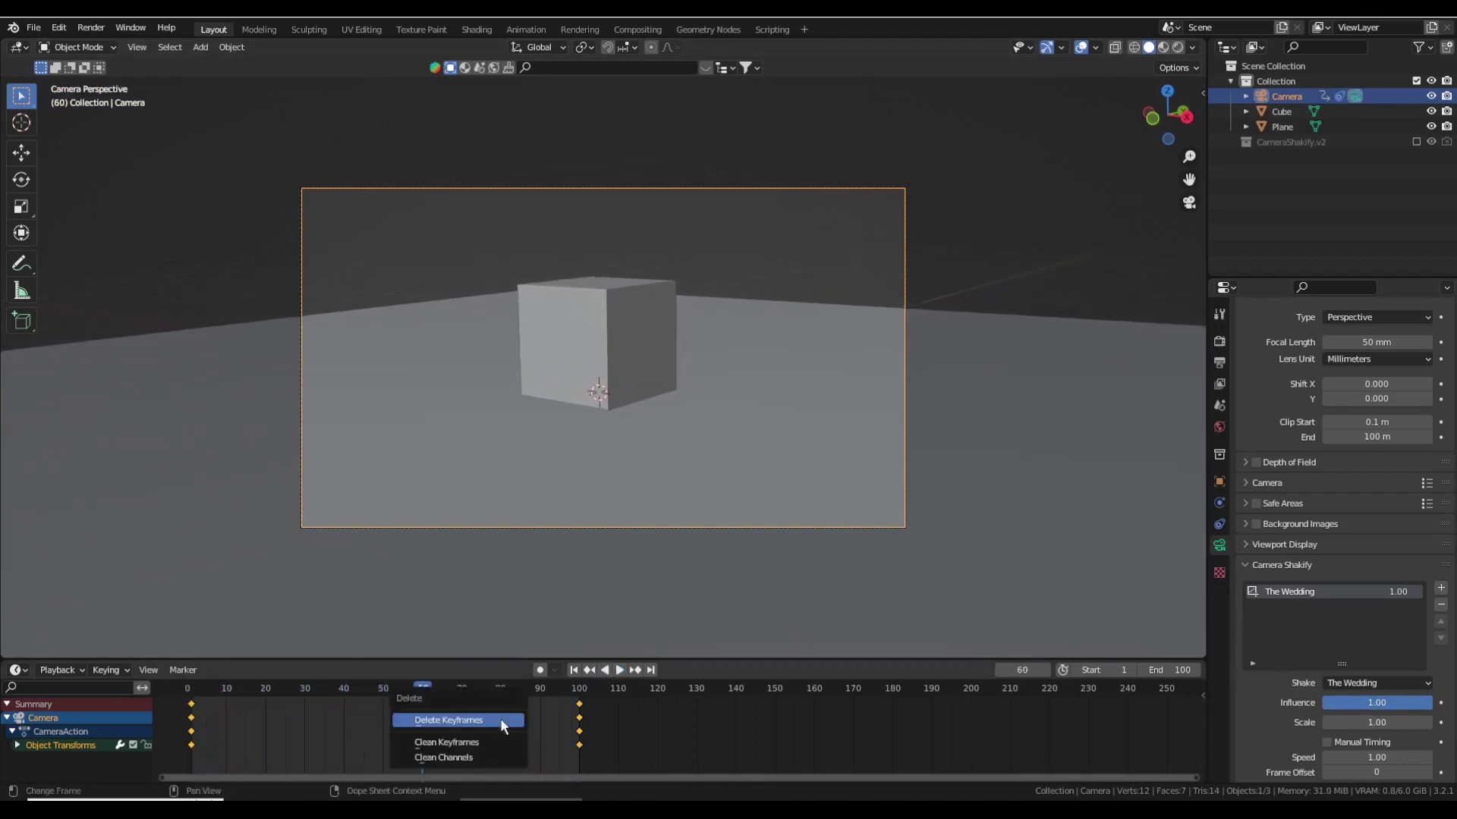
left_click(499, 717)
left_click(575, 670)
Step: Move the cube along Y near the plane's far right and keyframe its location and rotation
middle_click_drag(695, 430, 622, 403)
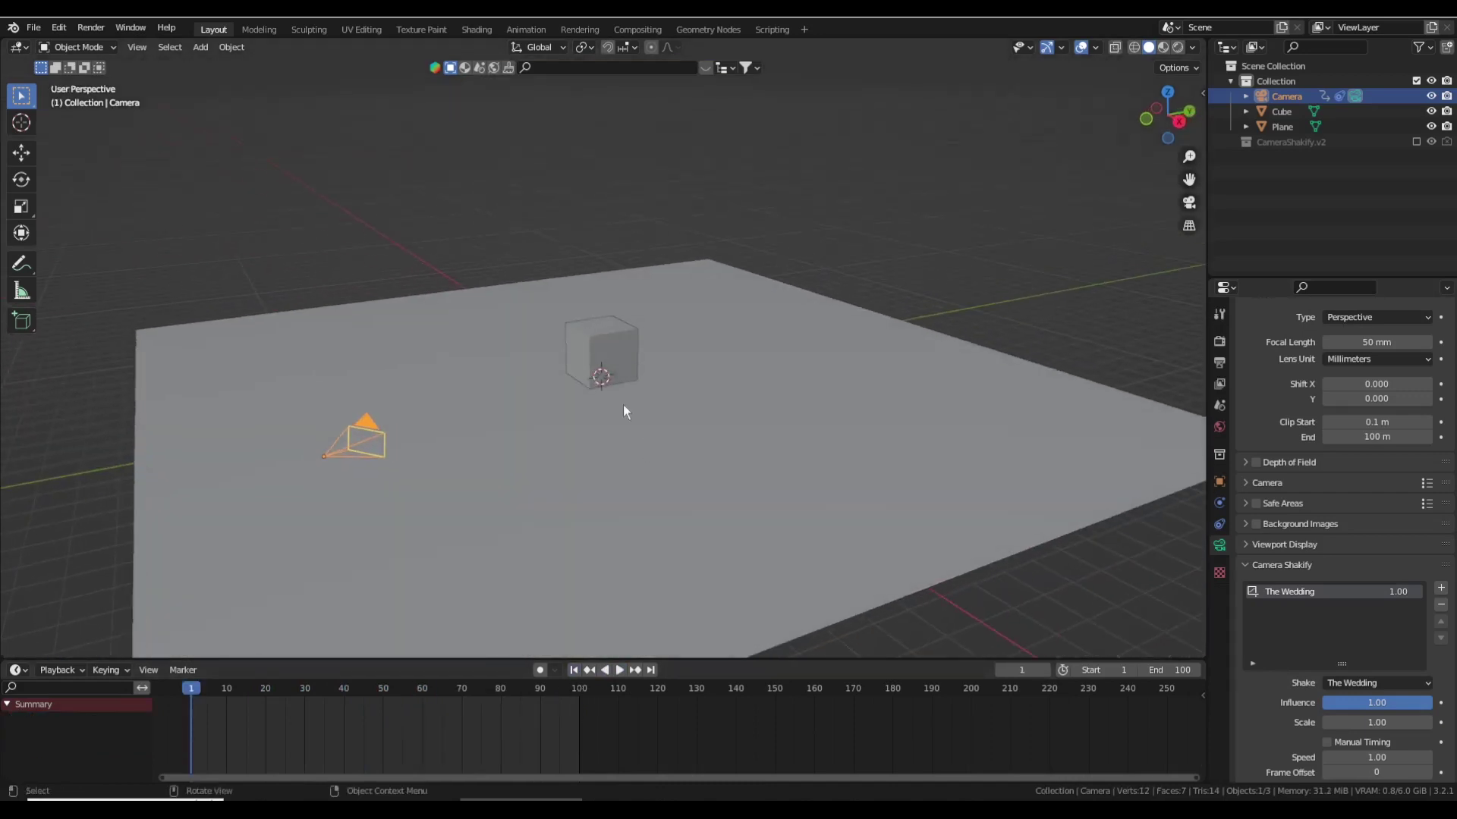
left_click(617, 384)
key("g")
key("y")
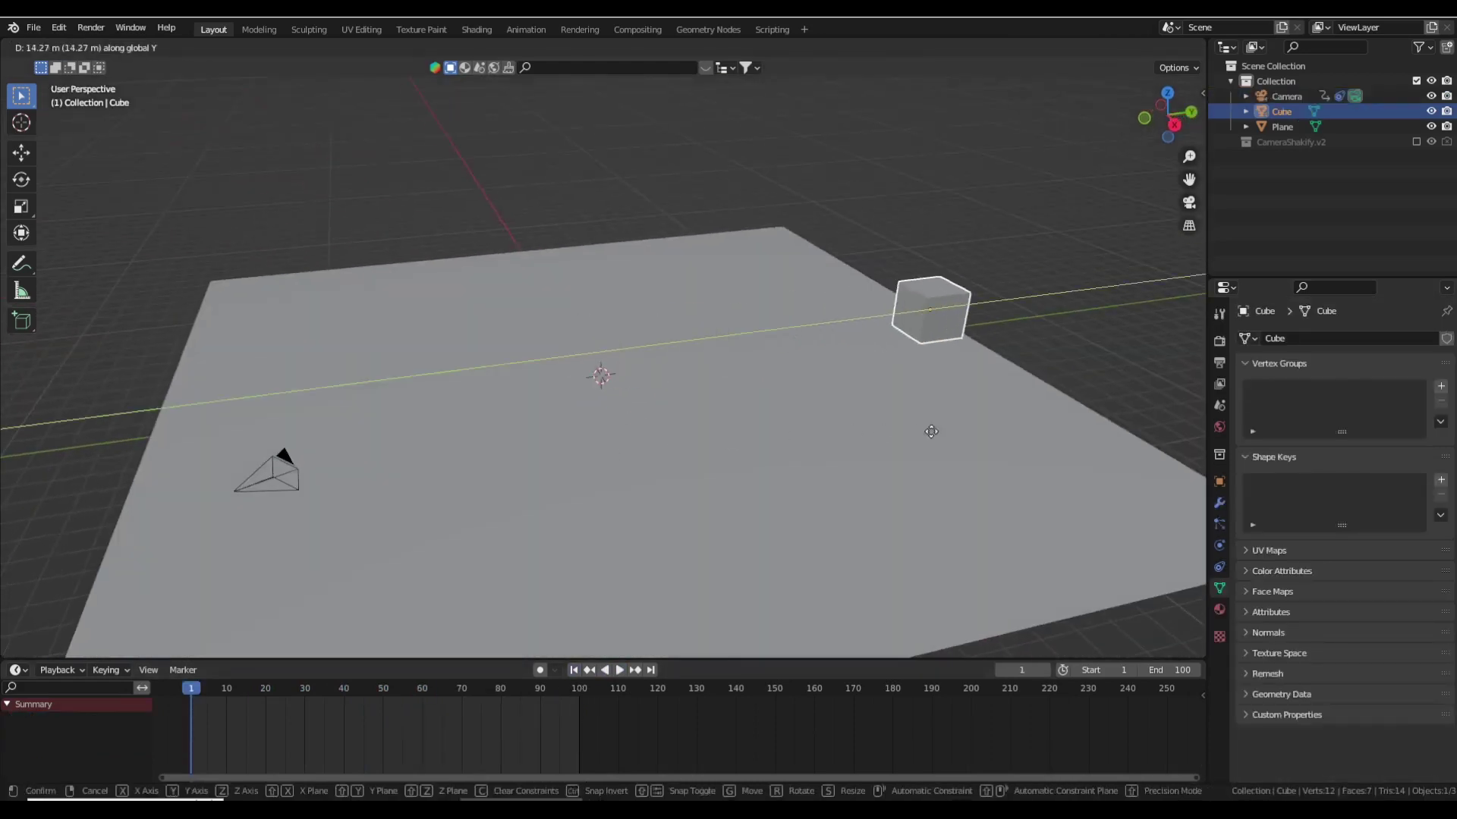
left_click(861, 443)
key("i")
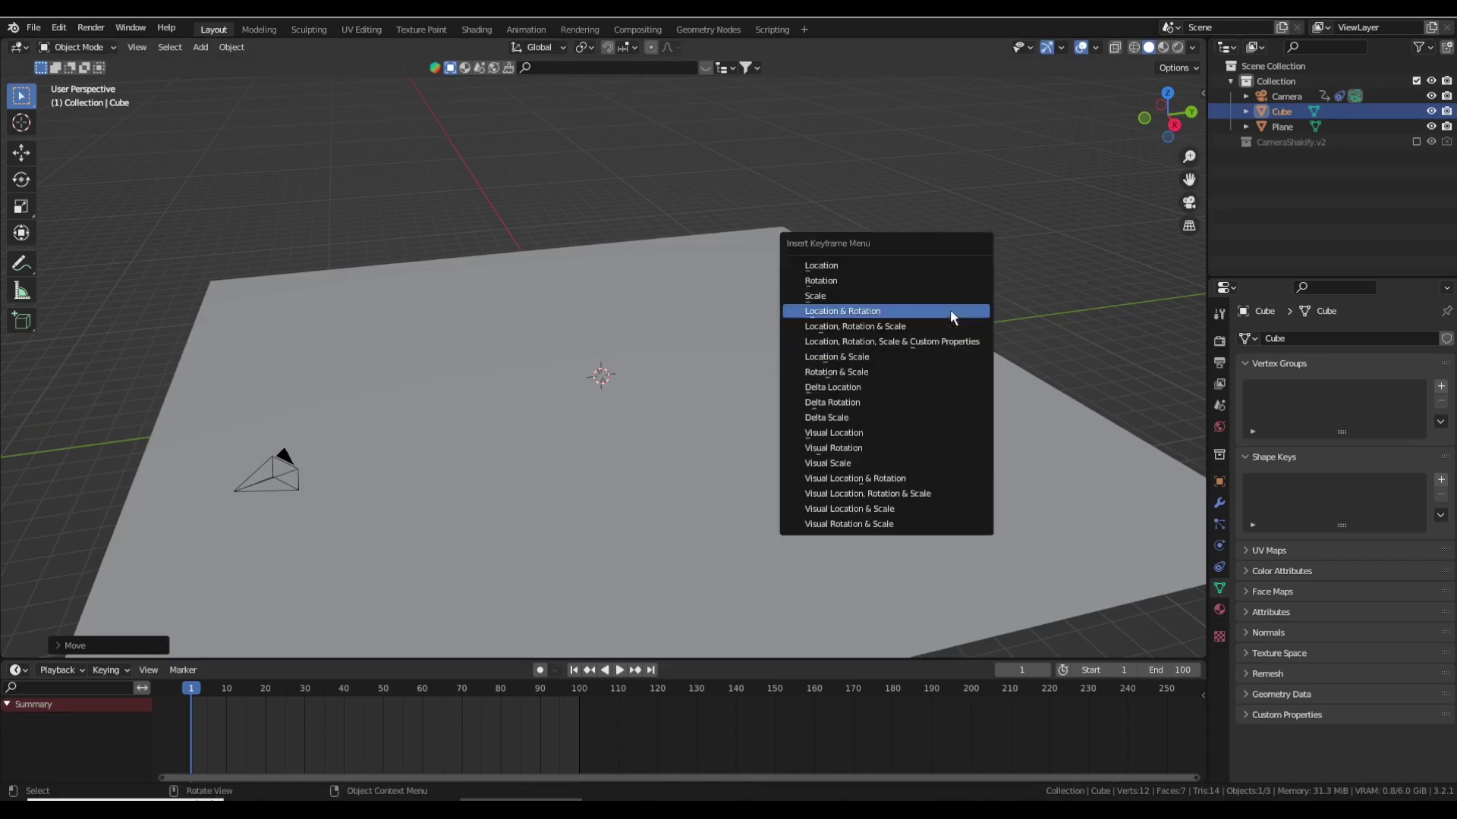
left_click(950, 308)
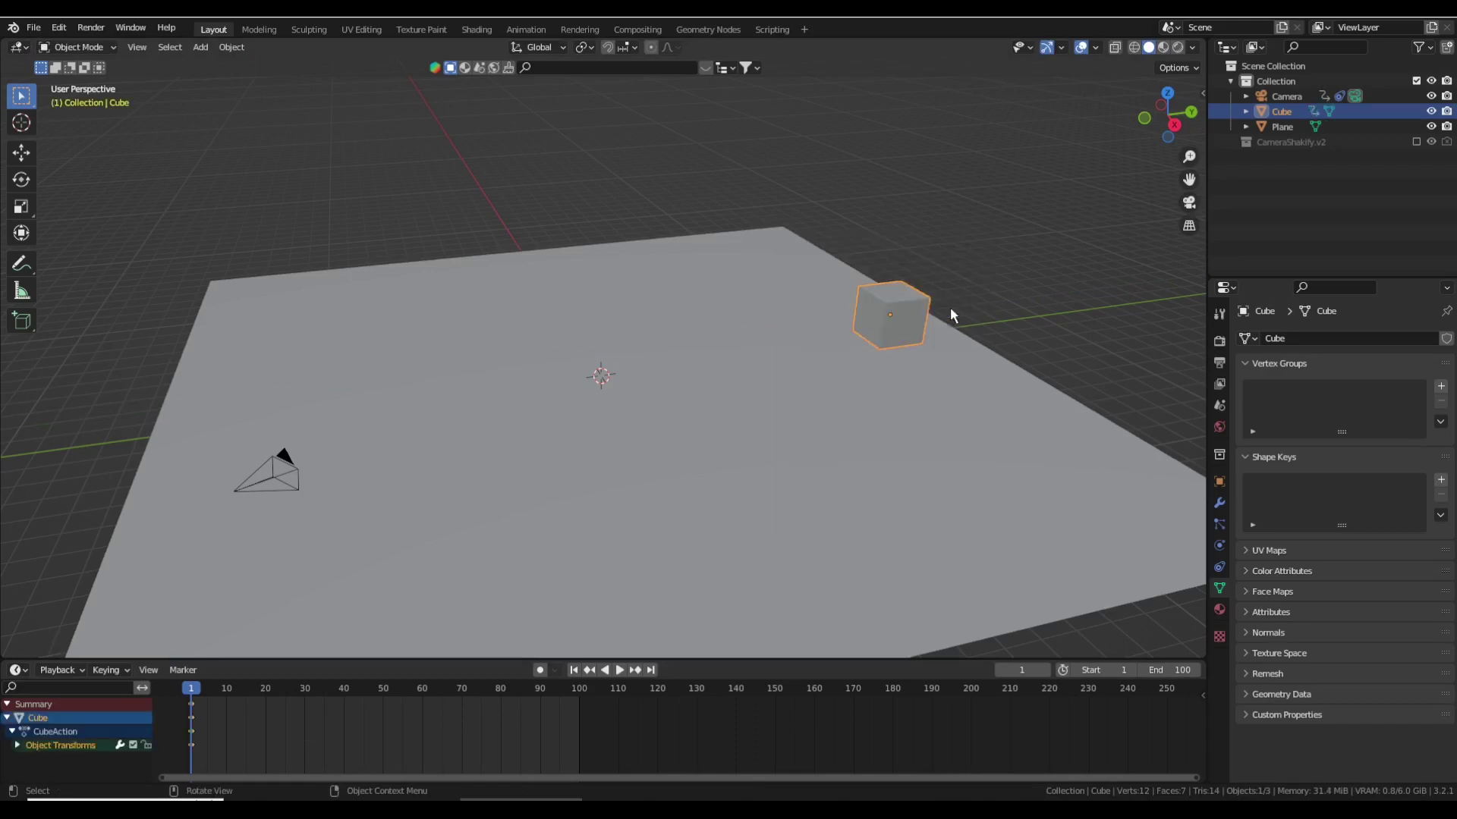
Step: At frame 100, move the cube along Y to the plane's lower left and keyframe it
left_click(652, 670)
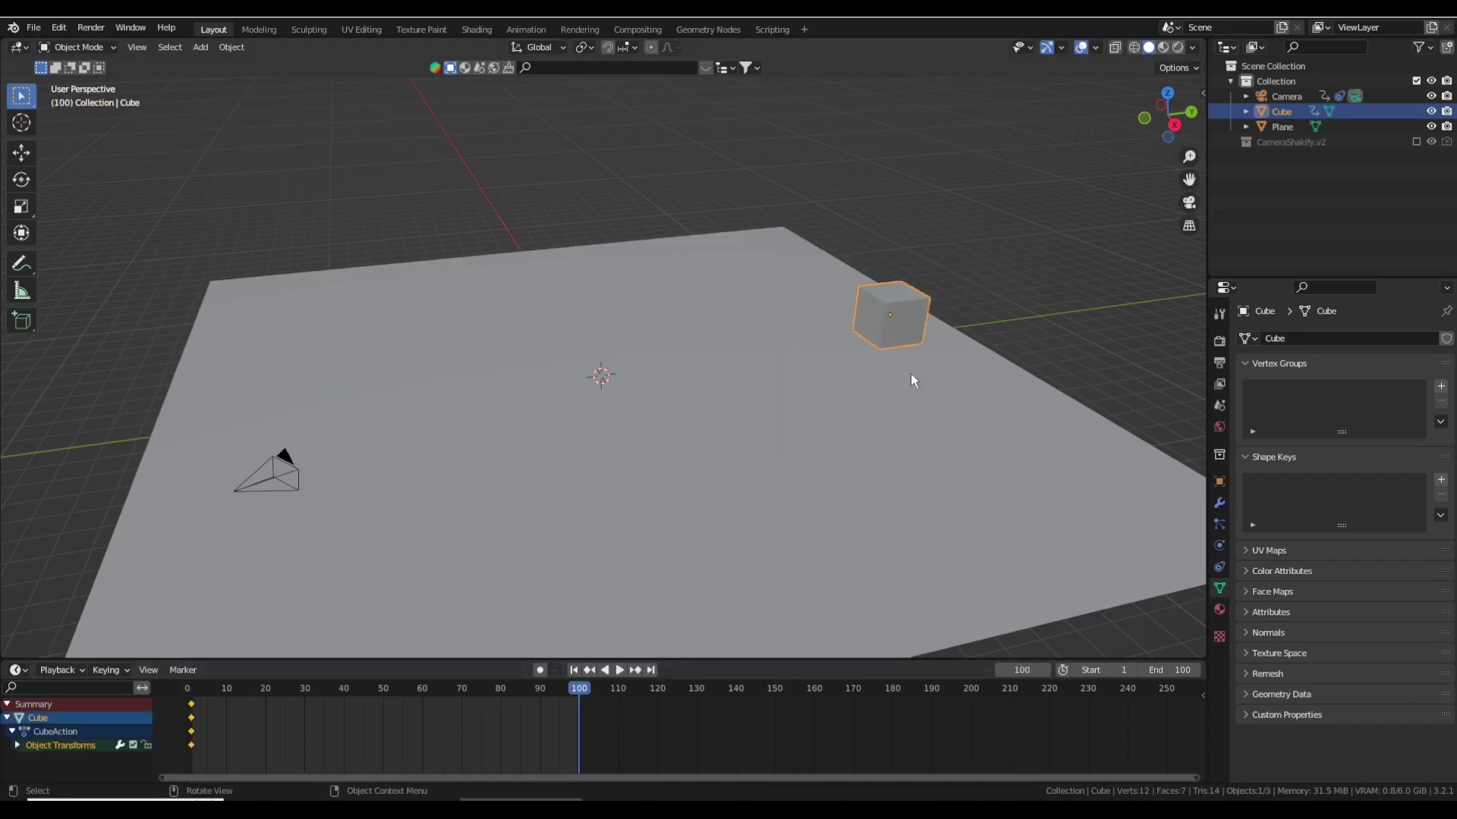
key("g")
key("y")
left_click(235, 452)
key("i")
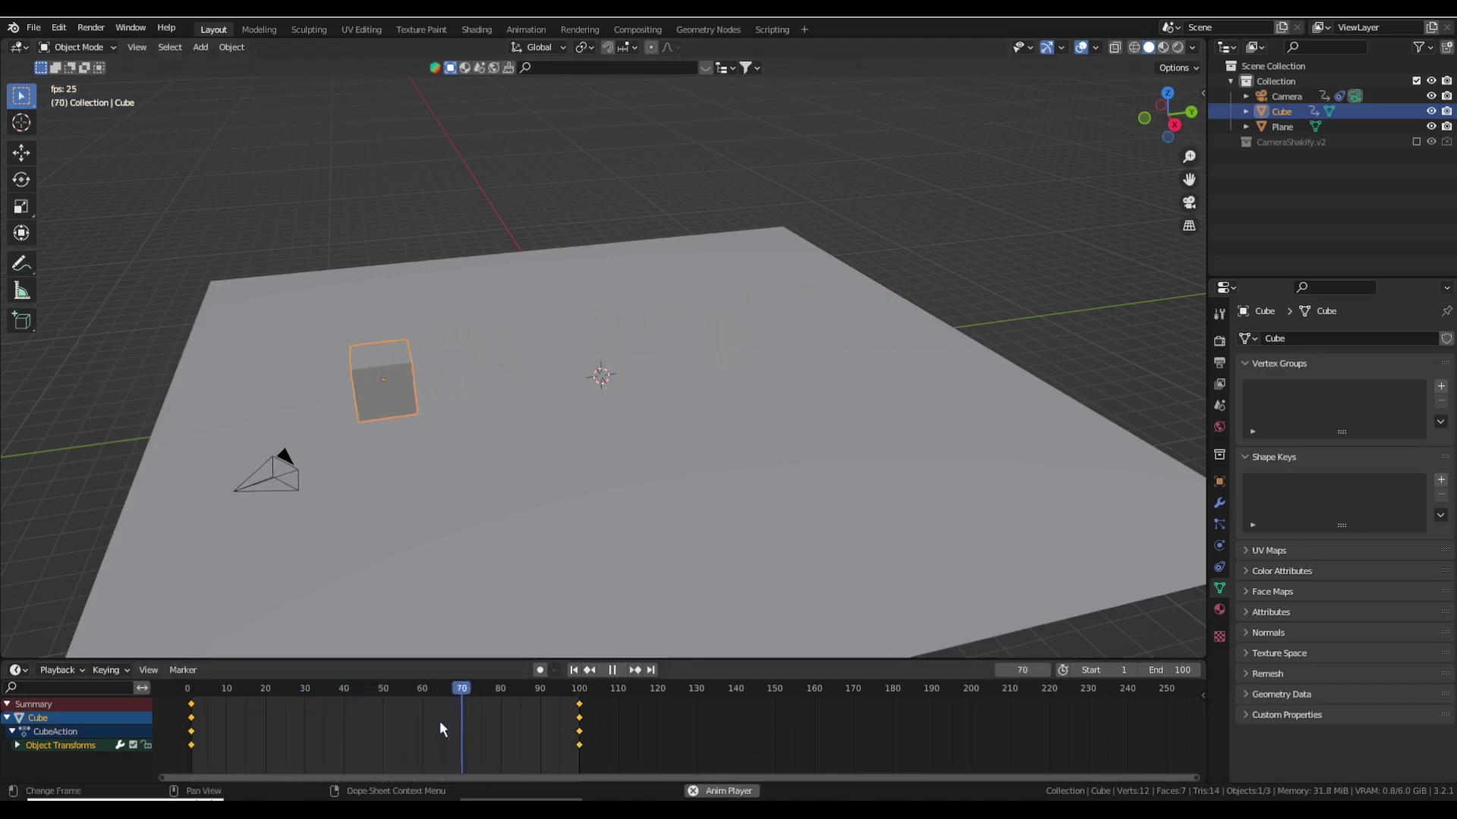
Step: Make the cube's keyframes Linear, stop playback and select the camera
key("t")
left_click(403, 695)
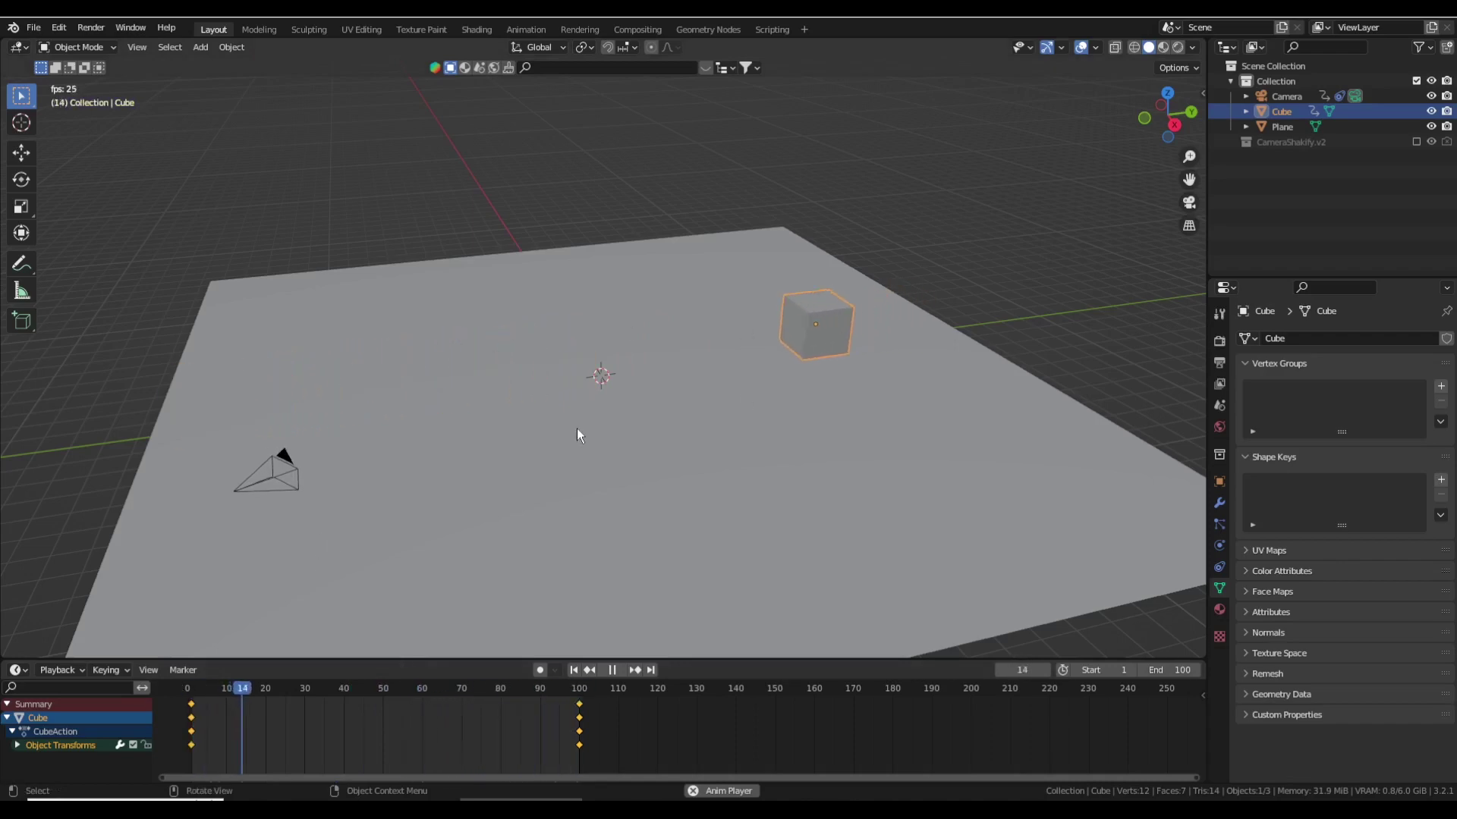
key("space")
left_click(279, 464)
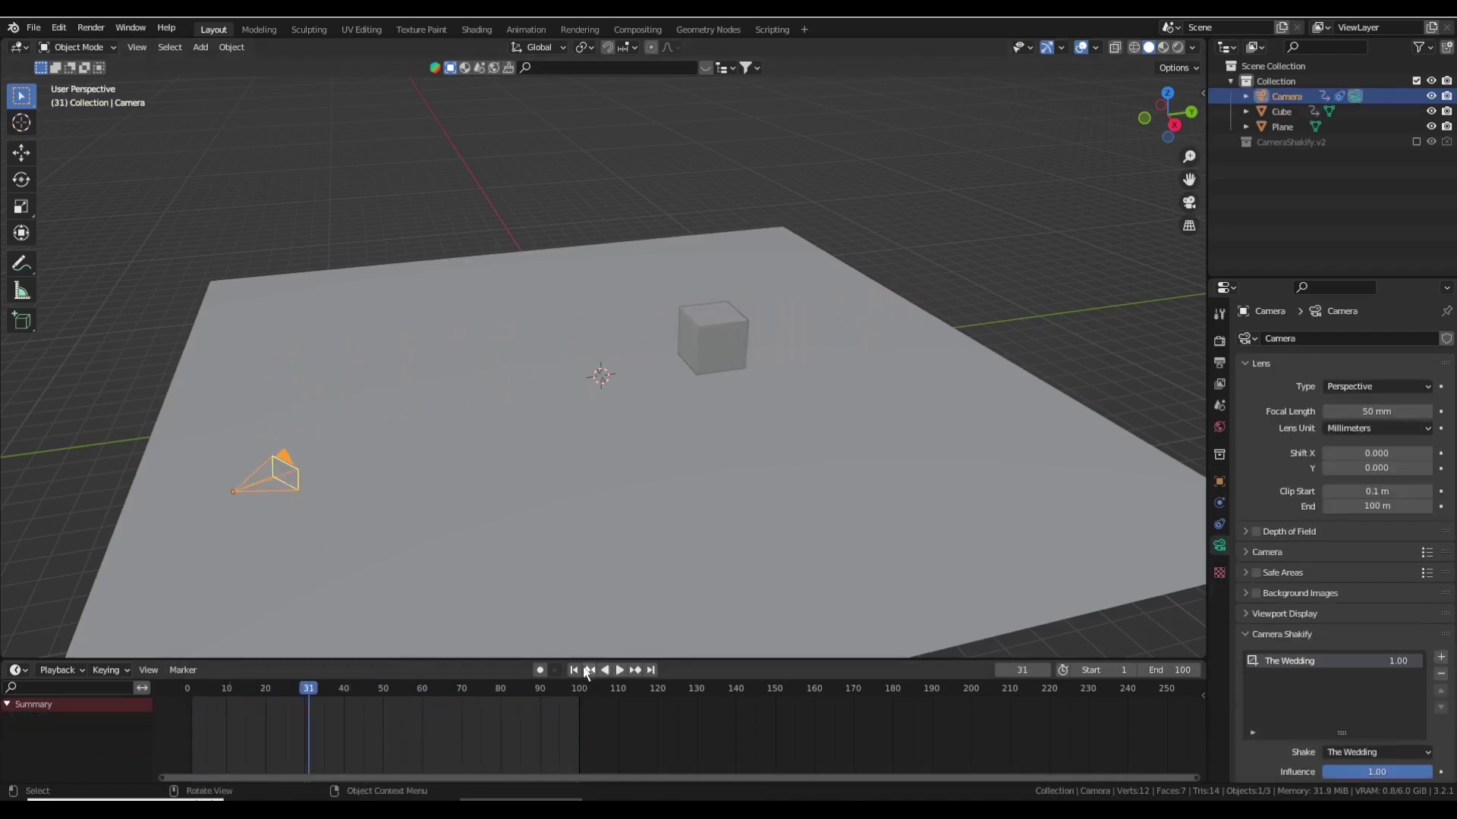
Step: At frame 1, view through the camera and remove The Wedding shake from Camera Shakify
left_click(588, 671)
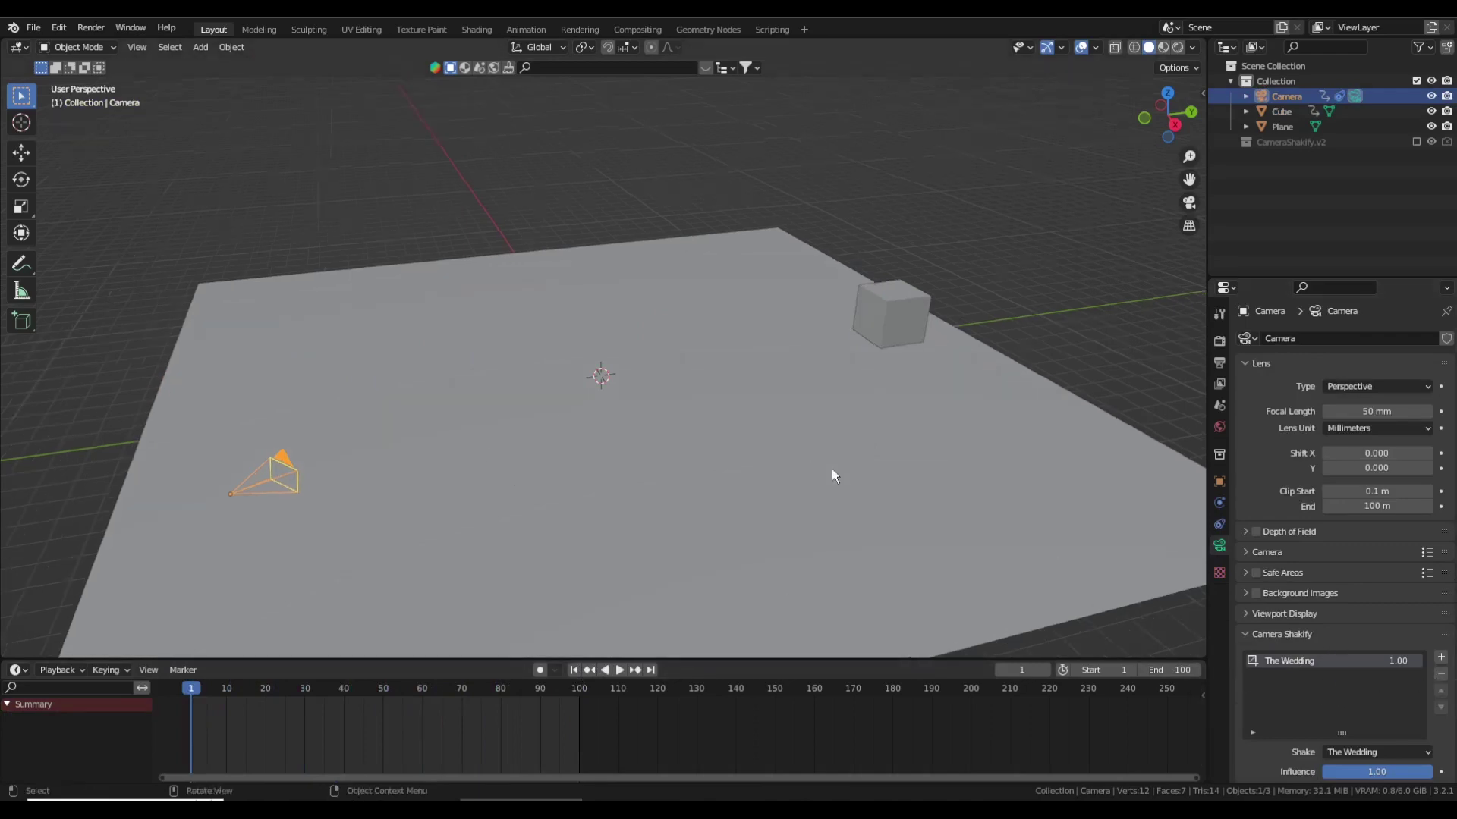
key("KP_0")
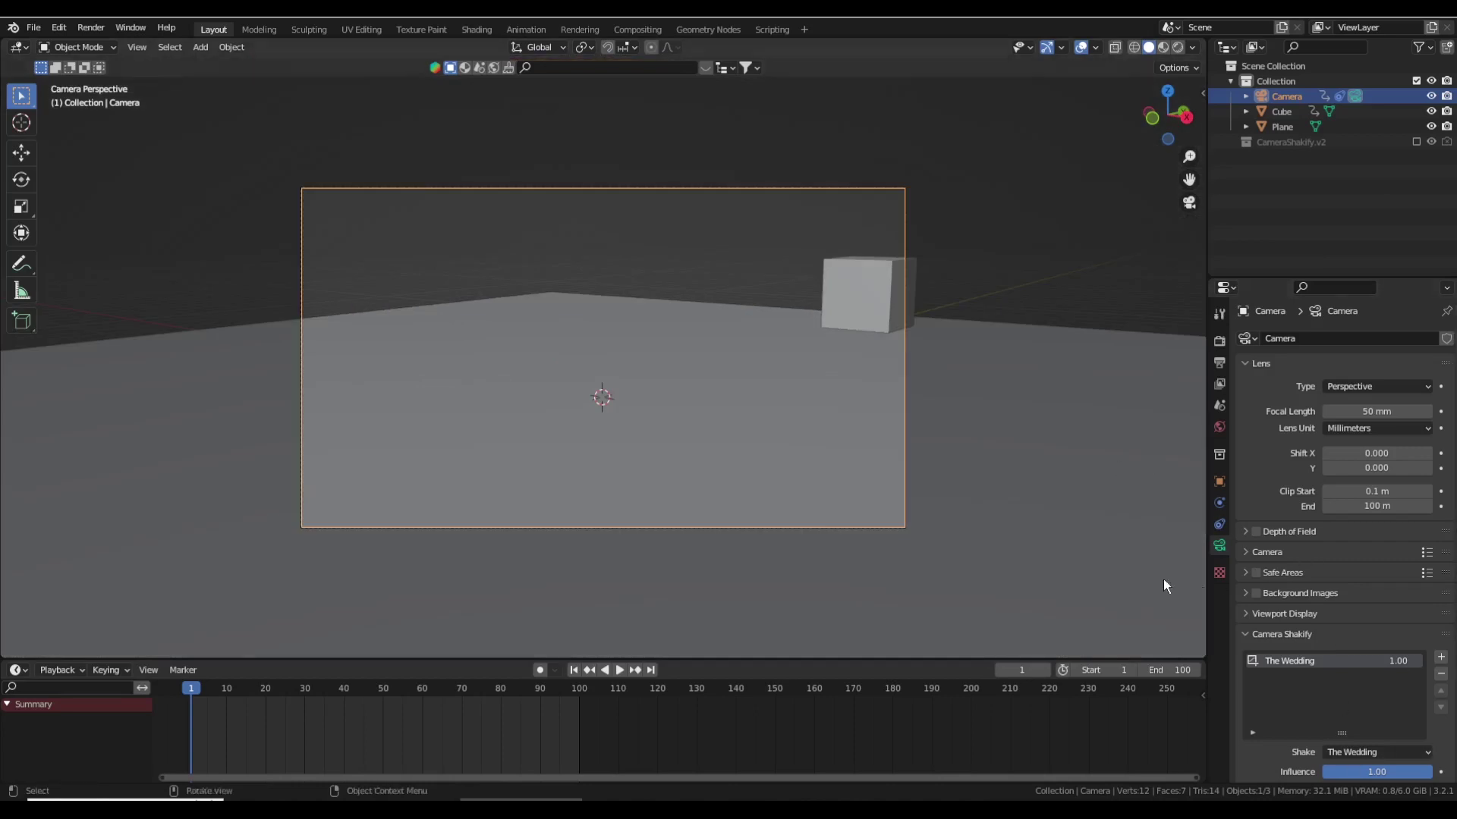
key("shift+grave")
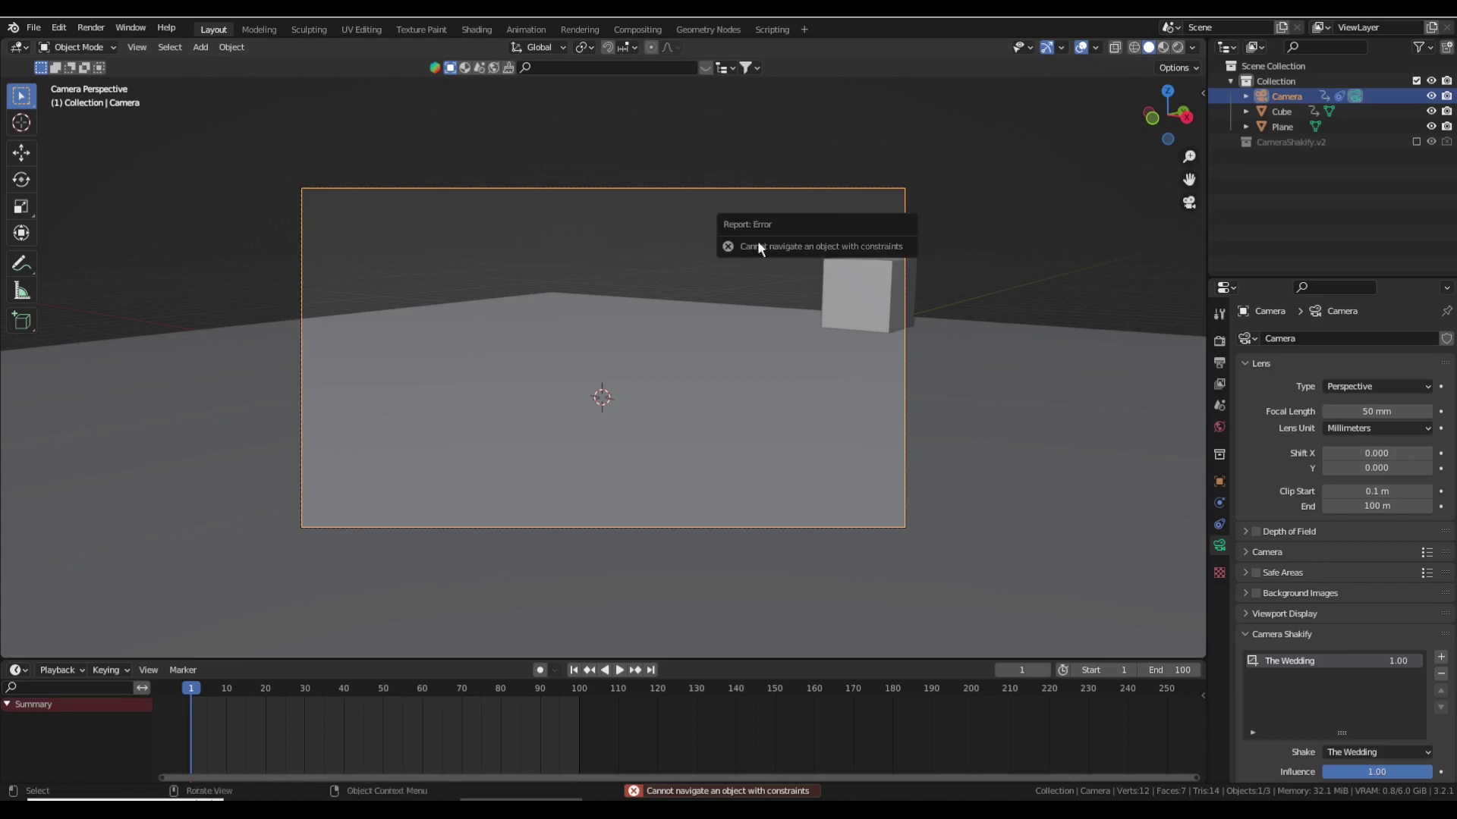
left_click(1441, 676)
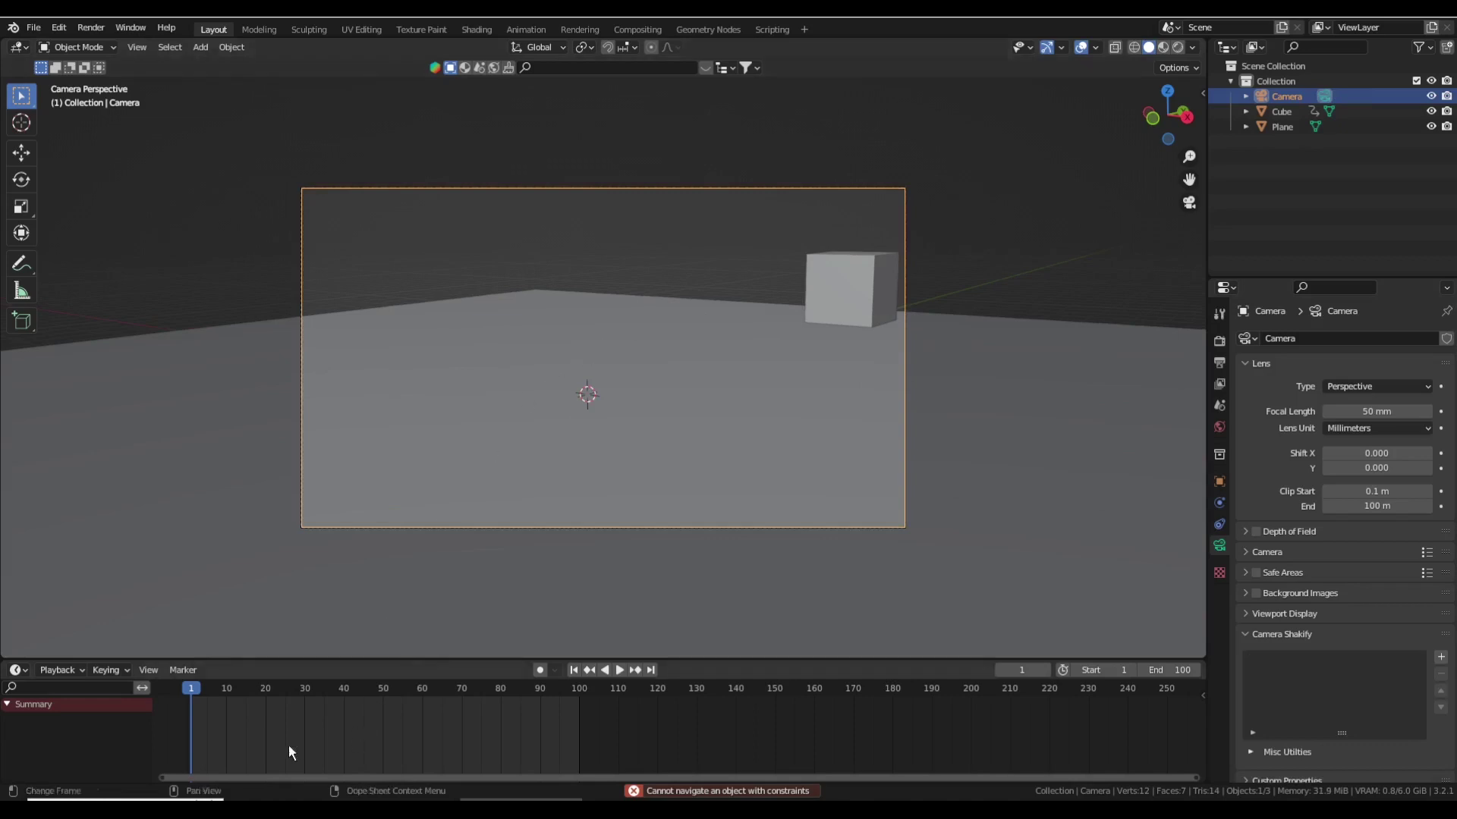
Step: Walk the camera forward to centre the cube and keyframe its location and rotation
key("shift+grave")
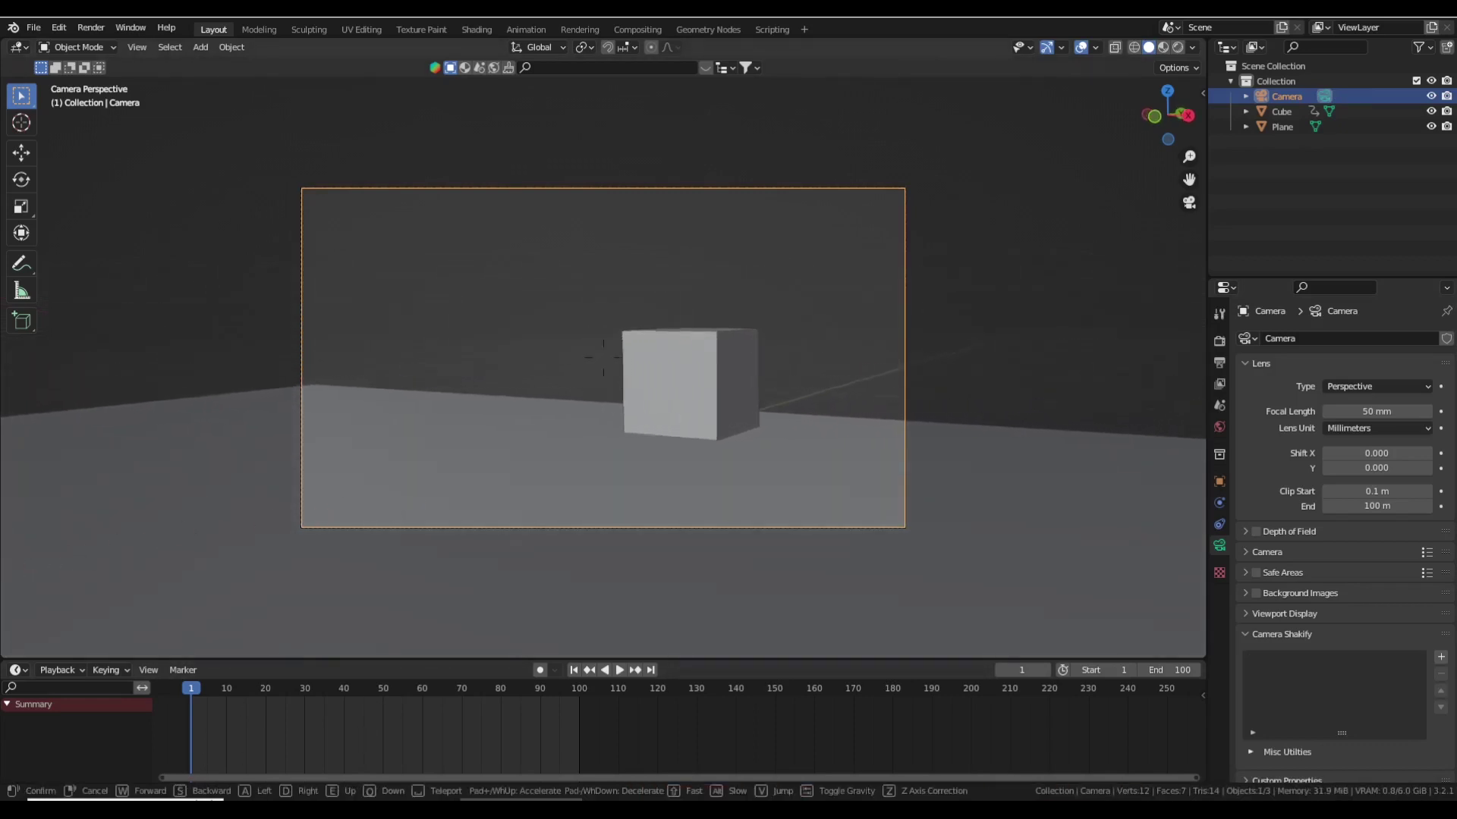
key("w")
key("w")
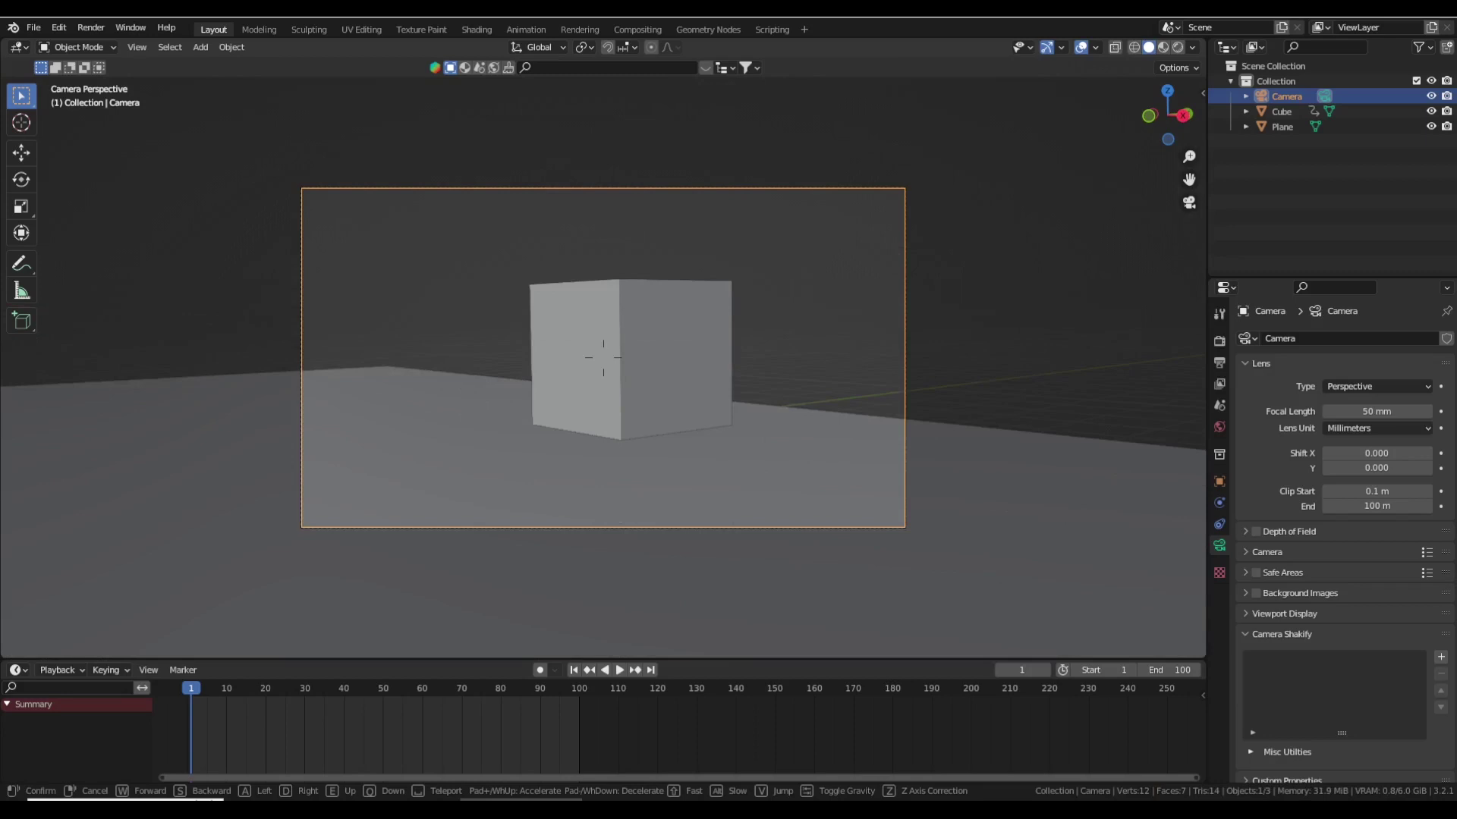
left_click(645, 353)
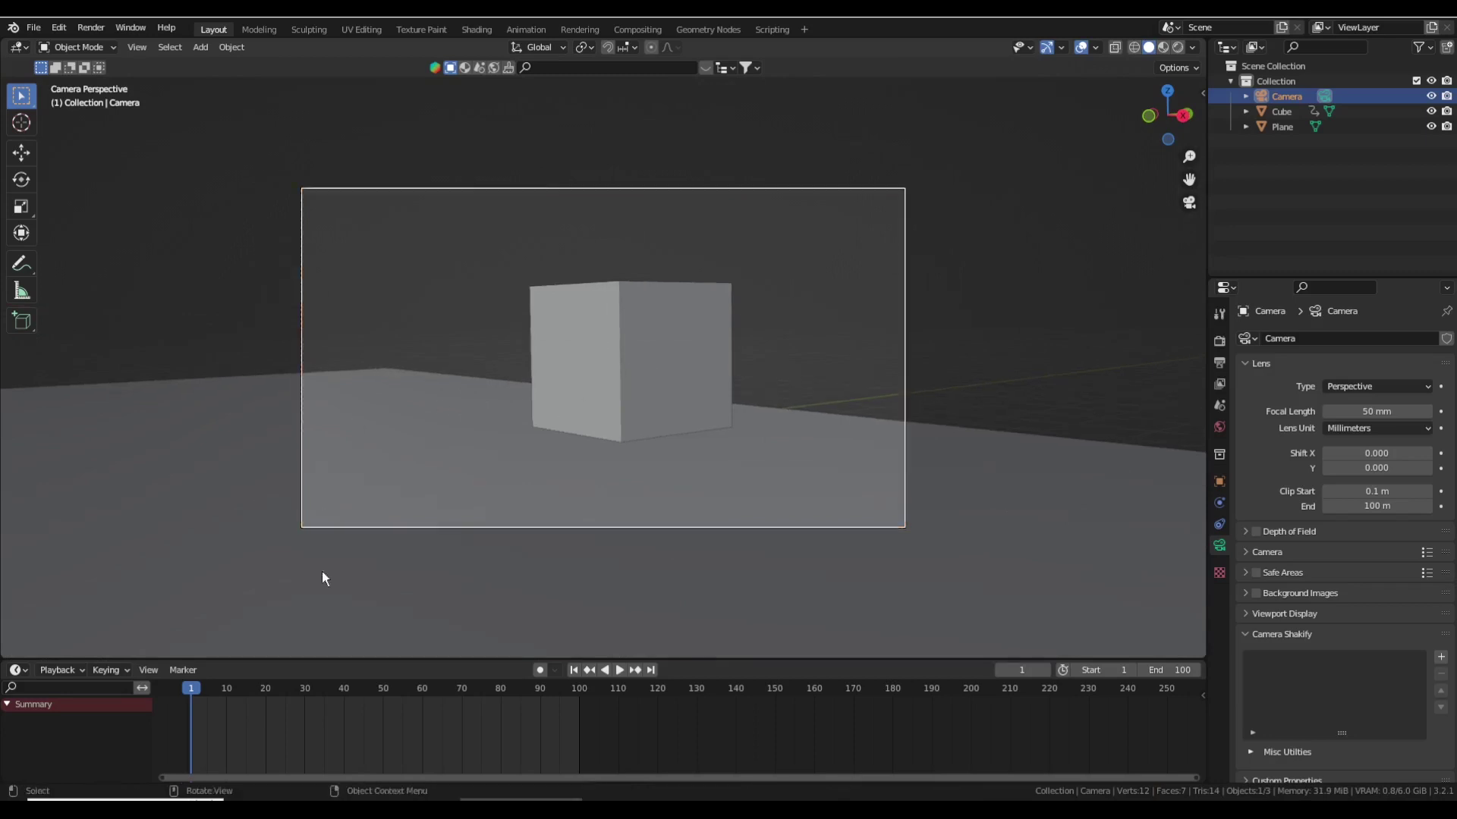
key("i")
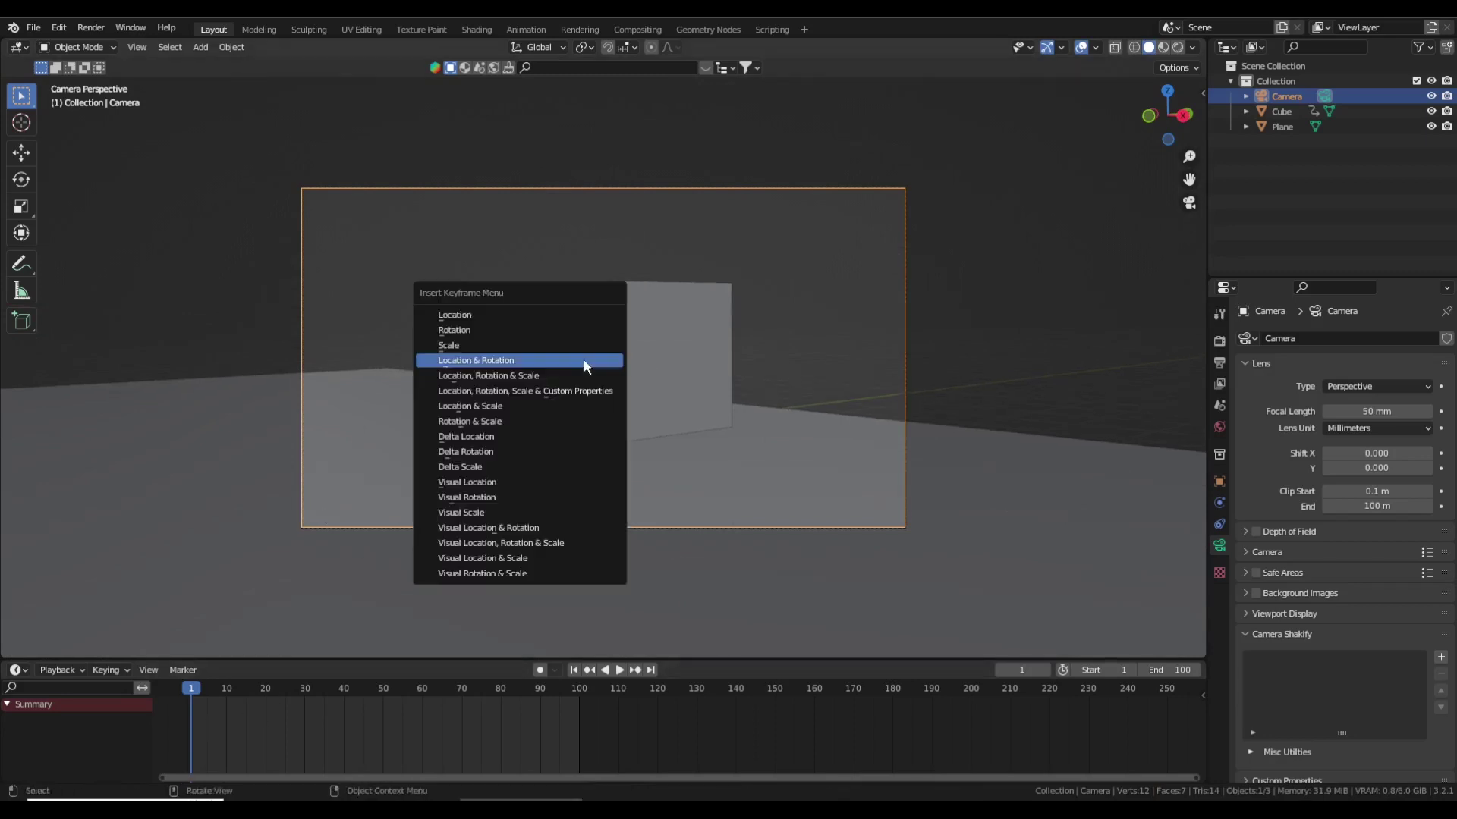
left_click(584, 361)
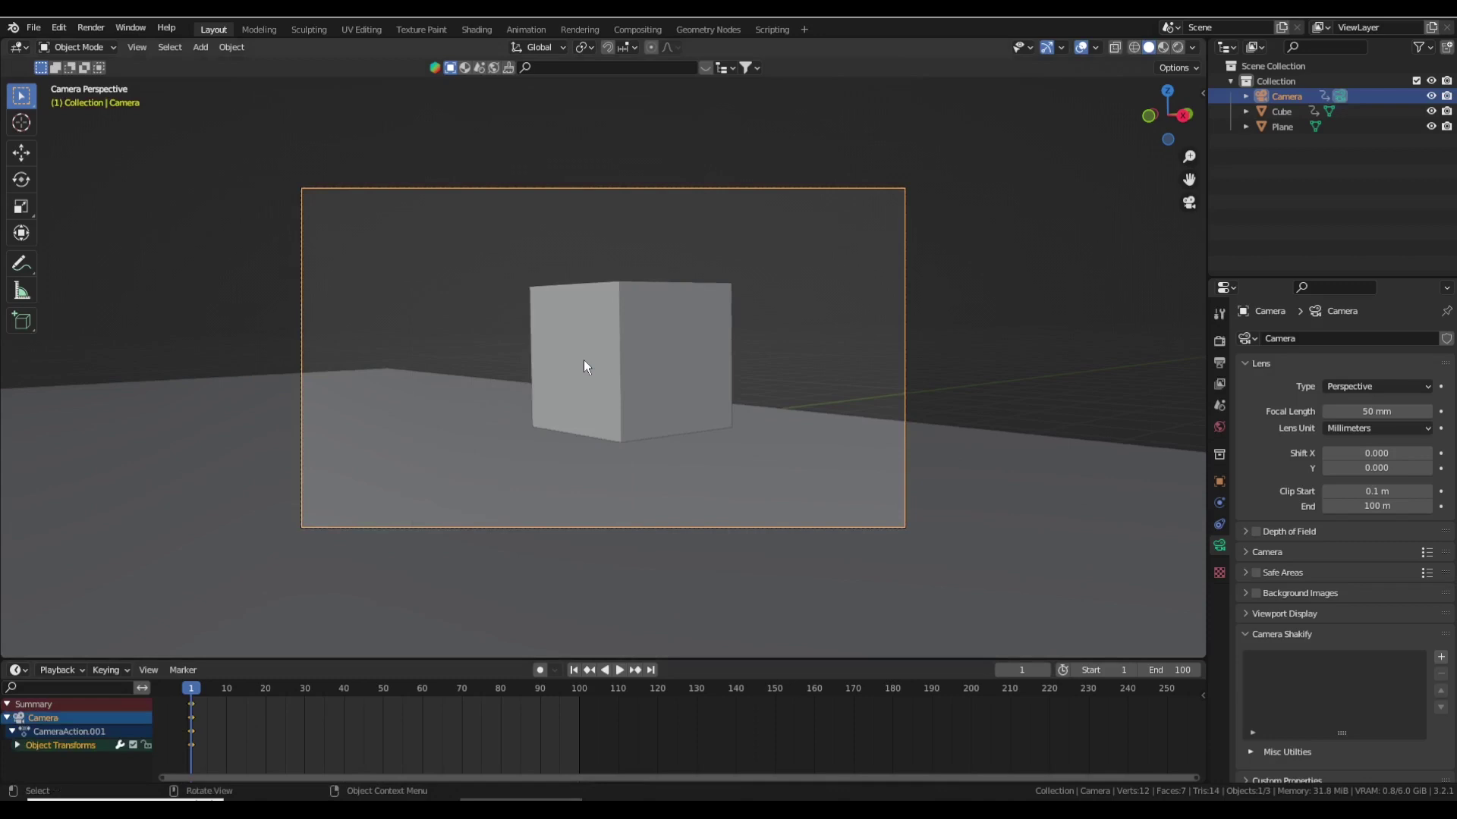
left_click(650, 670)
Step: Move the camera along Y toward the cube's end position
key("g")
key("y")
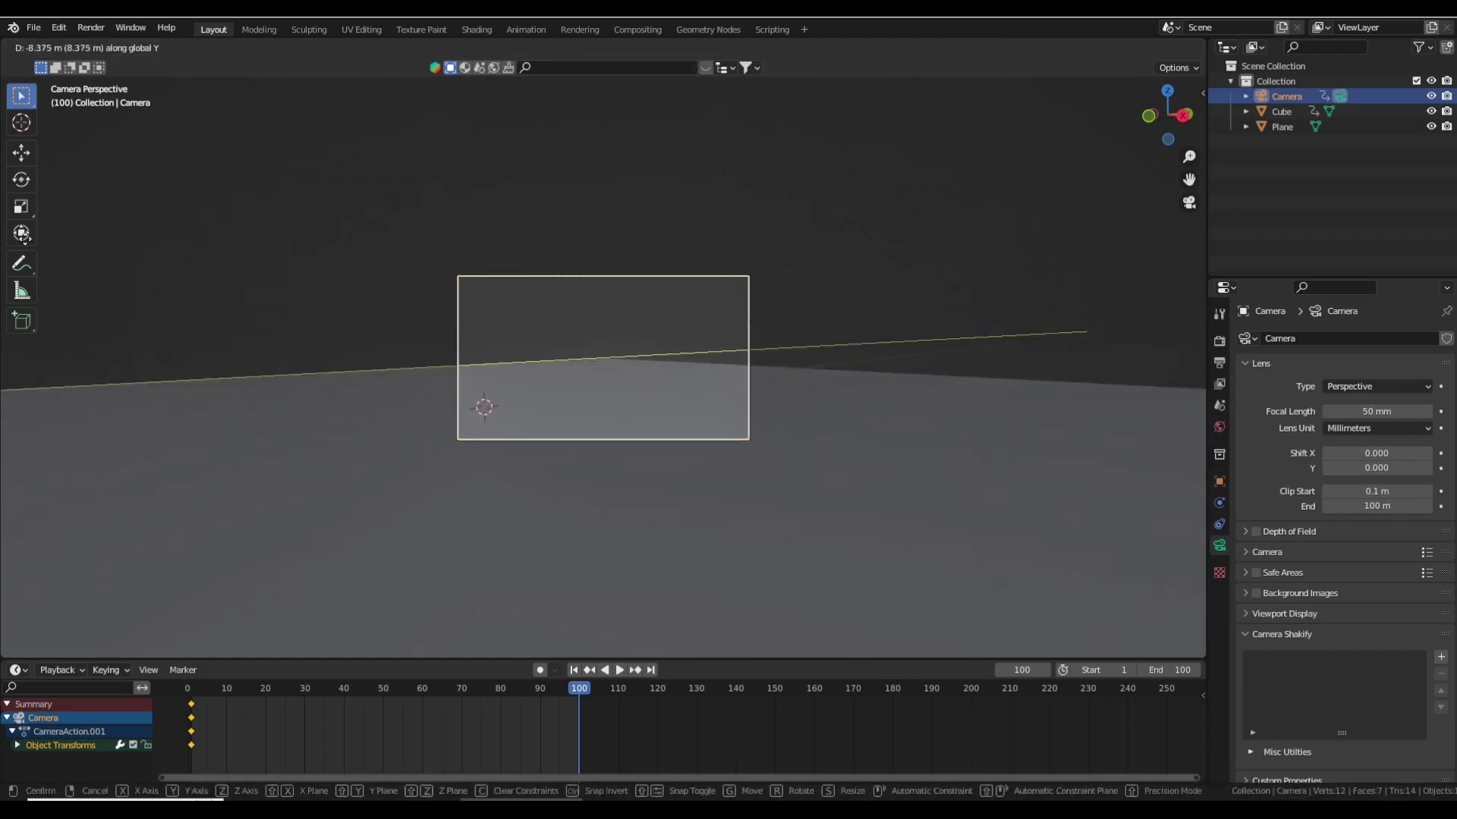
middle_click_drag(829, 211, 667, 396)
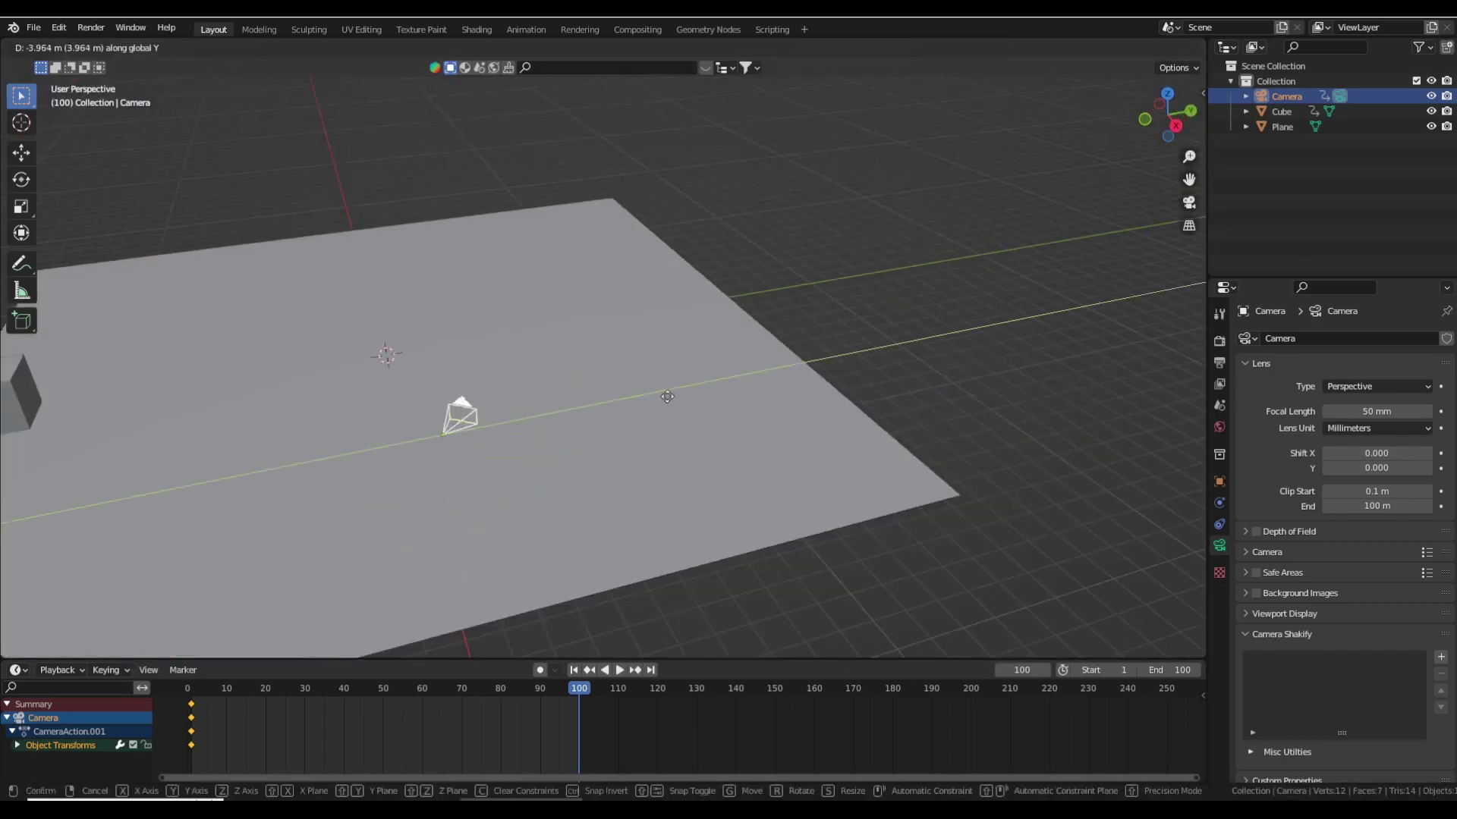
left_click(241, 408)
scroll(241, 409, "down", 4)
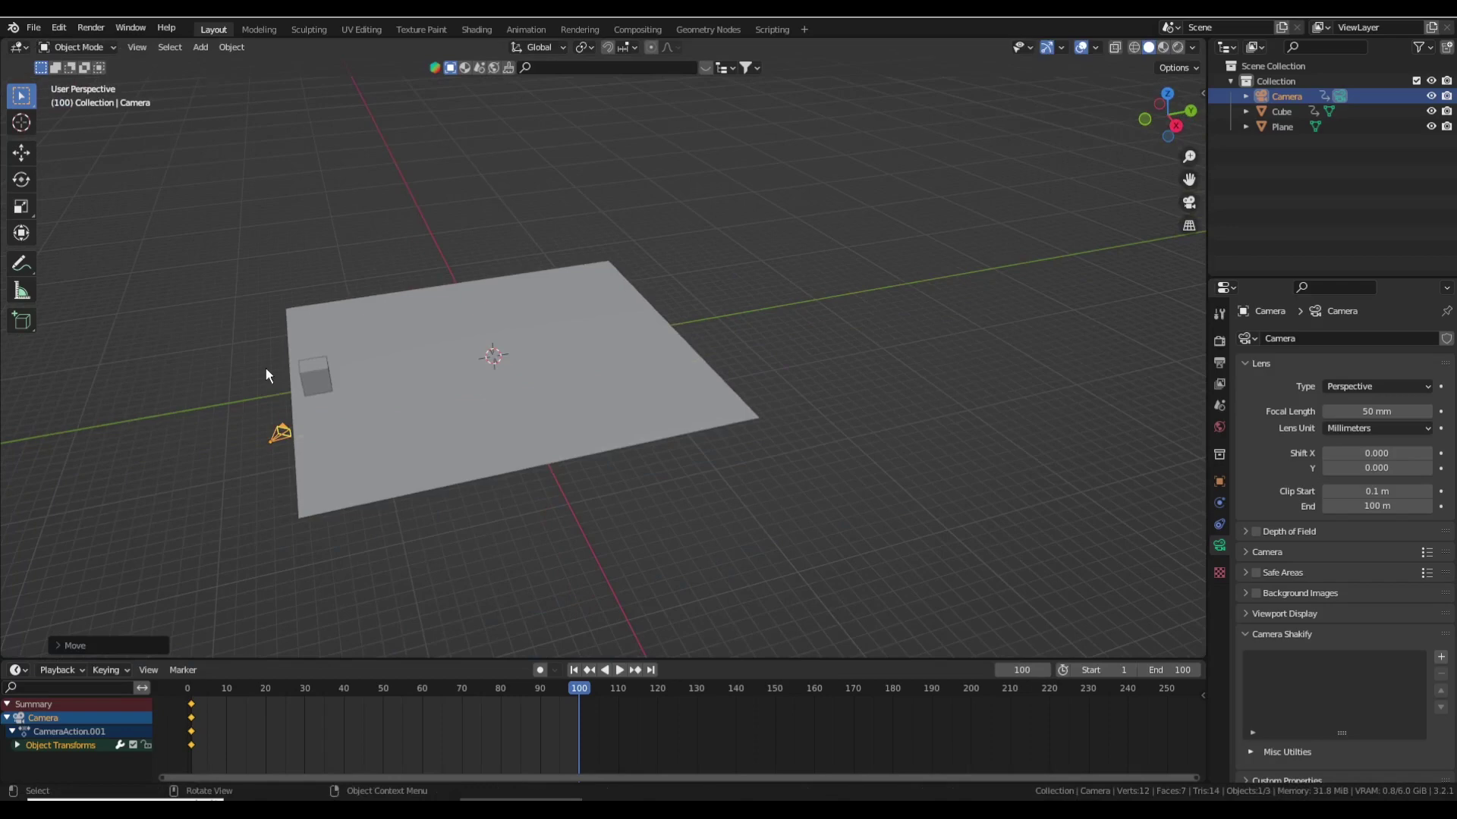
Step: Reframe the cube in camera view, keyframe the camera at frame 100, and play
key("KP_0")
key("g")
left_click(674, 402)
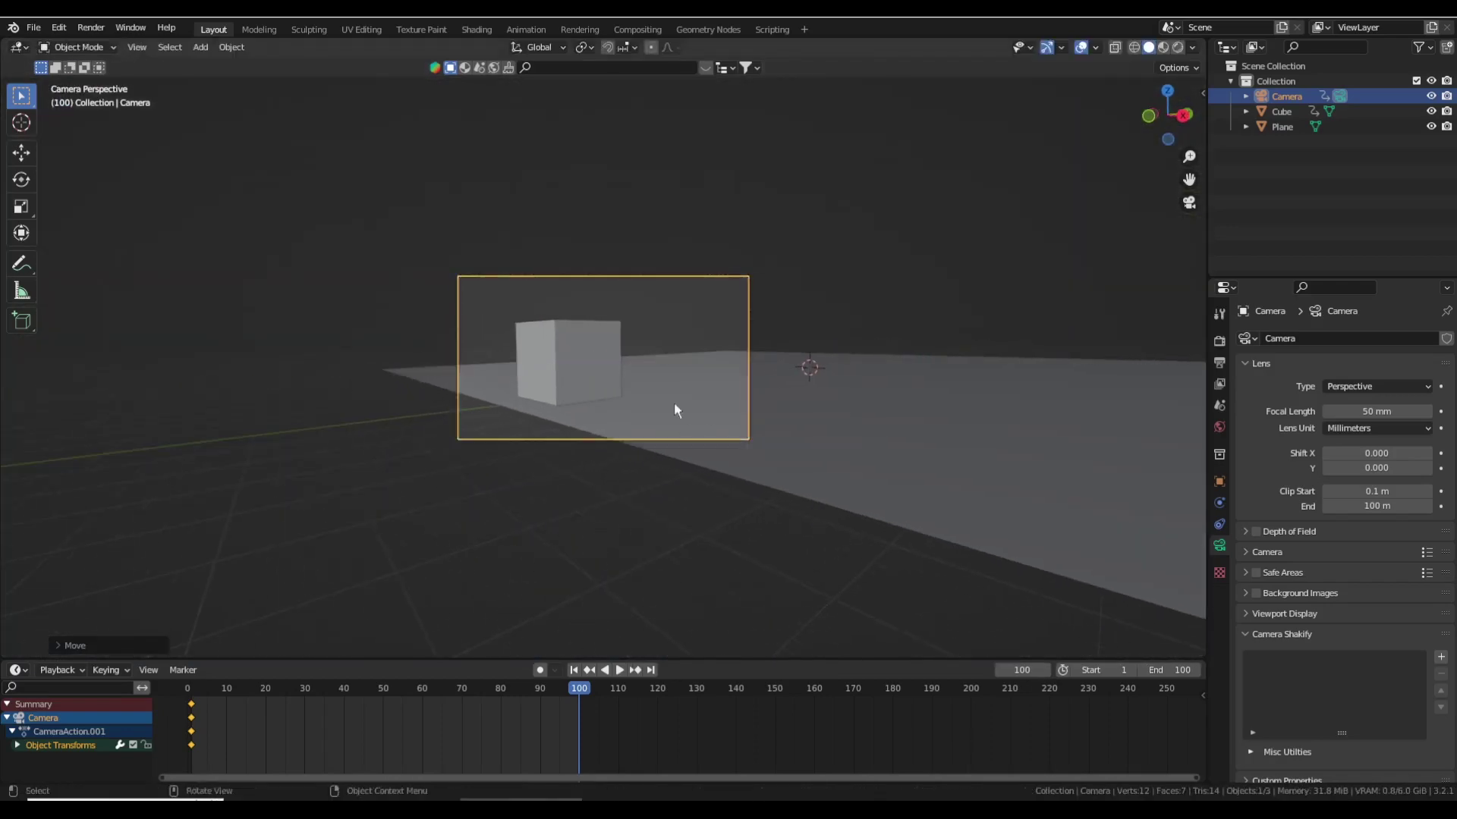
scroll(673, 409, "up", 2)
key("i")
left_click(814, 340)
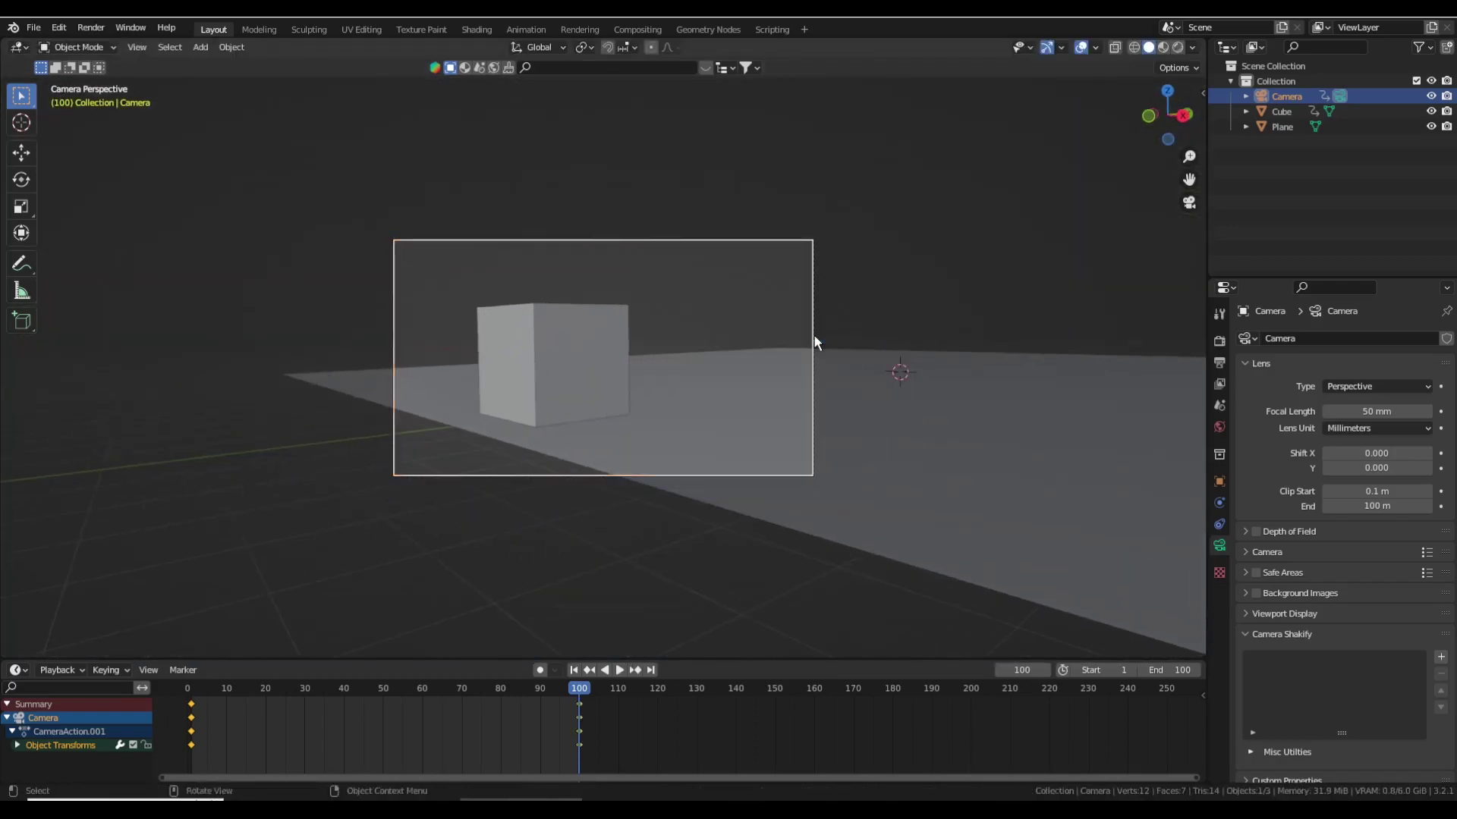
left_click(621, 669)
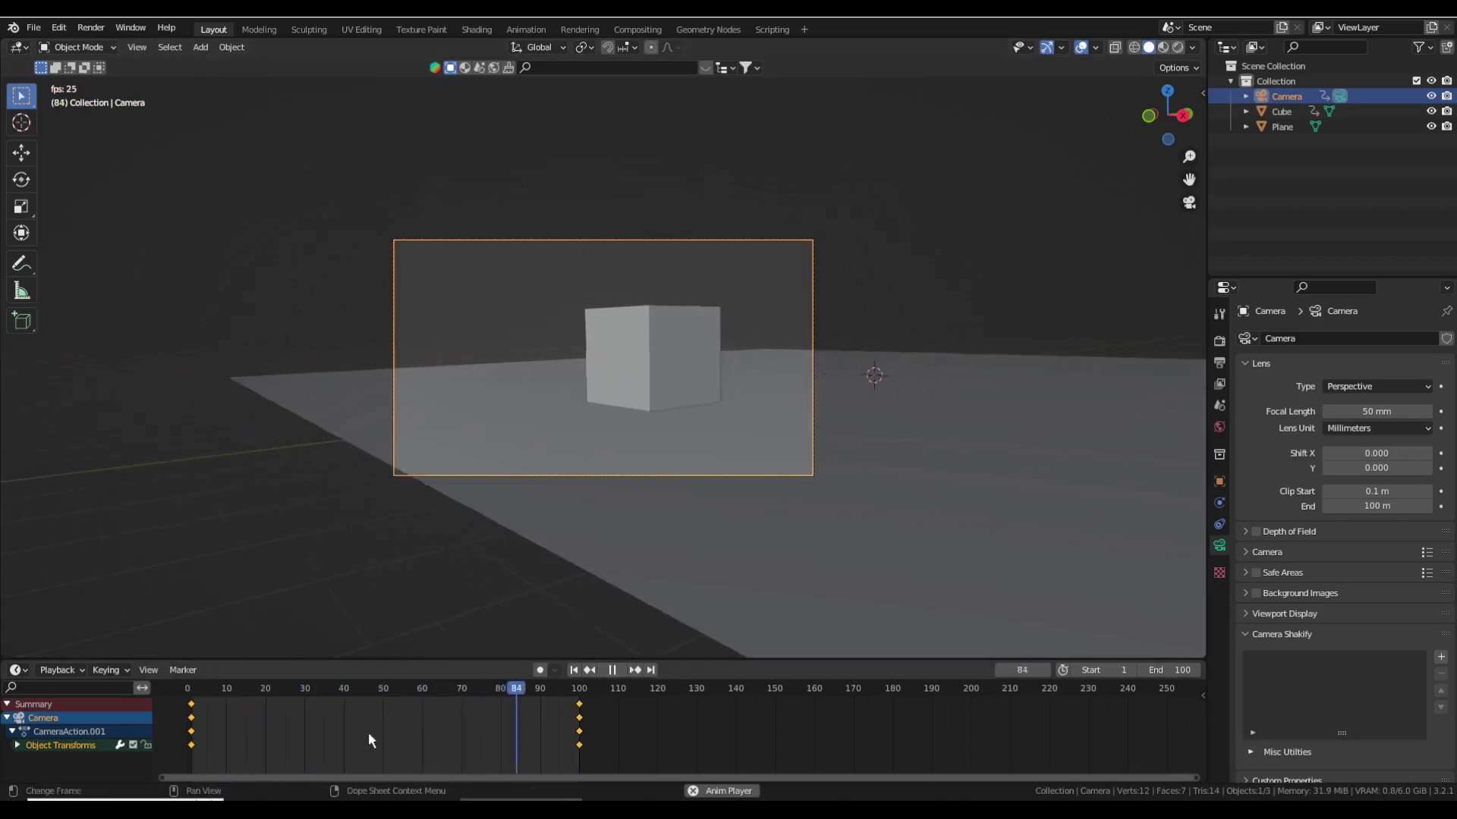
Step: Set the camera keyframes to Linear and the cube keyframes to Bezier interpolation
key("t")
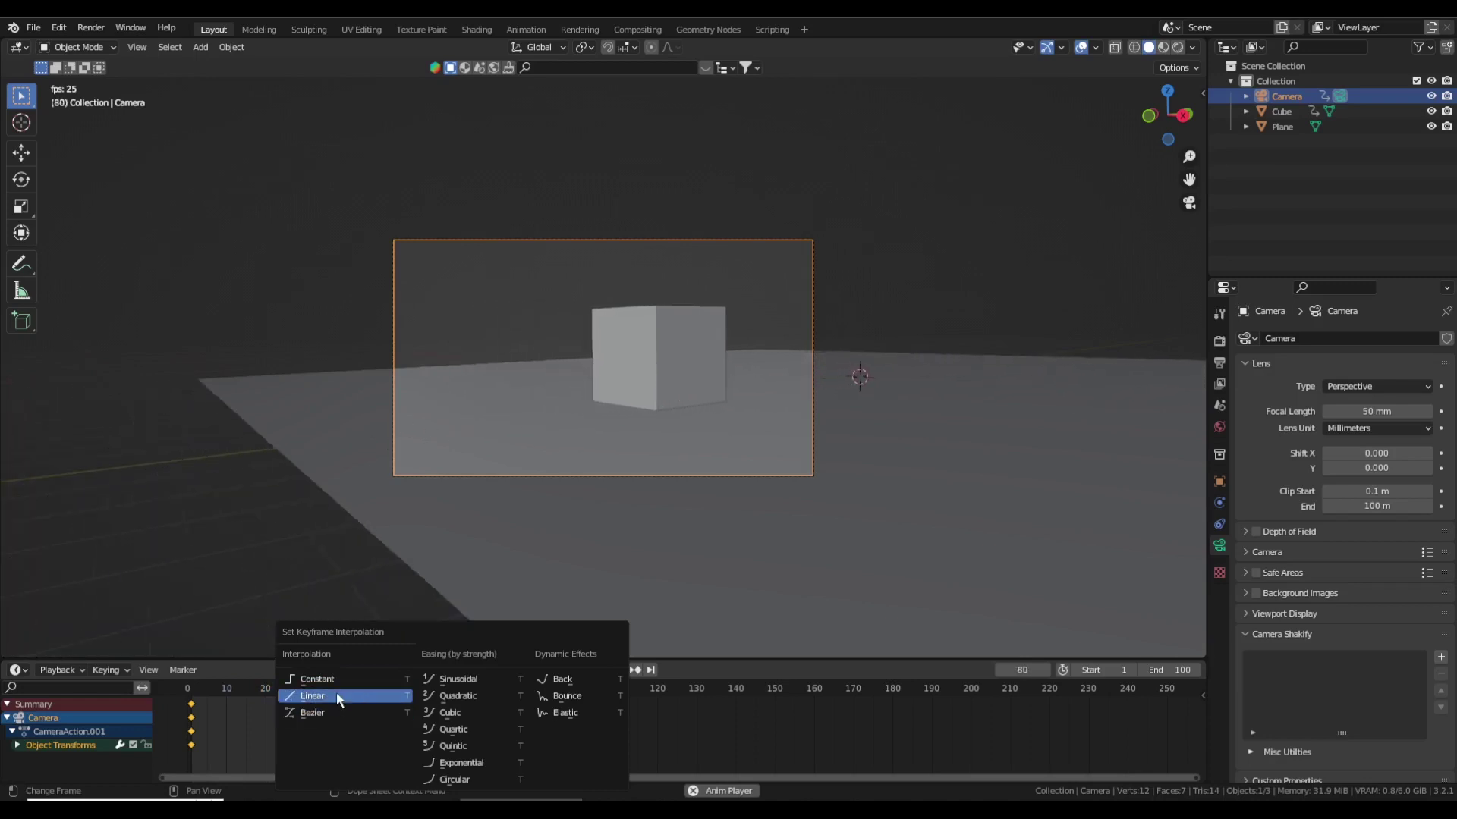
left_click(335, 695)
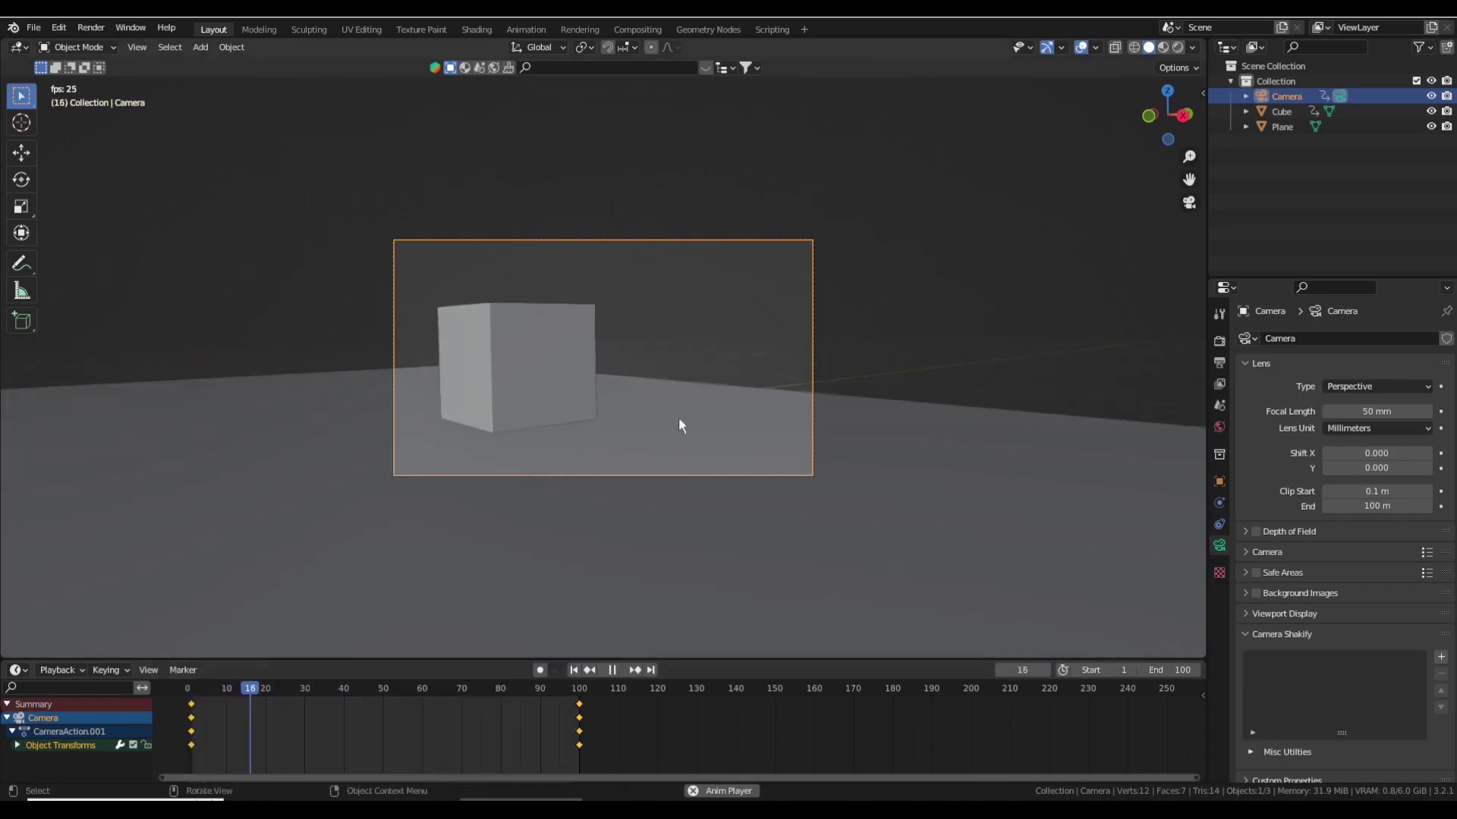
left_click(544, 351)
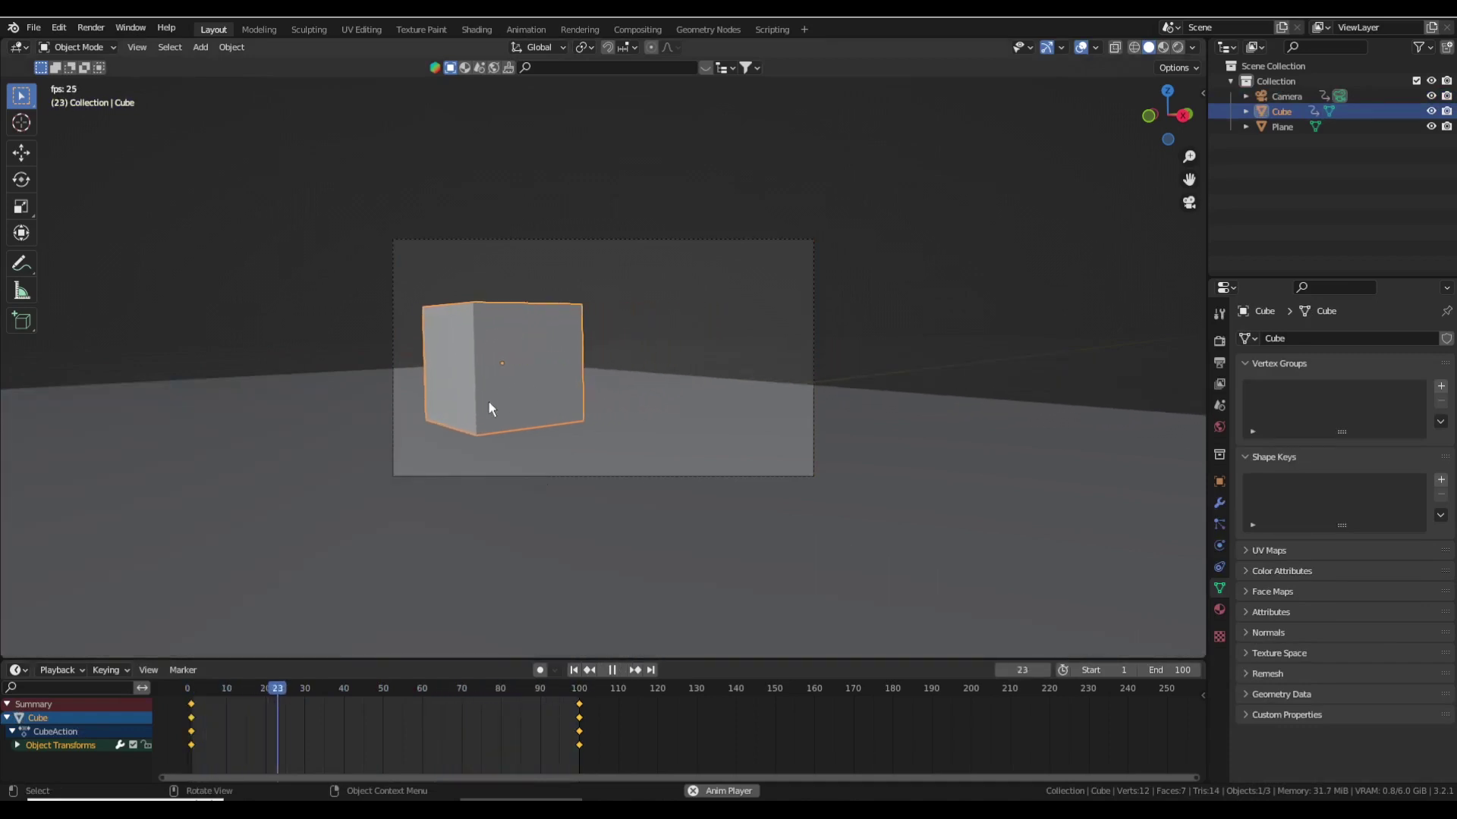
key("t")
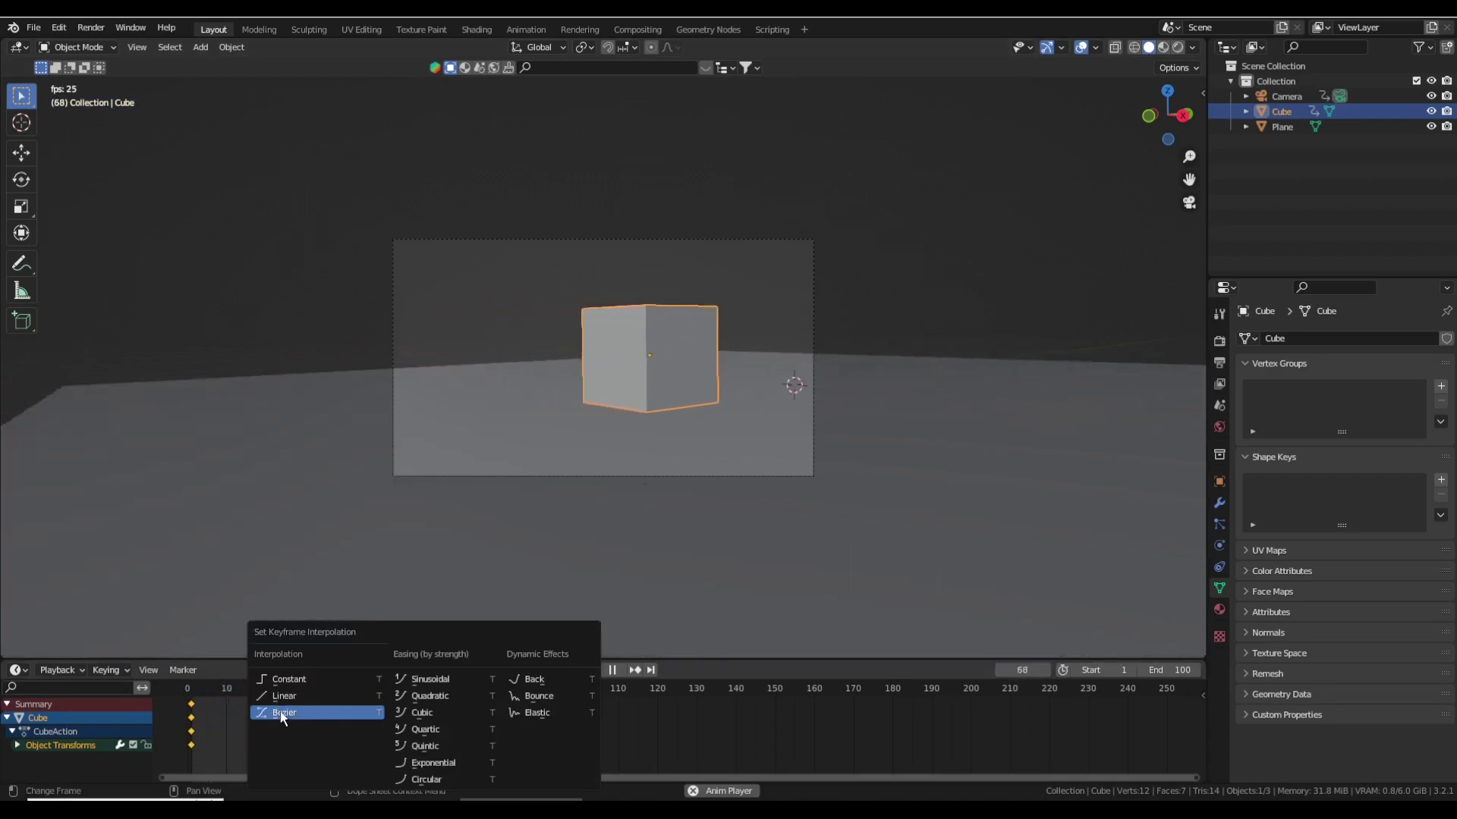
left_click(283, 713)
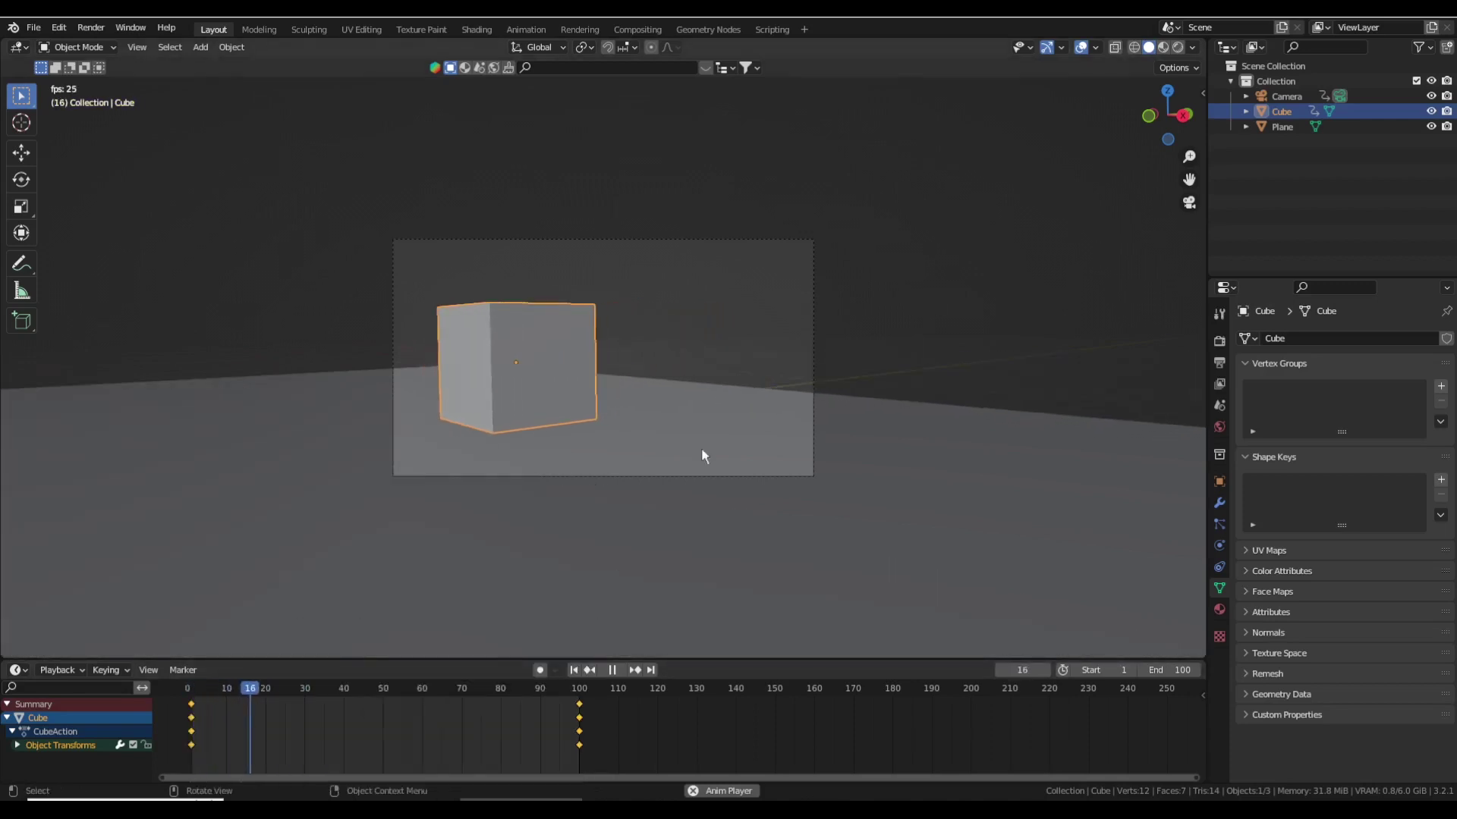
Step: Rewind to frame 1 and replay the animation to check the camera following the cube
key("space")
key("shift+Left")
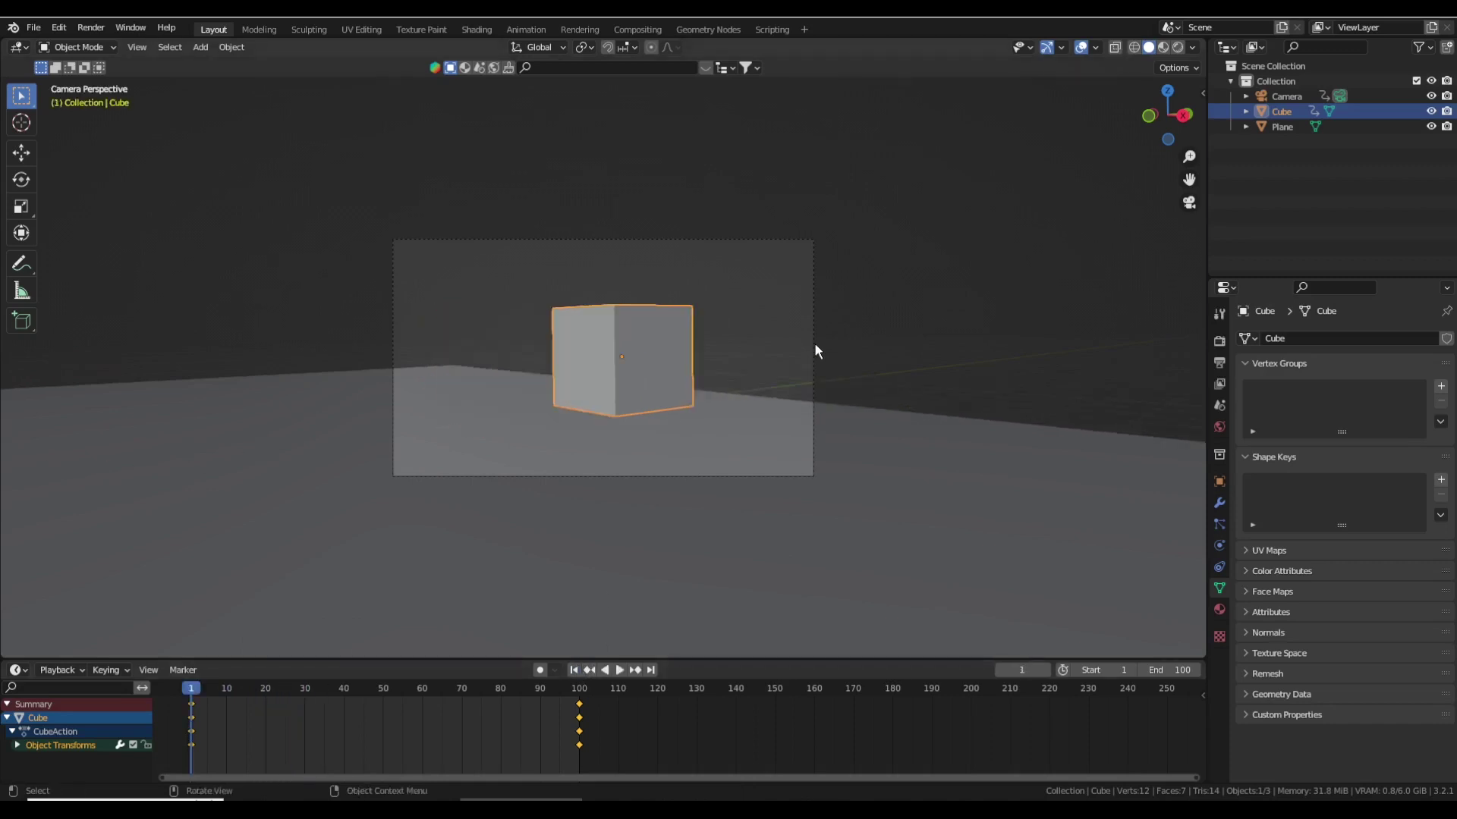
left_click(813, 345)
left_click(677, 358)
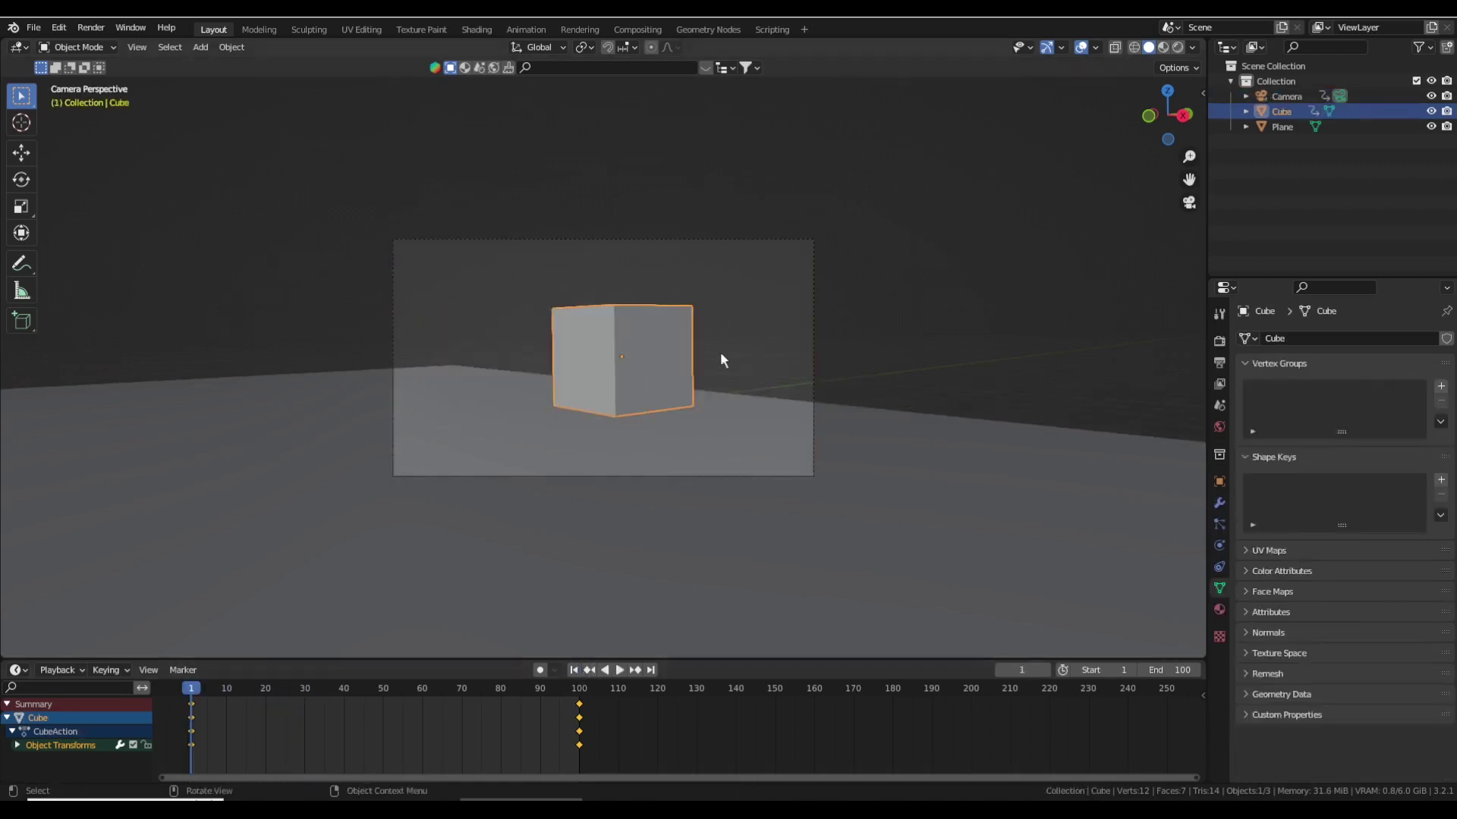
left_click(810, 326)
key("space")
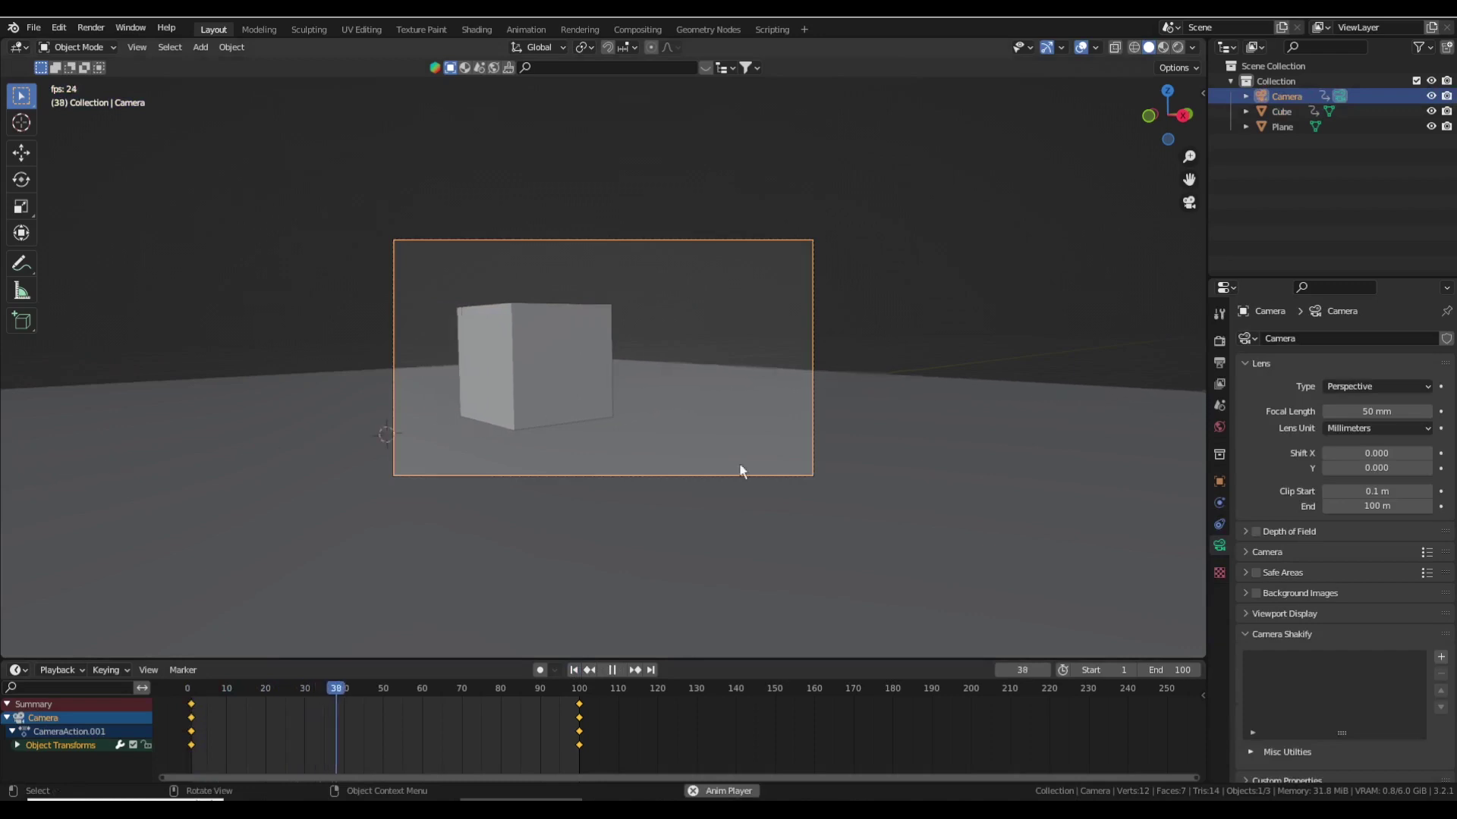
key("space")
Step: Reapply Linear interpolation to the camera keyframes and replay from frame 1
left_click(838, 299)
key("t")
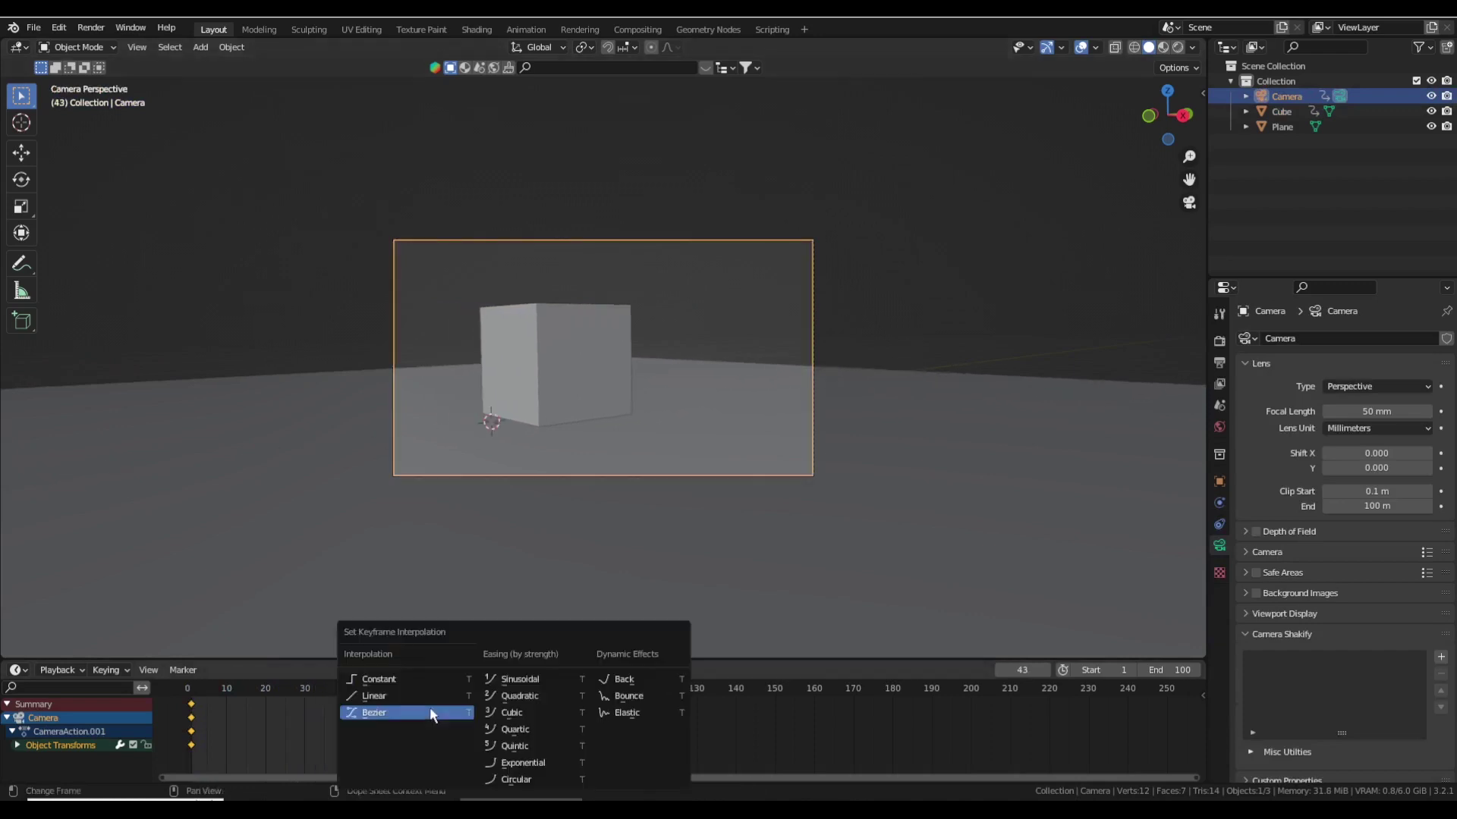
left_click(403, 694)
left_click(574, 670)
key("space")
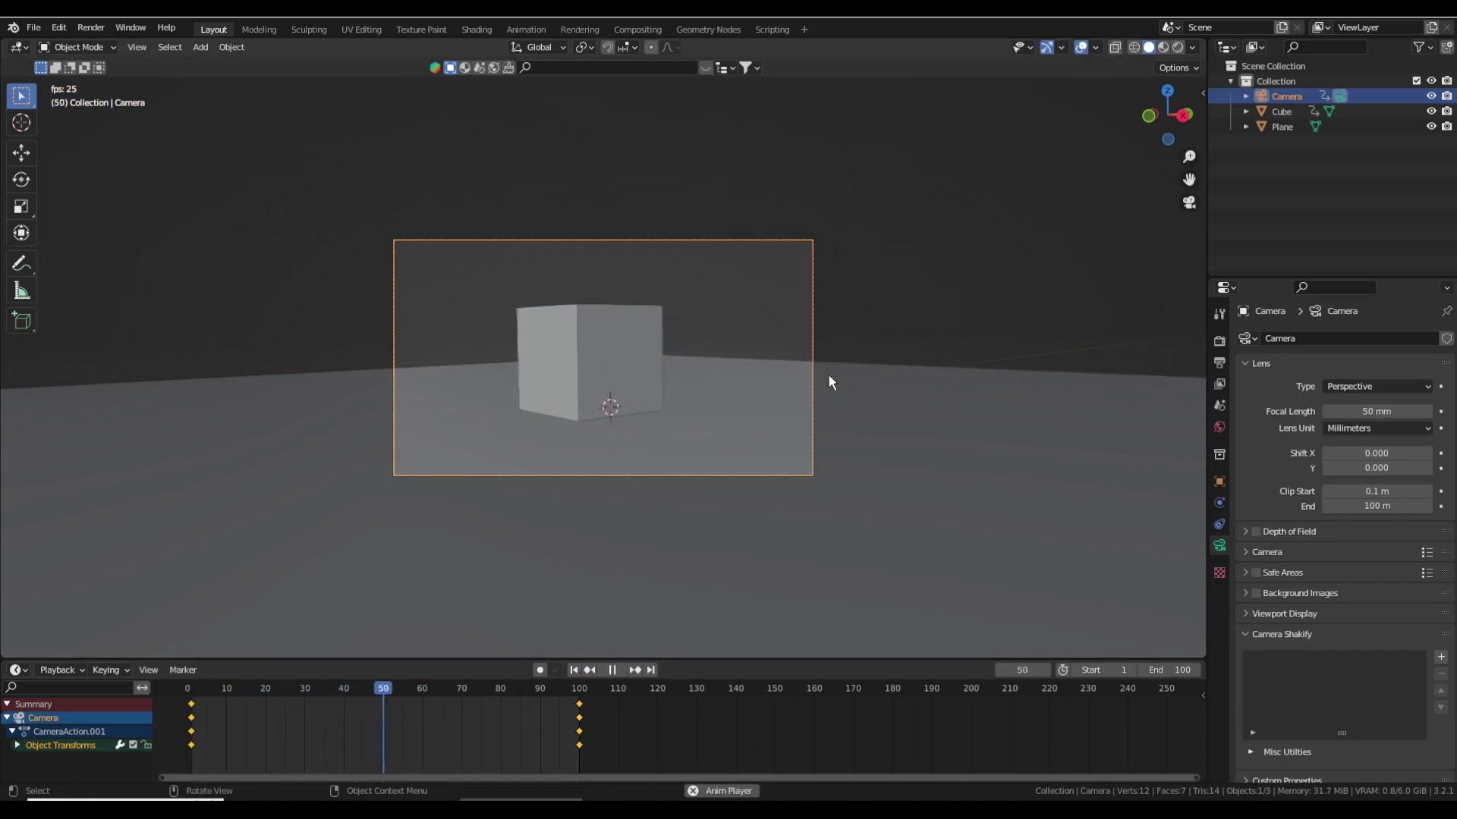
key("space")
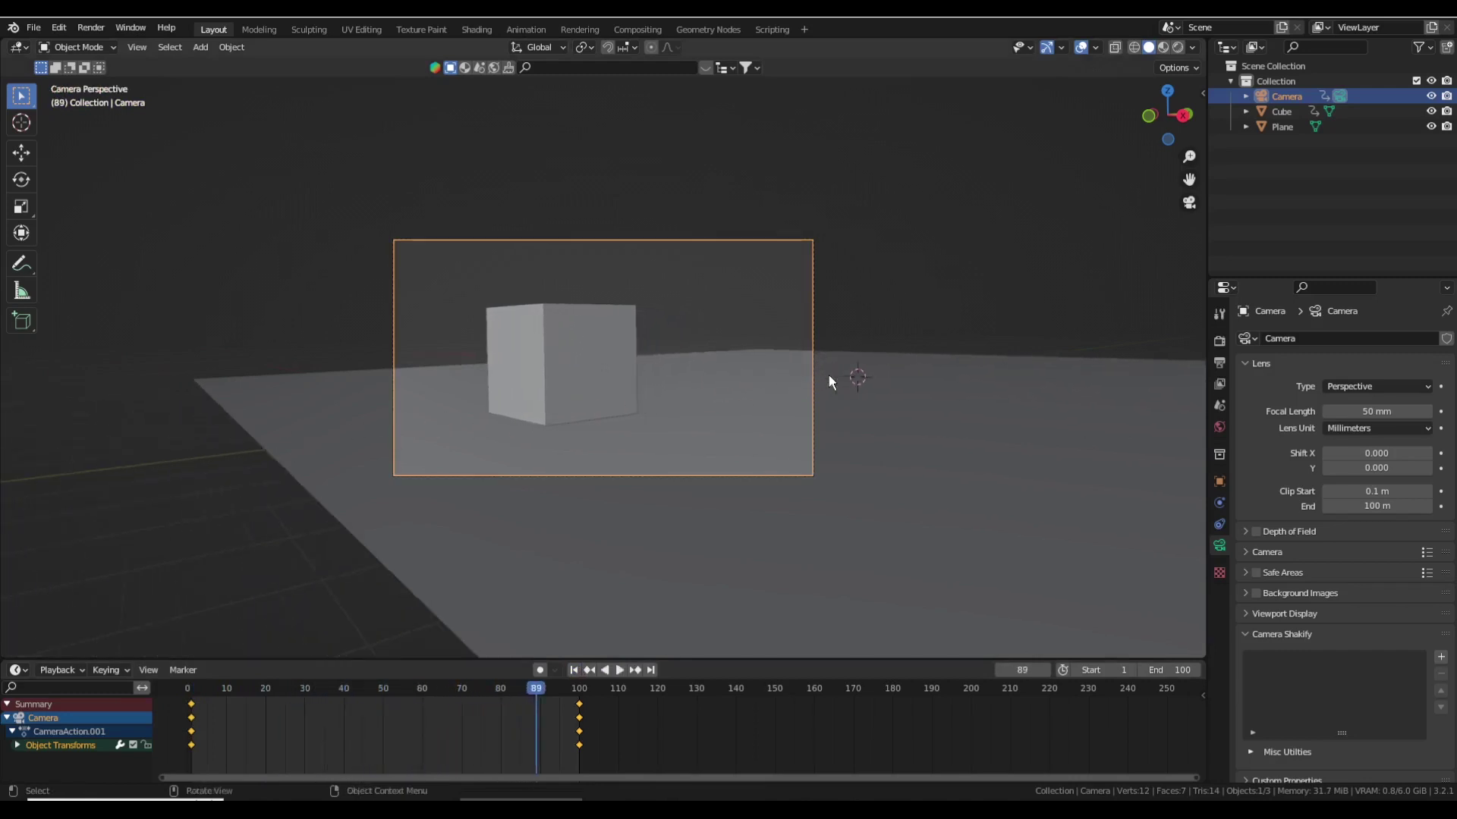
Step: Add an Investigation Camera Shakify shake to the camera and preview it in playback
left_click(1441, 661)
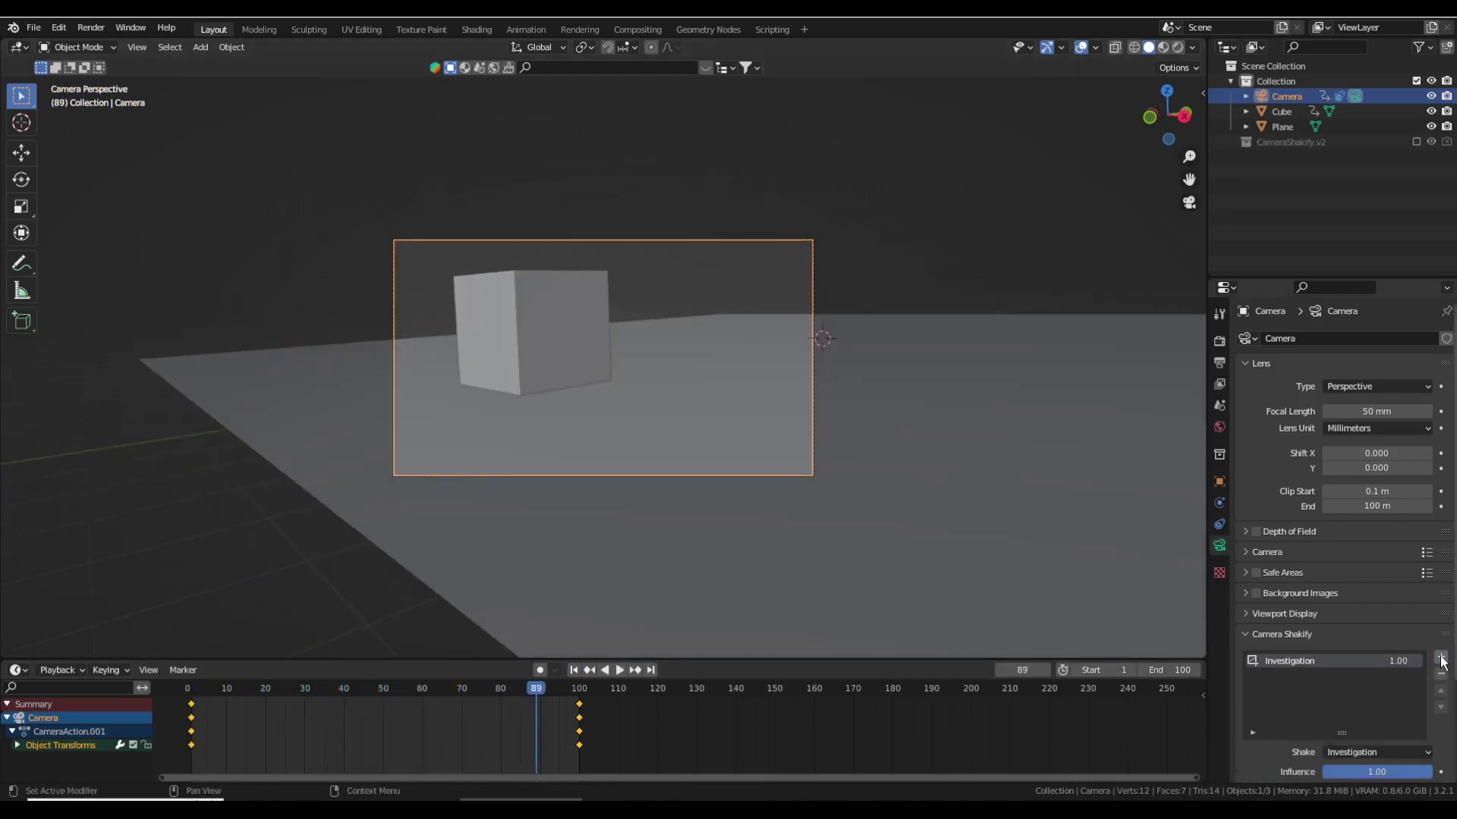
scroll(1296, 609, "down", 2)
left_click(1370, 693)
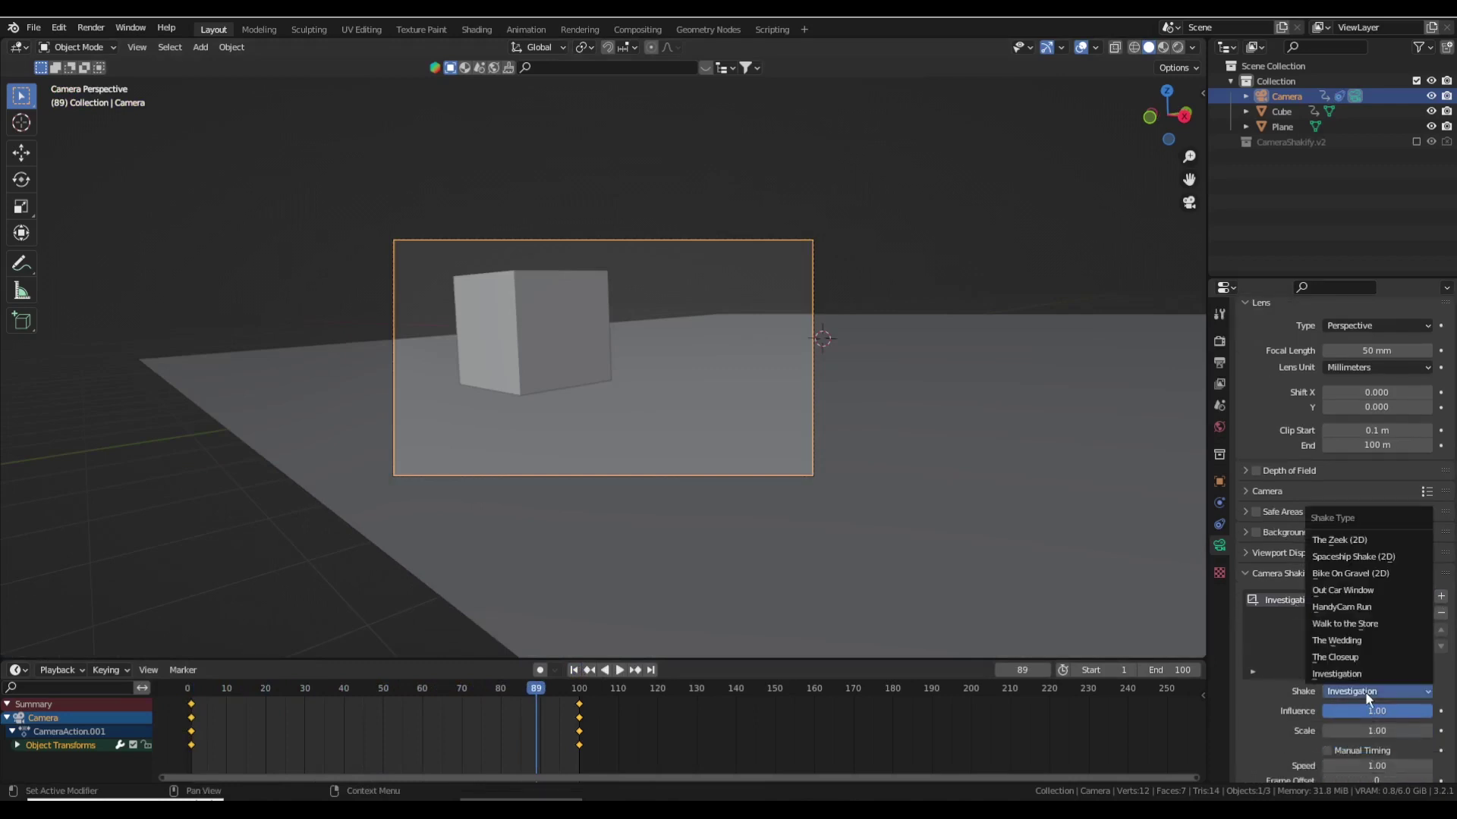
left_click(618, 670)
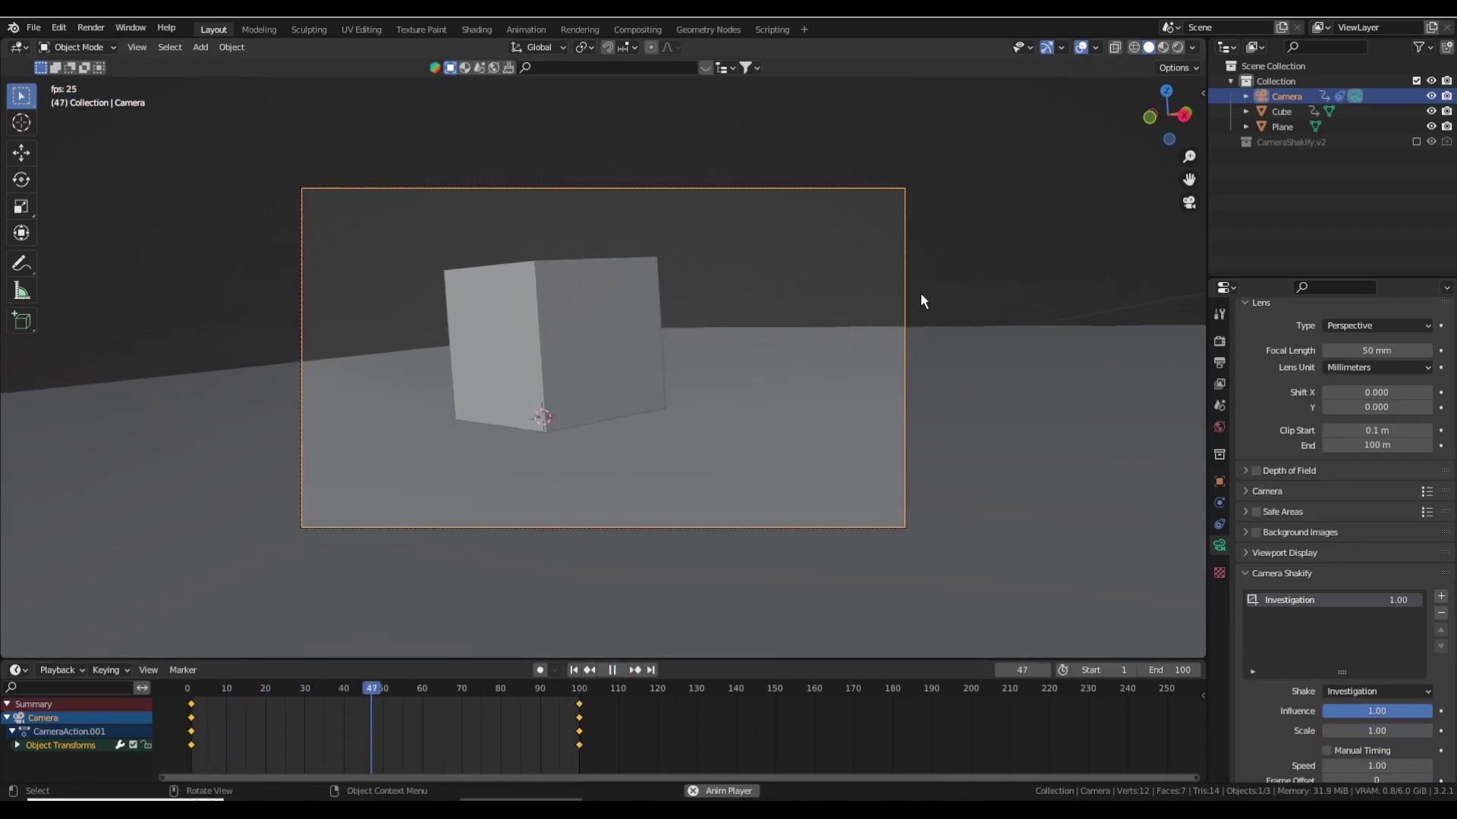
left_click(1020, 372)
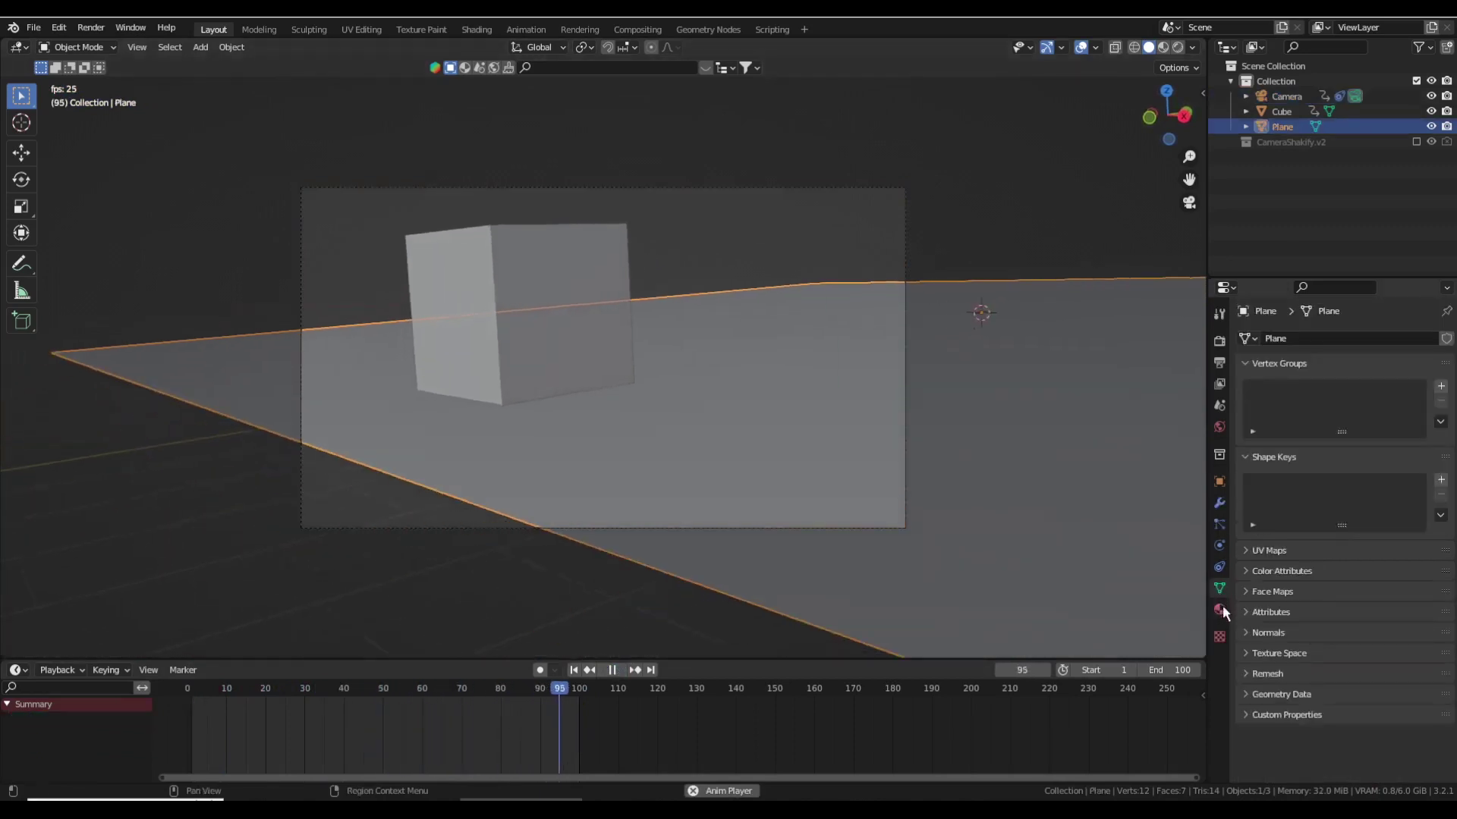
Step: Give the ground plane a new material with its viewport colour darkened to value 0.133
left_click(1220, 609)
left_click(1345, 397)
scroll(1365, 493, "down", 4)
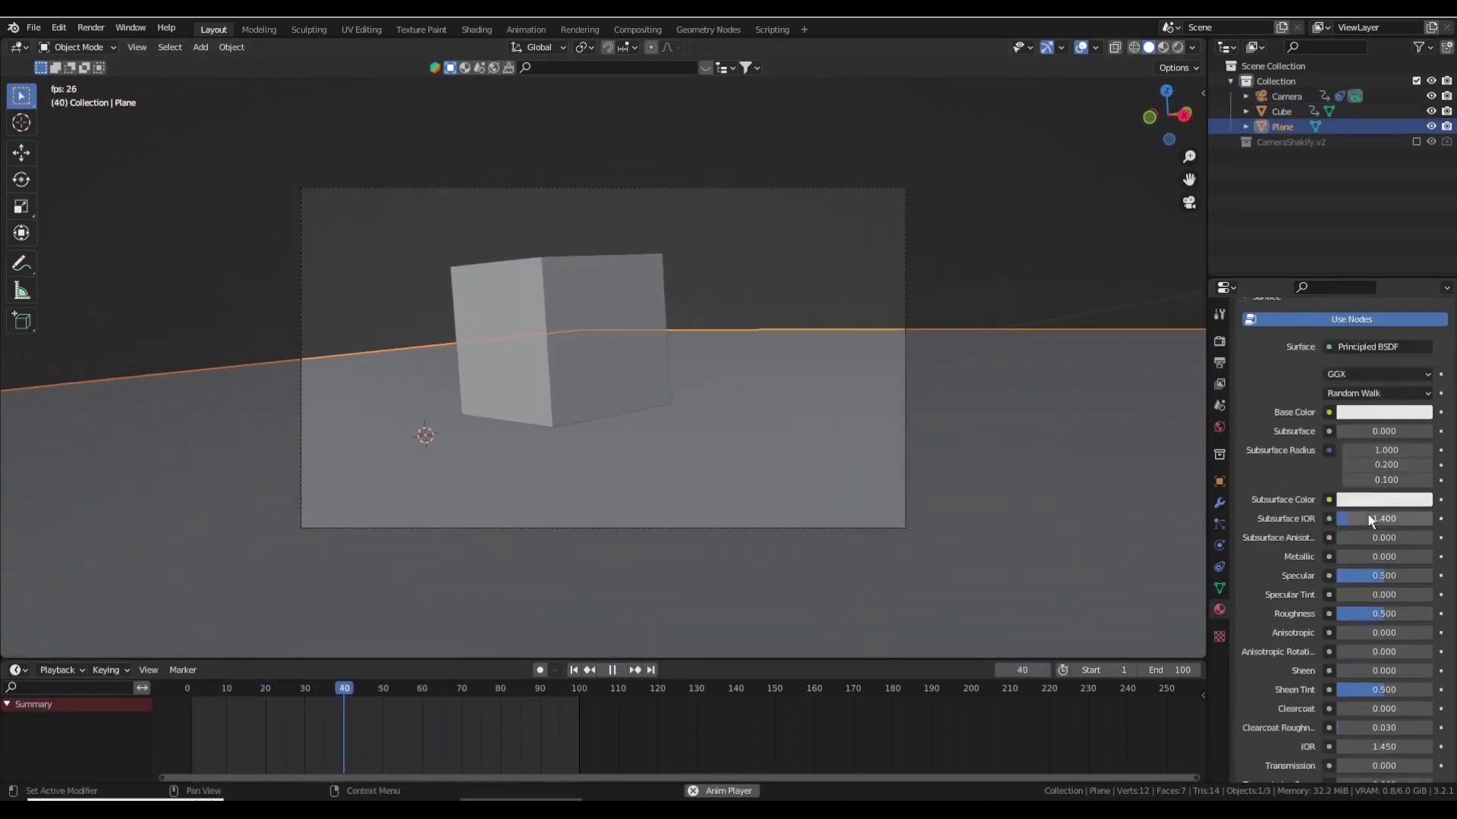
scroll(1369, 501, "down", 10)
scroll(1322, 652, "down", 2)
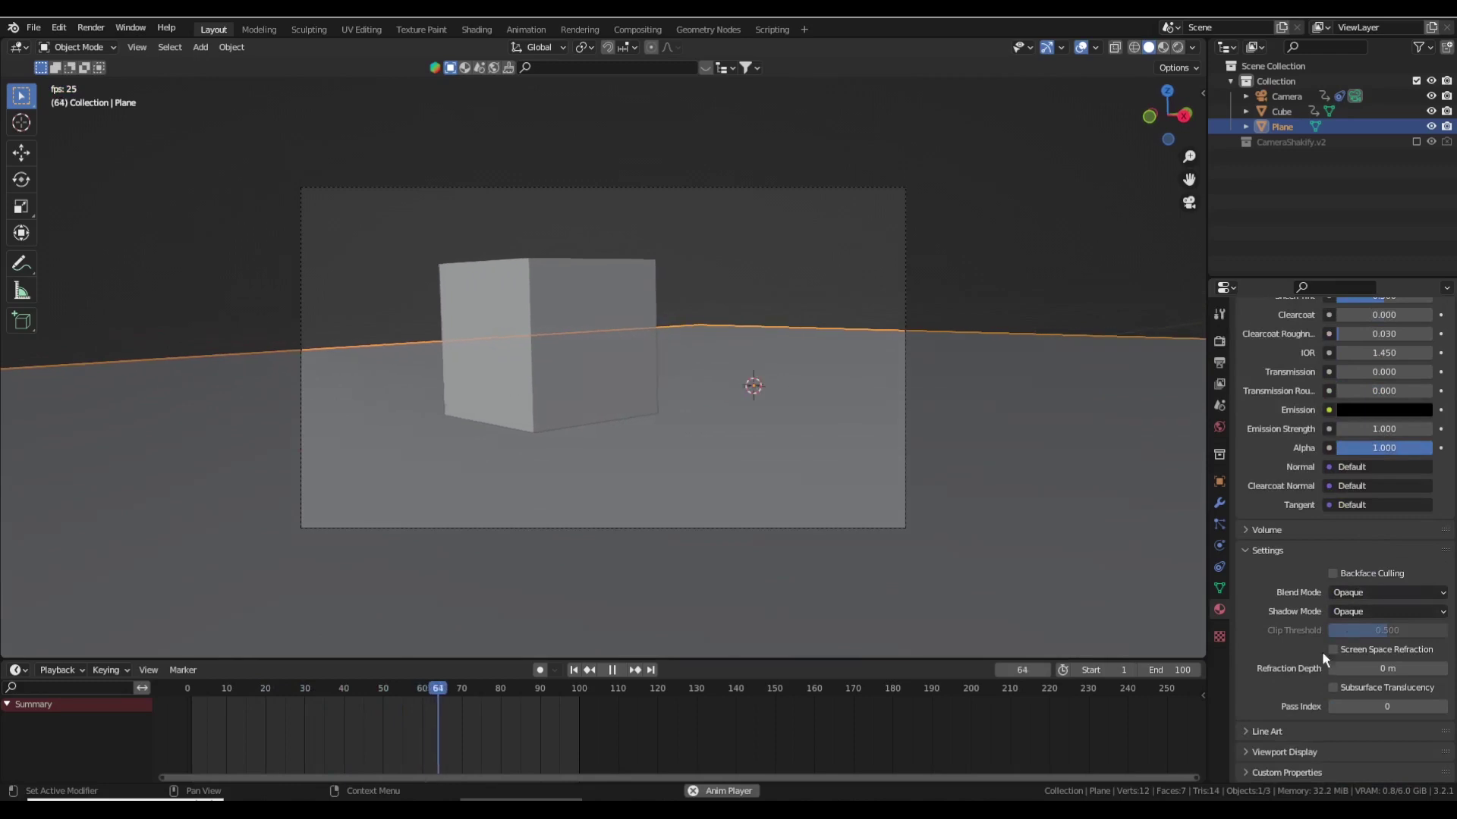
left_click(1285, 752)
scroll(1327, 674, "down", 2)
left_click(1350, 714)
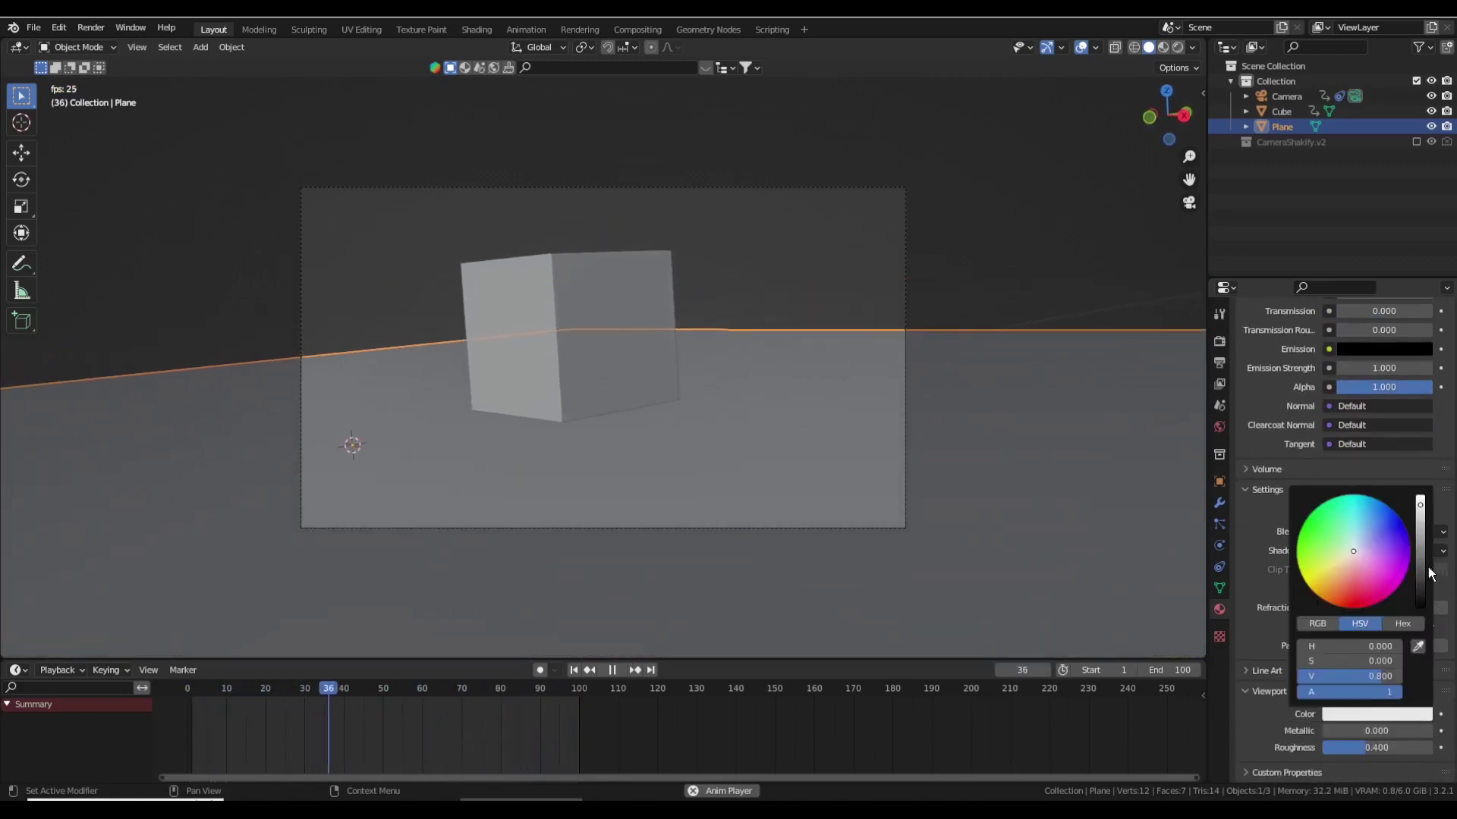
left_click_drag(1421, 504, 1420, 562)
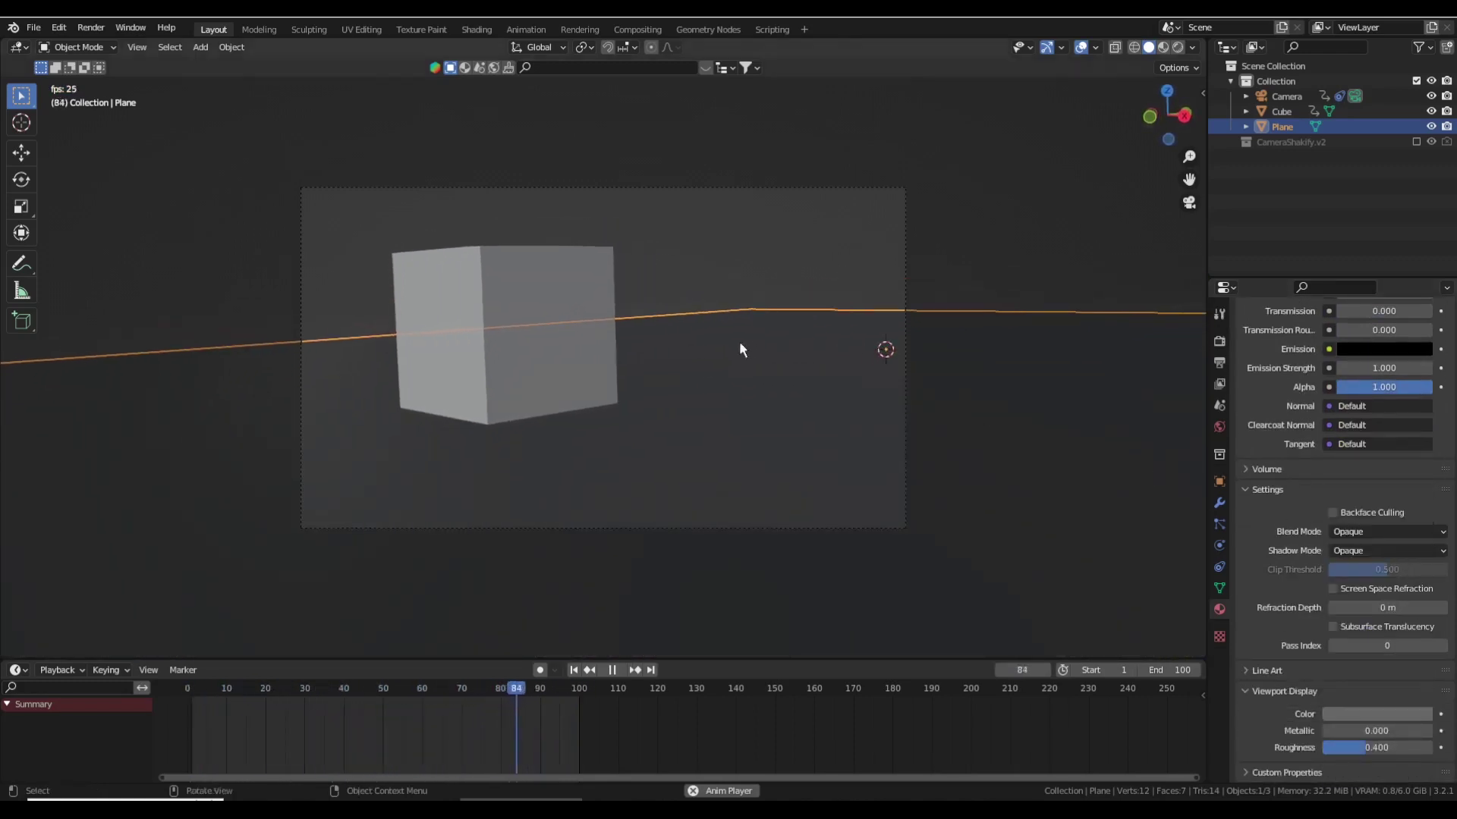
Step: Select the cube and hide the viewport overlays
left_click(575, 337)
left_click(1401, 714)
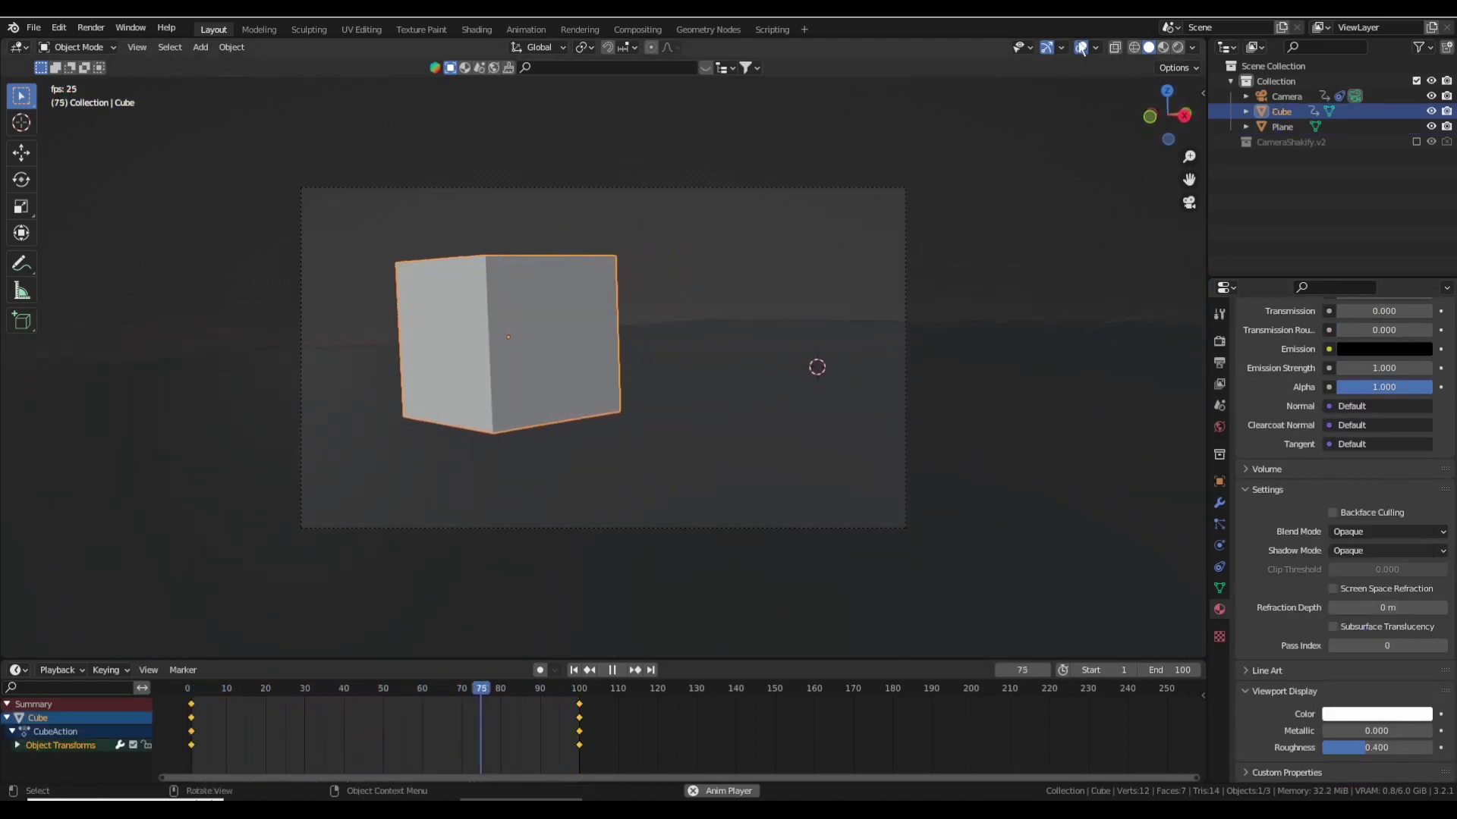
key("shift+alt+z")
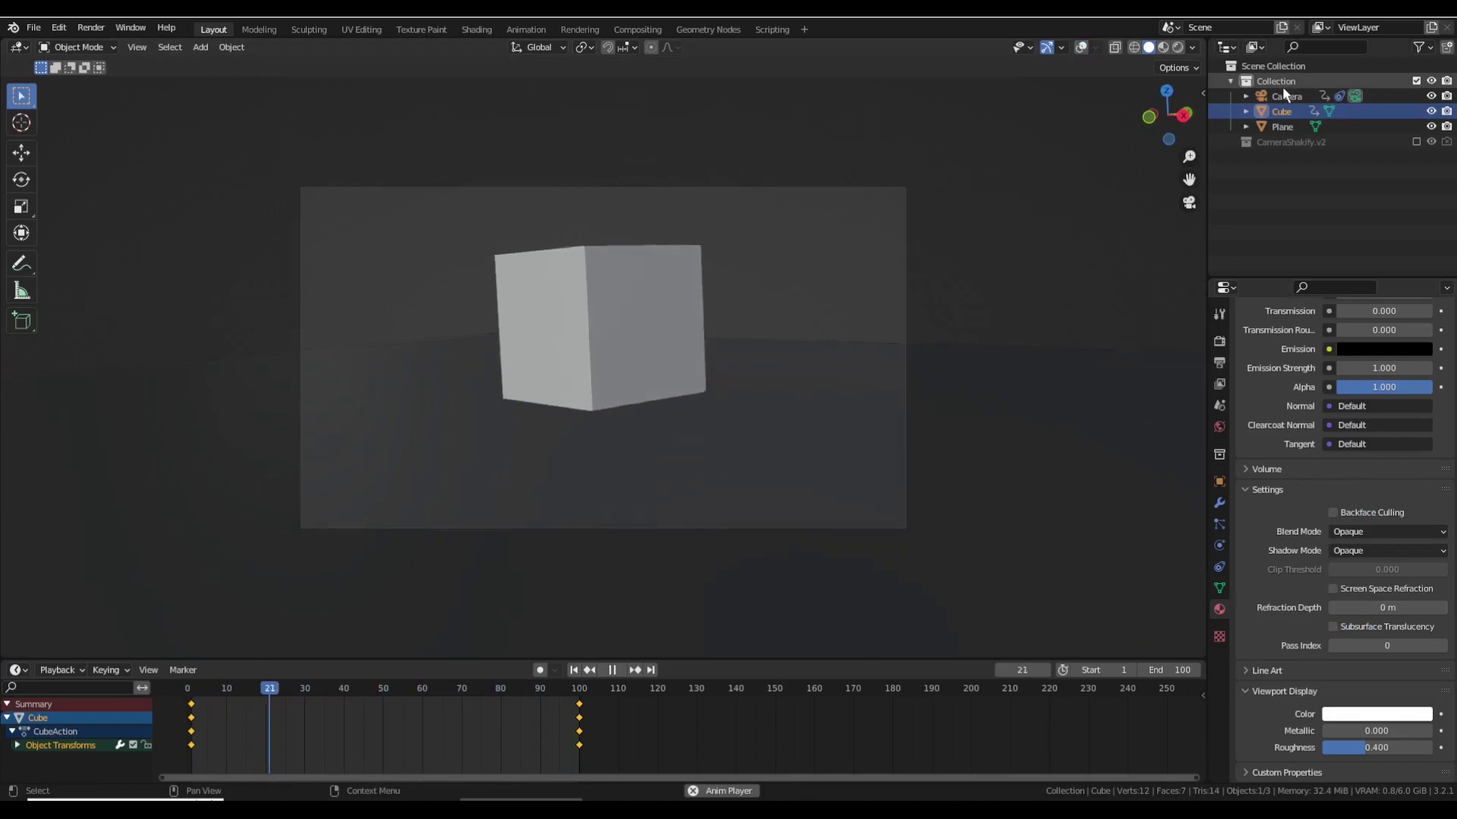
Step: Select the camera and add a second Camera Shakify shake set to The Wedding
left_click(1282, 86)
left_click(1284, 96)
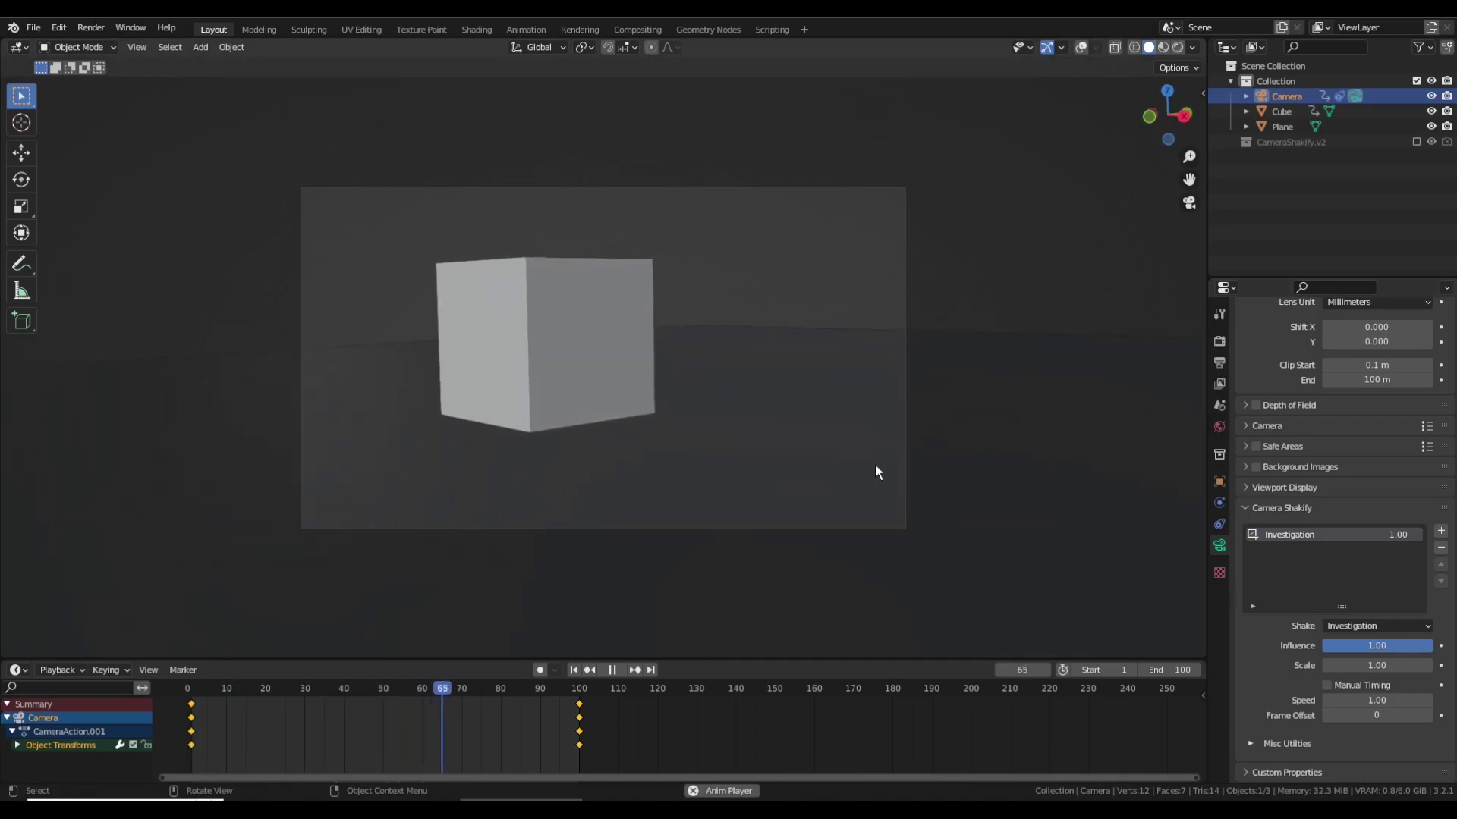
left_click(1440, 530)
left_click(1364, 629)
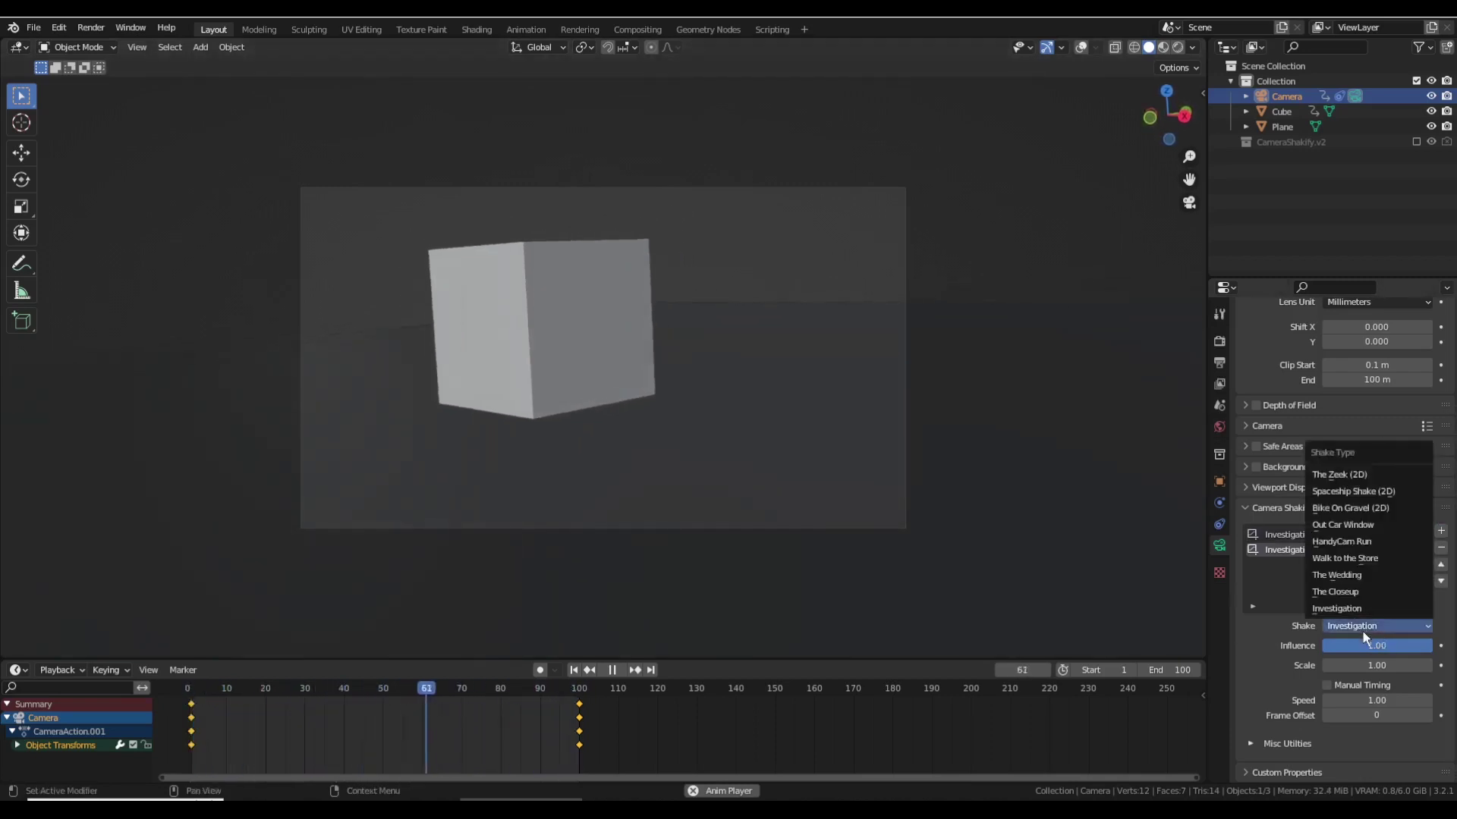
left_click(1370, 575)
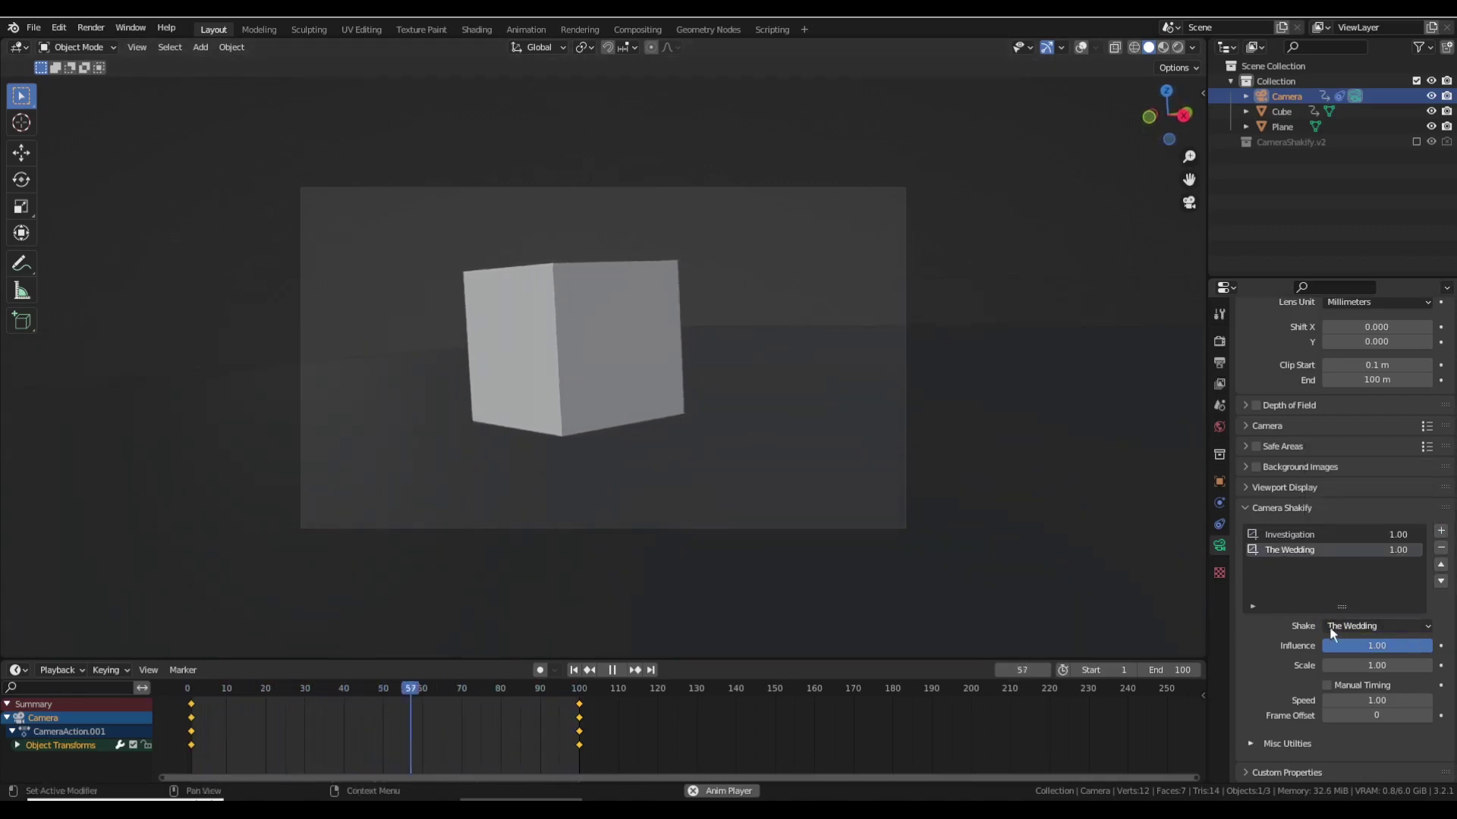
Step: Add a third shake set to HandyCam Run with influence 0.36
left_click(1440, 531)
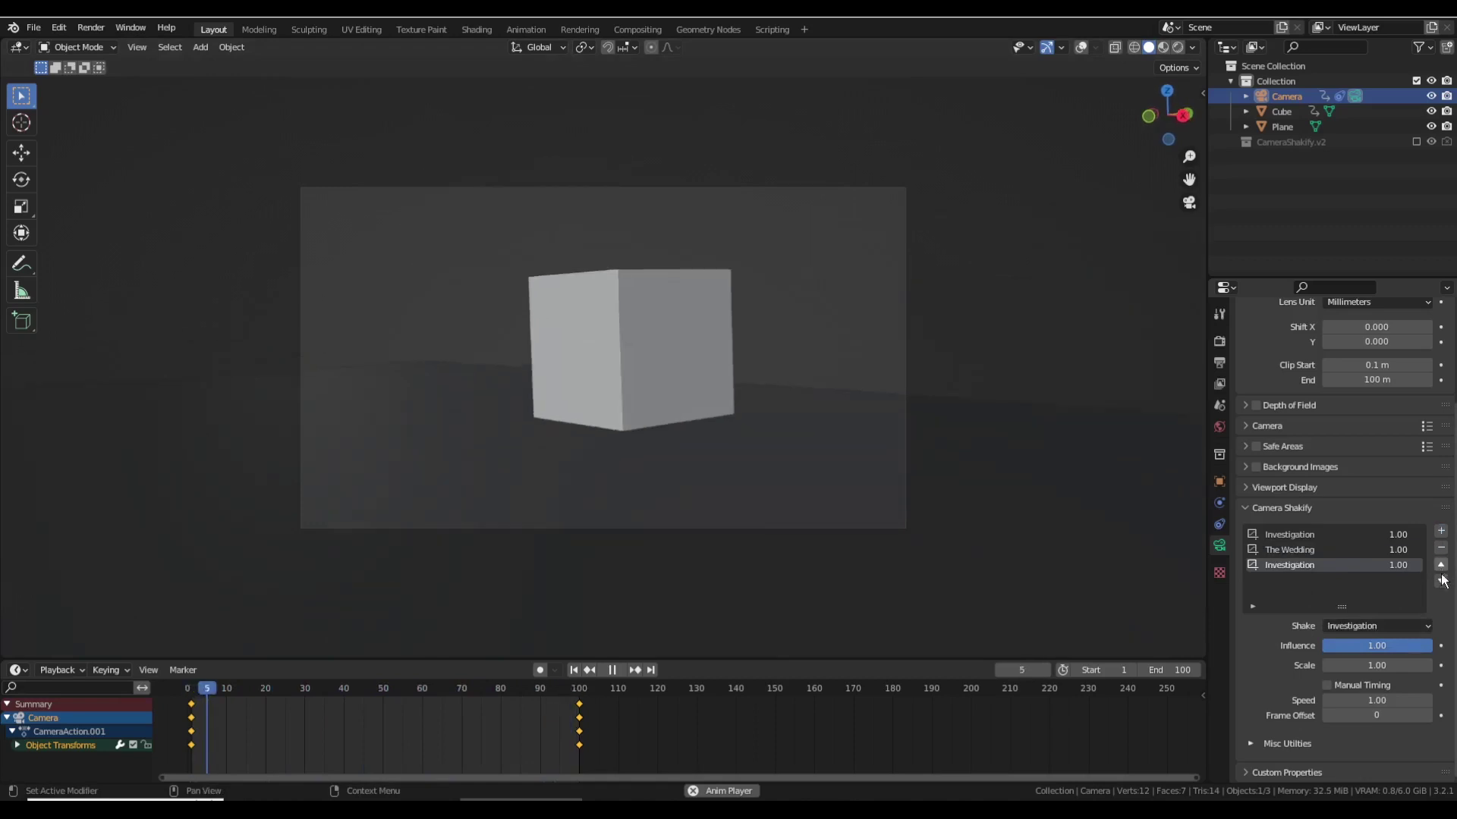
left_click(1376, 626)
left_click(1345, 541)
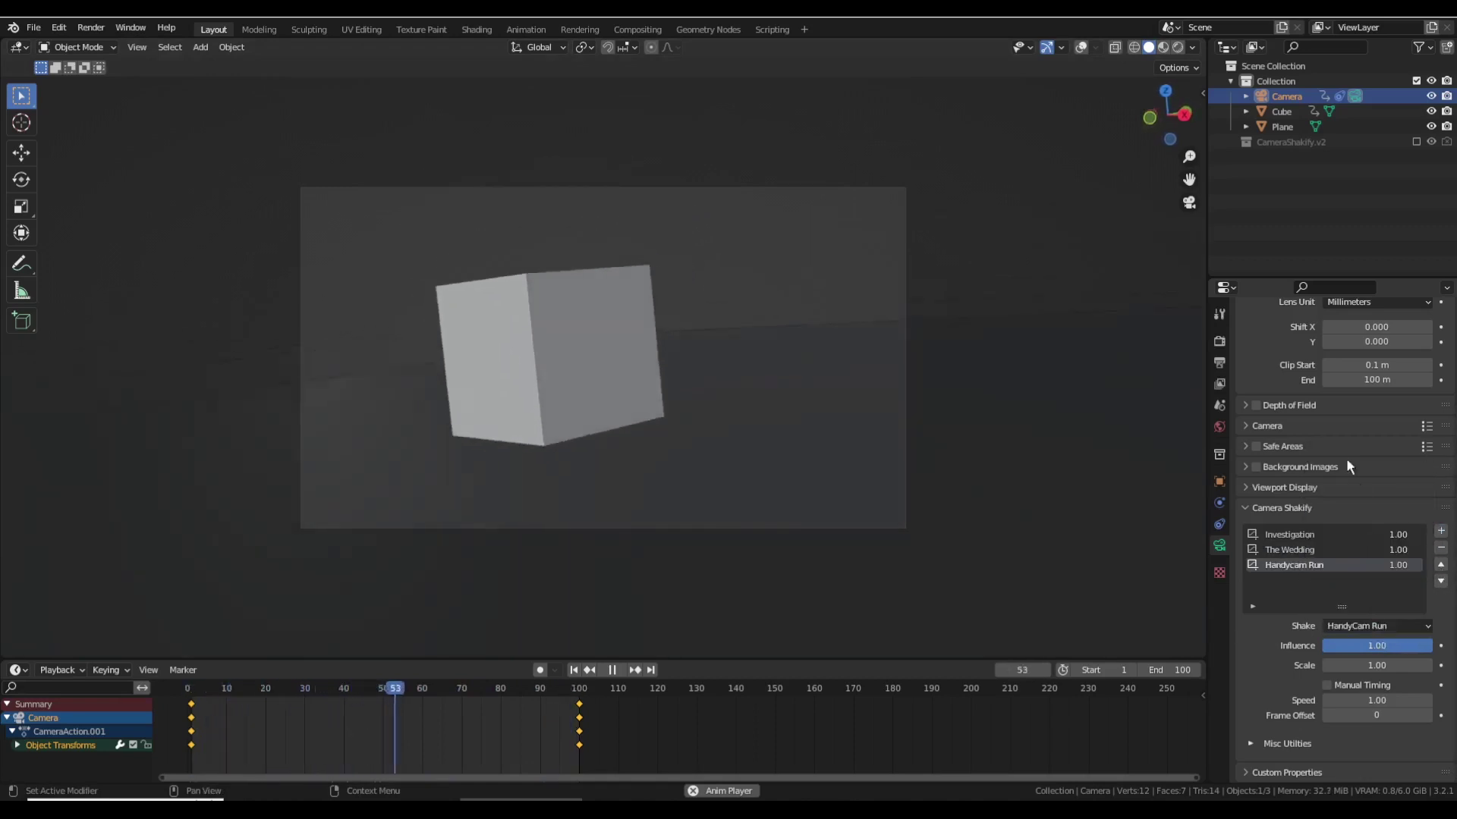
left_click_drag(1407, 645, 1361, 646)
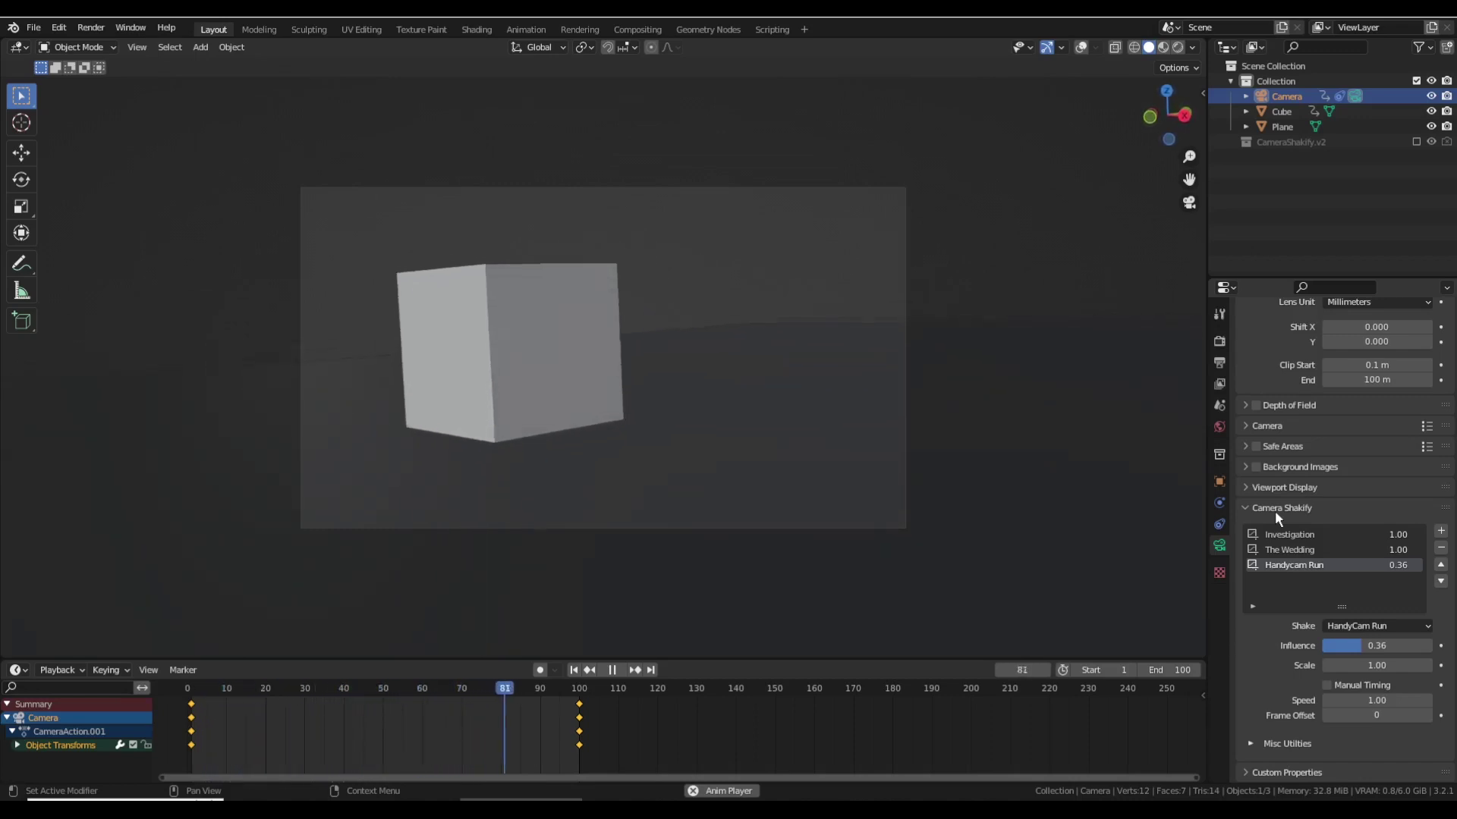
left_click(1358, 626)
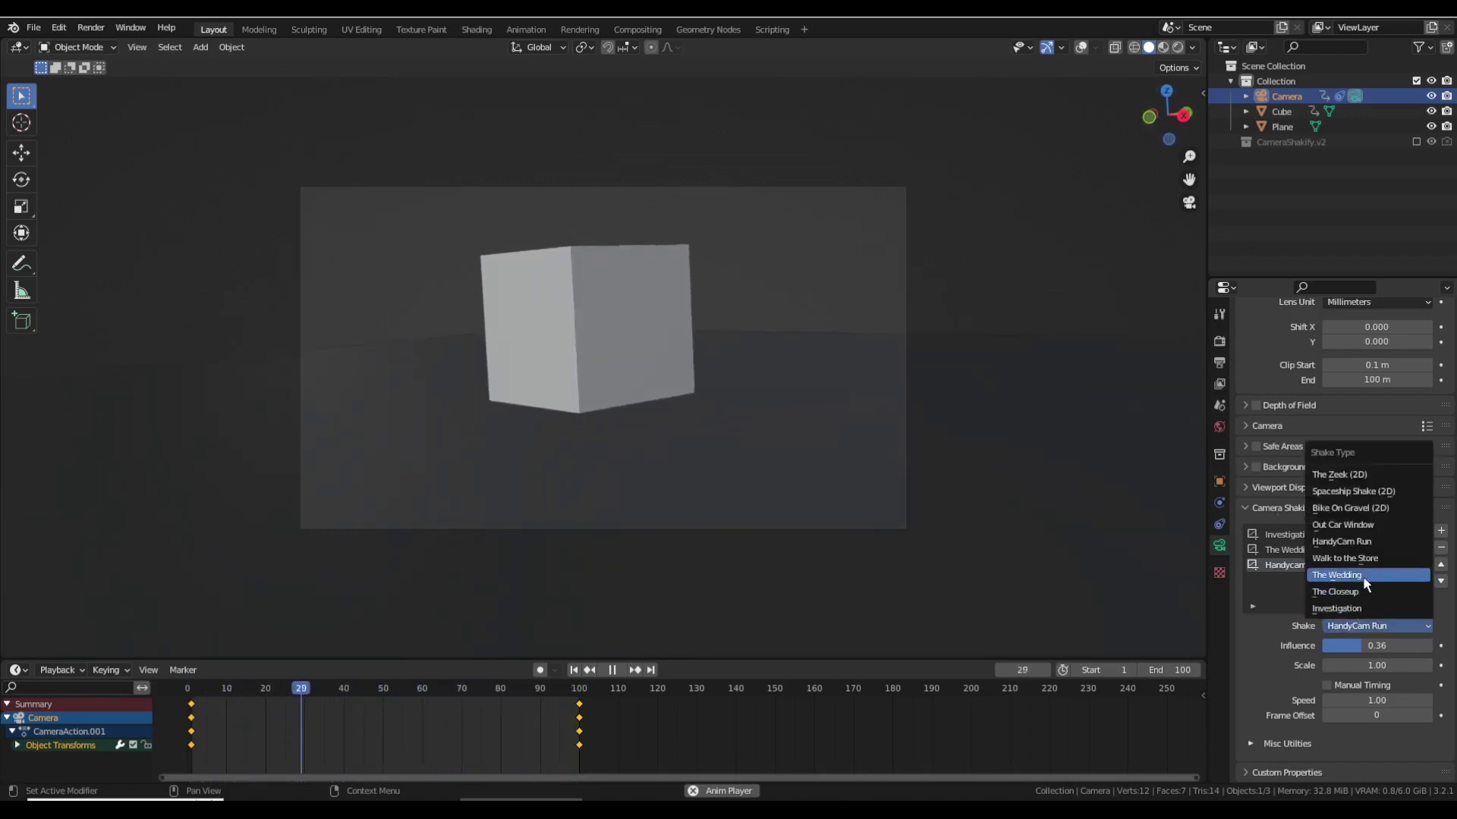